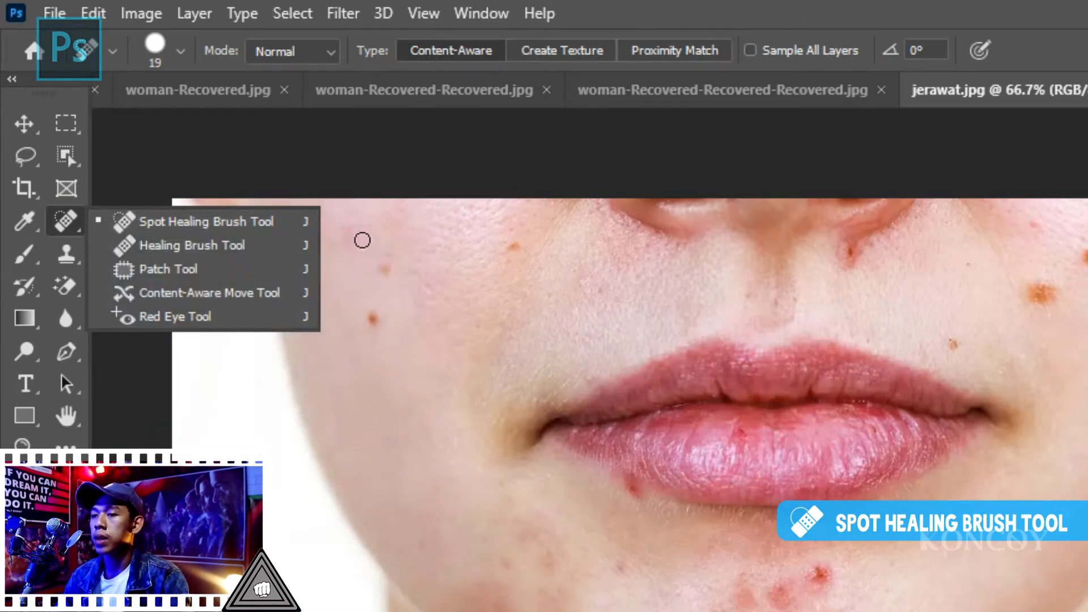
Cycle through the healing tool group from the Spot Healing Brush to Red Eye and back to the Spot Healing Brush
left_click(362, 238)
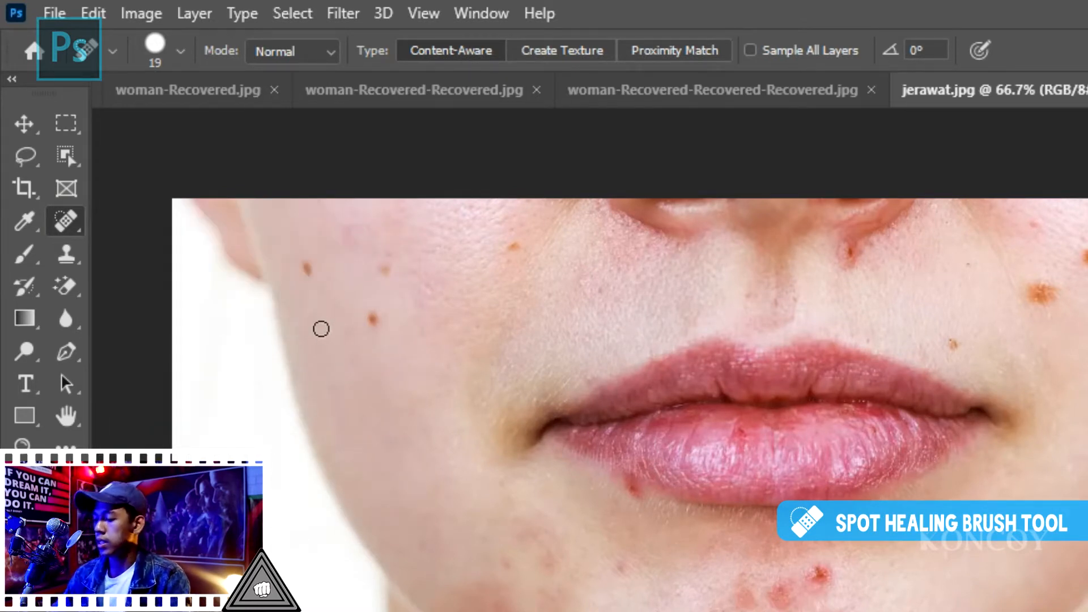
key("shift+j")
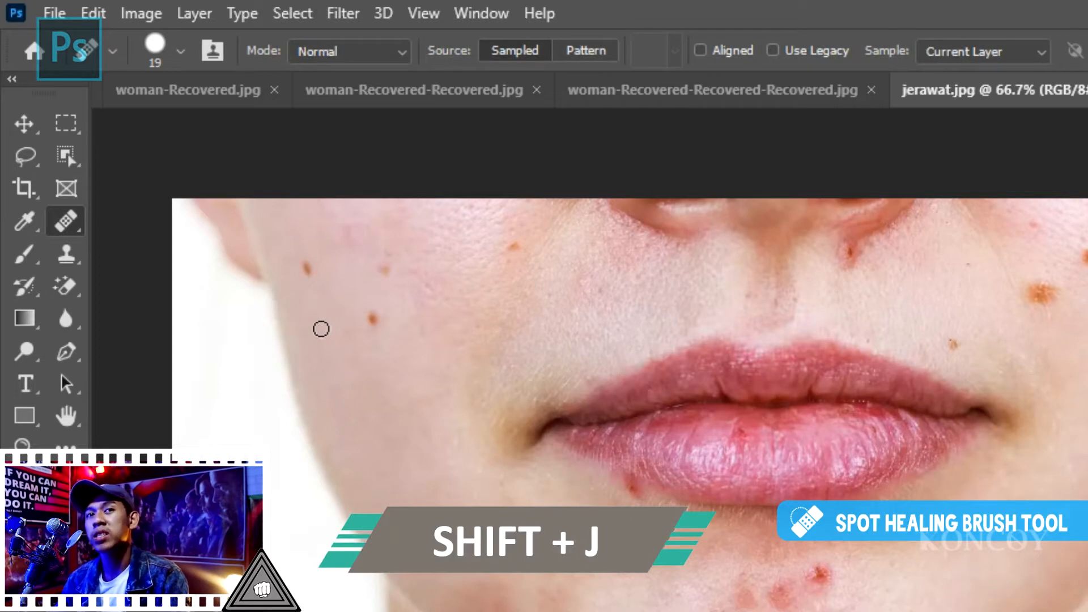
key("shift+j")
key("shift+j")
key("shift+j")
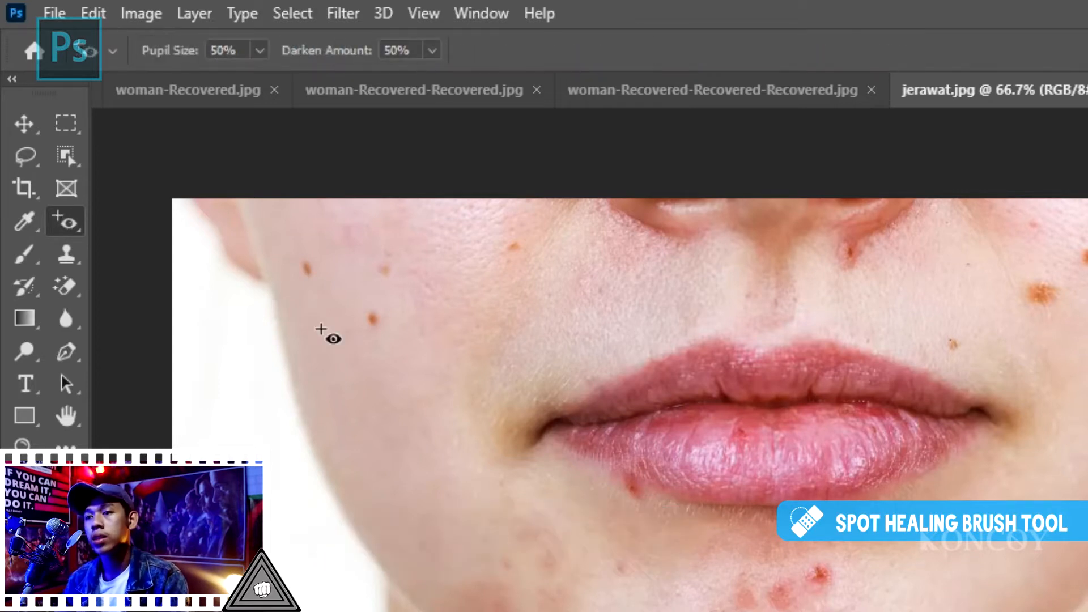
key("shift+j")
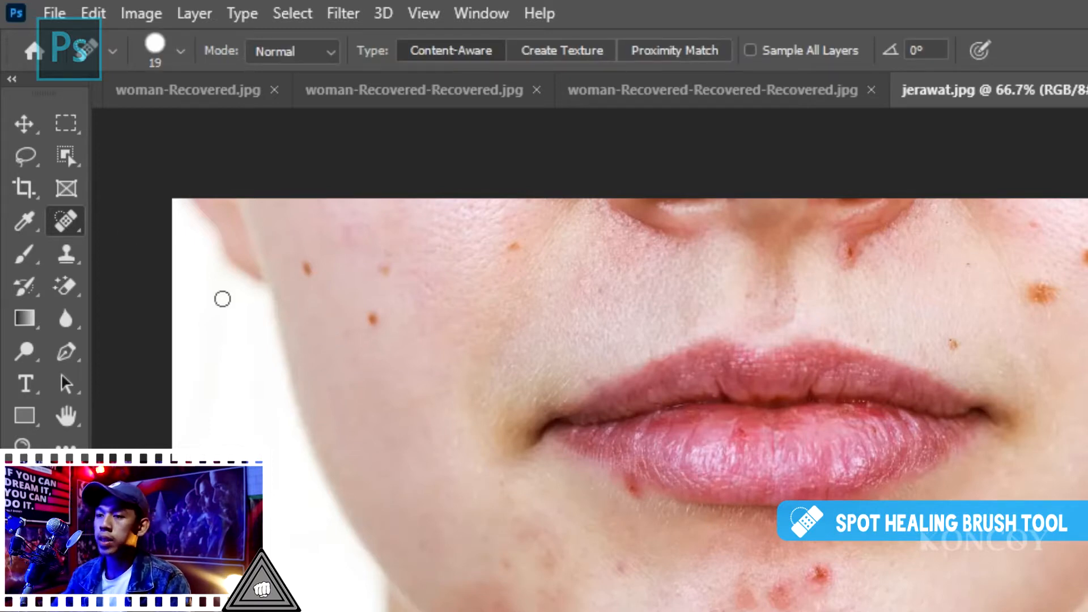
Choose the Spot Healing Brush tool and review its blending modes, keeping Normal
right_click(65, 221)
left_click(108, 224)
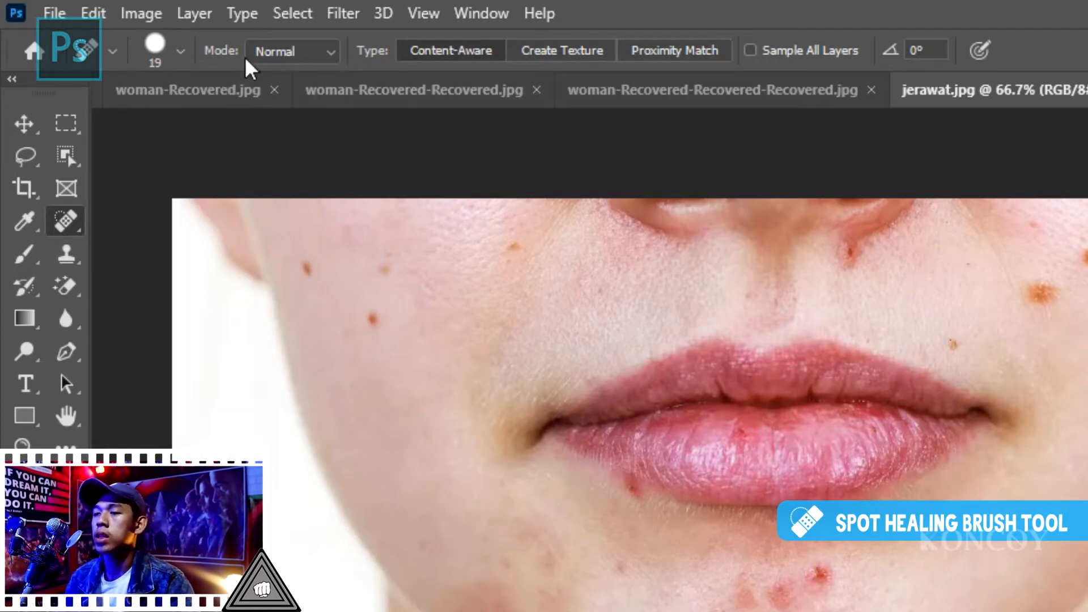
left_click(266, 56)
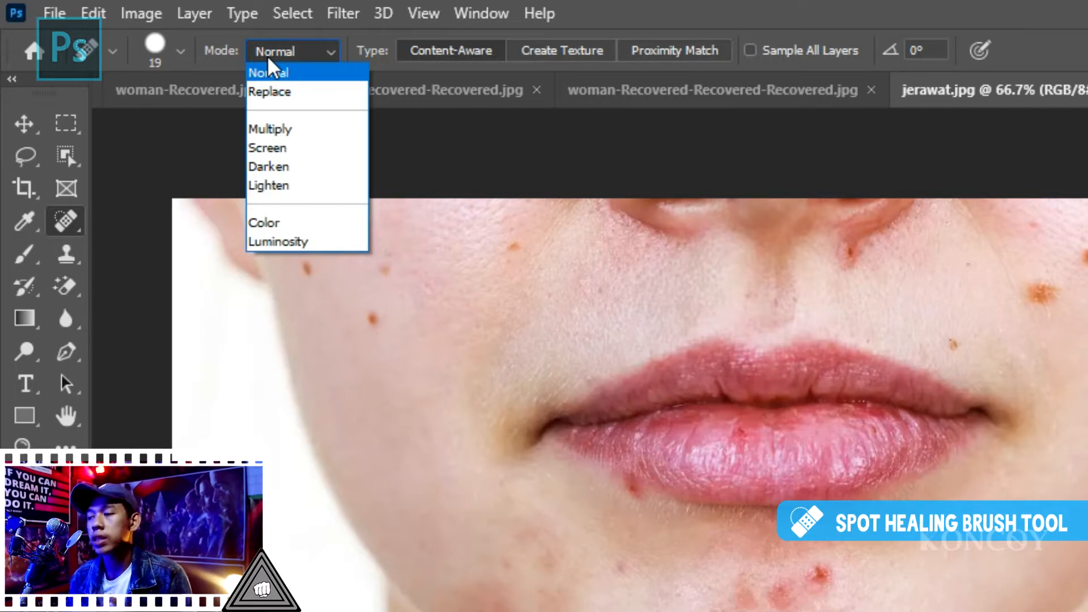
left_click(267, 57)
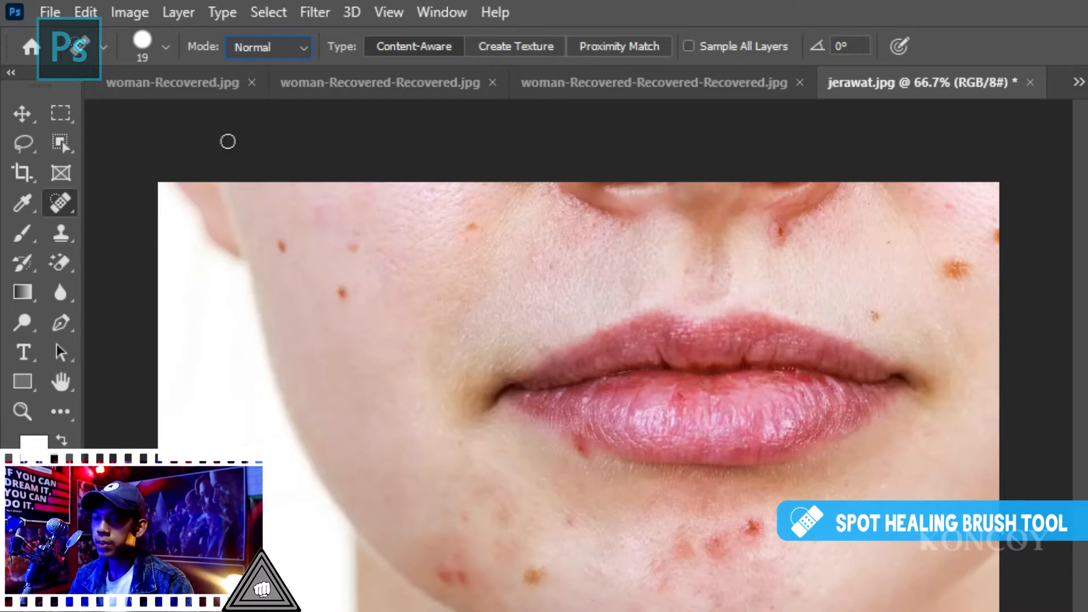
Set the Spot Healing Brush size to 29 px
left_click(165, 47)
left_click_drag(60, 111, 70, 107)
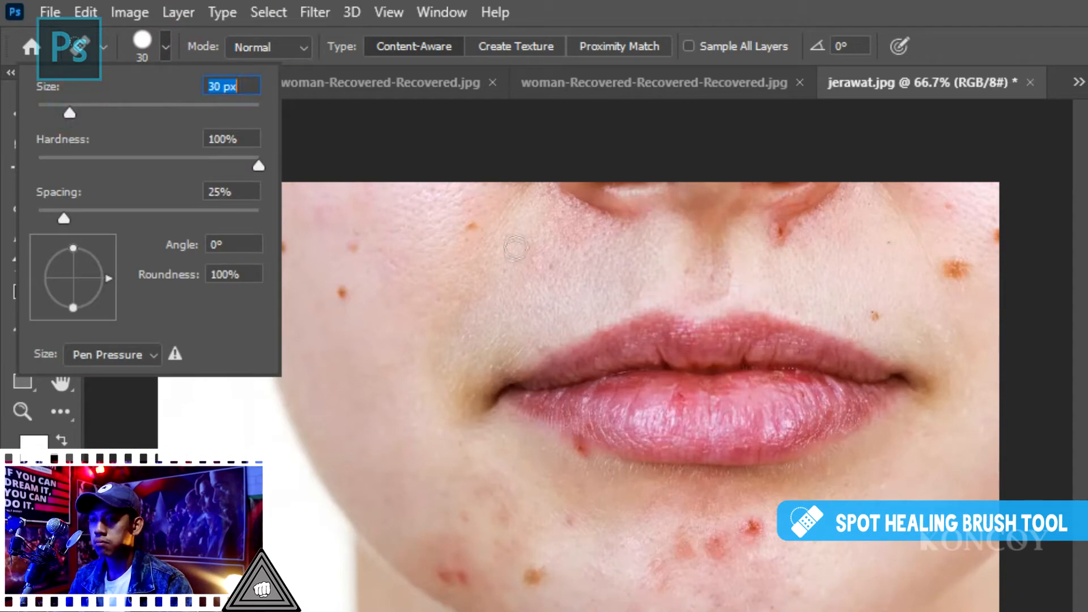
key("Escape")
scroll(352, 285, "up", 5)
right_click(255, 266)
left_click_drag(306, 317, 315, 315)
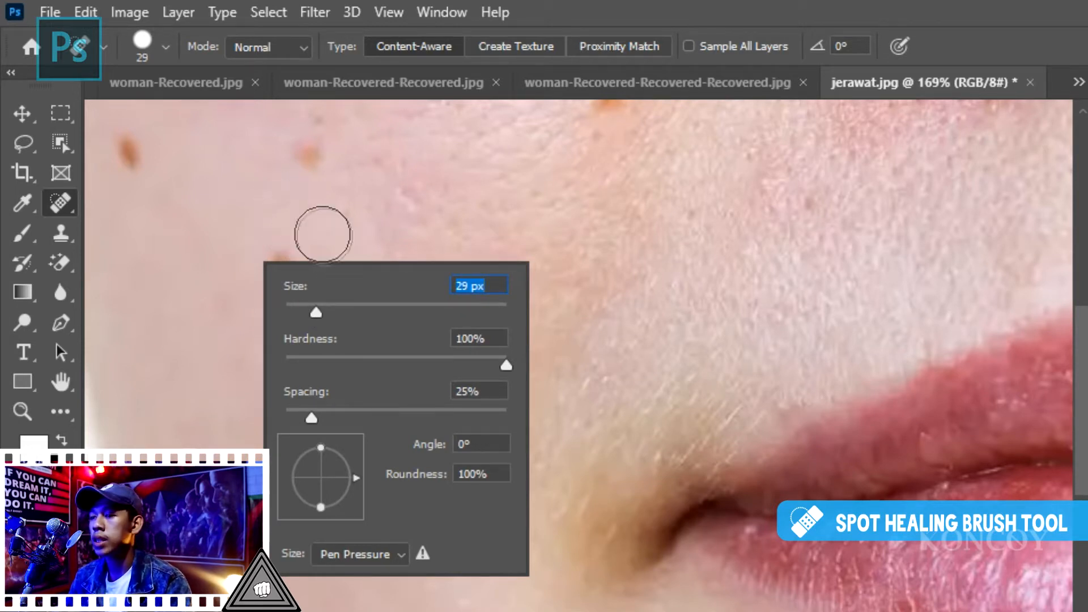
left_click(323, 235)
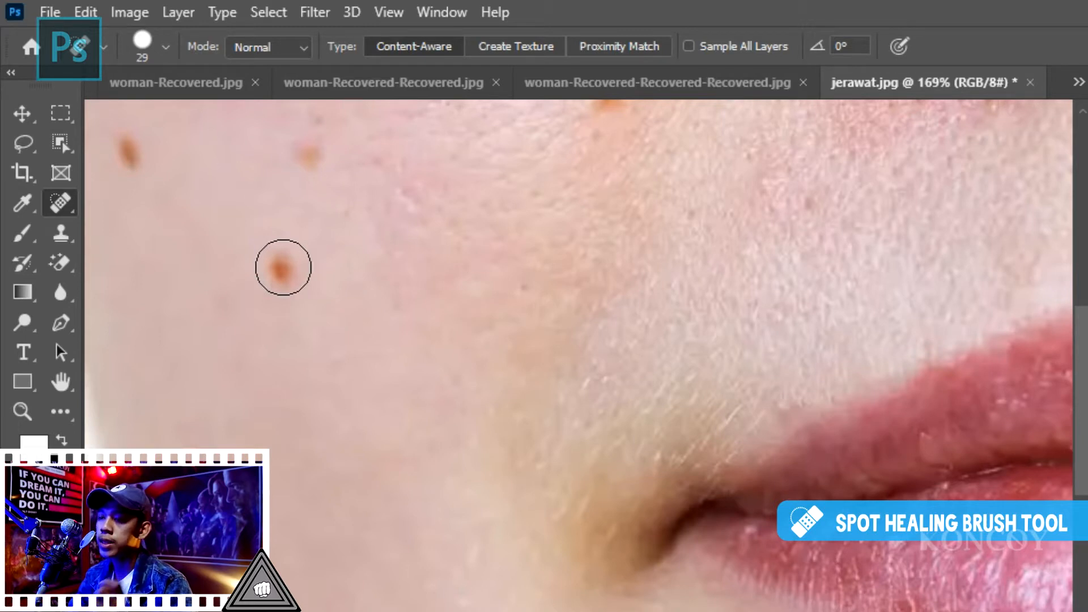
Remove the three brown spots on the cheek in jerawat.jpg using Content-Aware spot healing
left_click(283, 267)
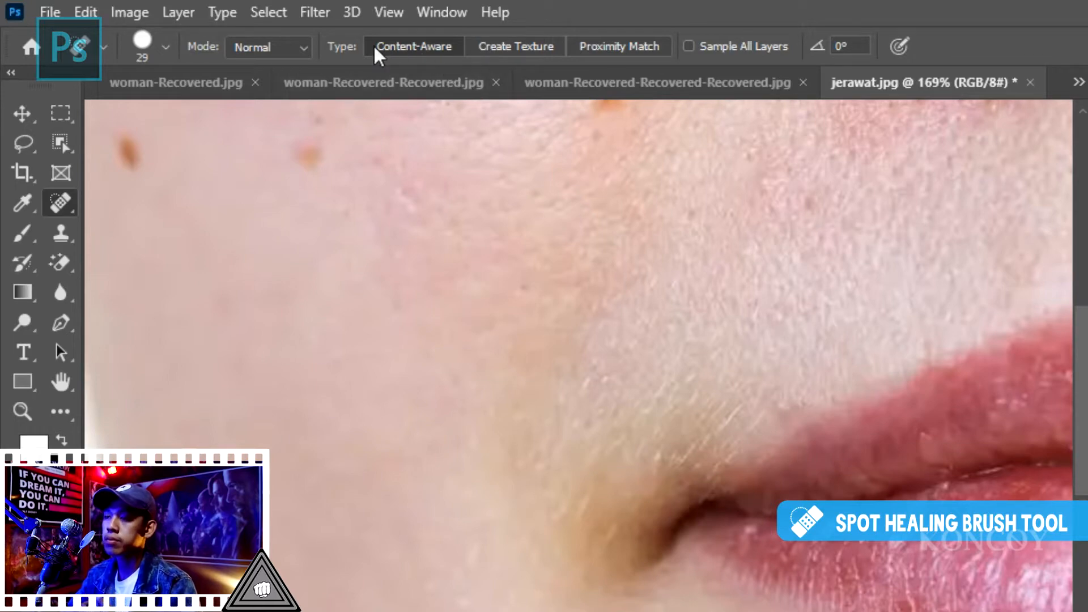
left_click(306, 153)
left_click(131, 153)
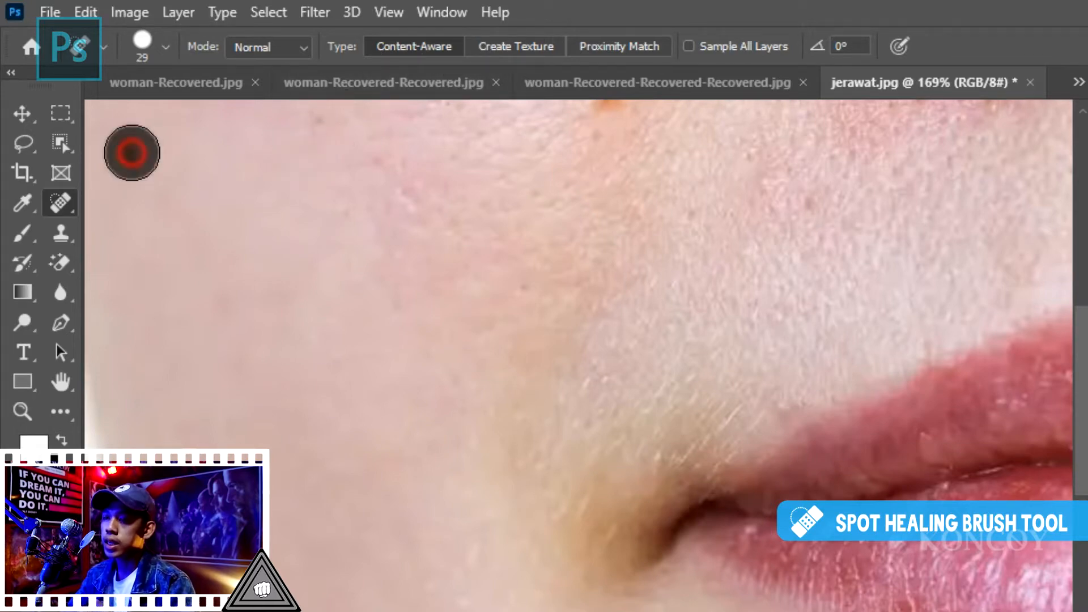
scroll(316, 411, "down", 3)
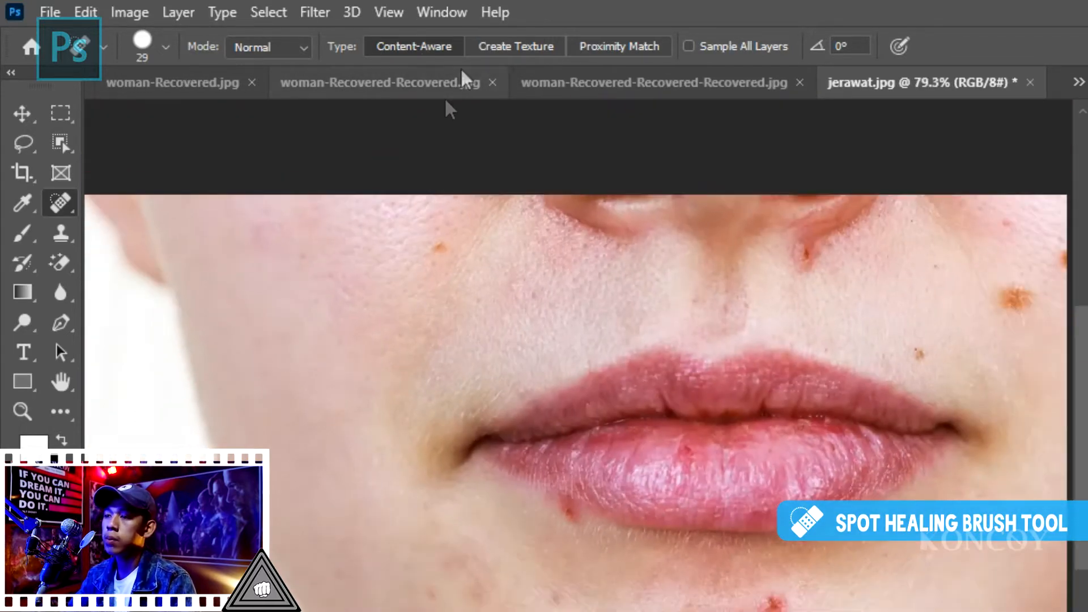
Switch the healing type to Create Texture and paint over the orange spot on the cheek beside the nose
scroll(420, 250, "up", 2)
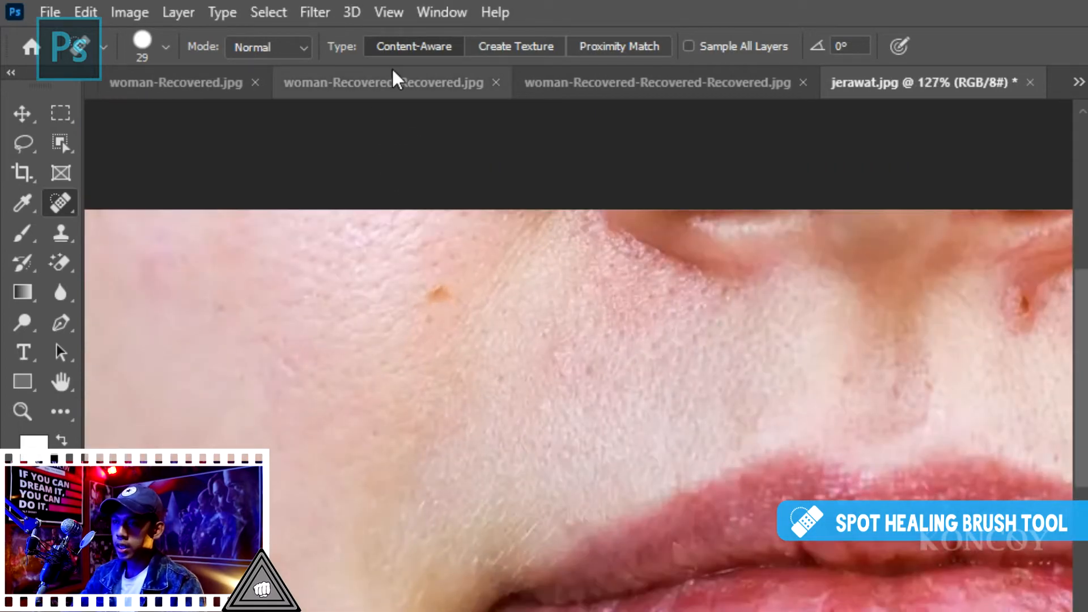
left_click(495, 54)
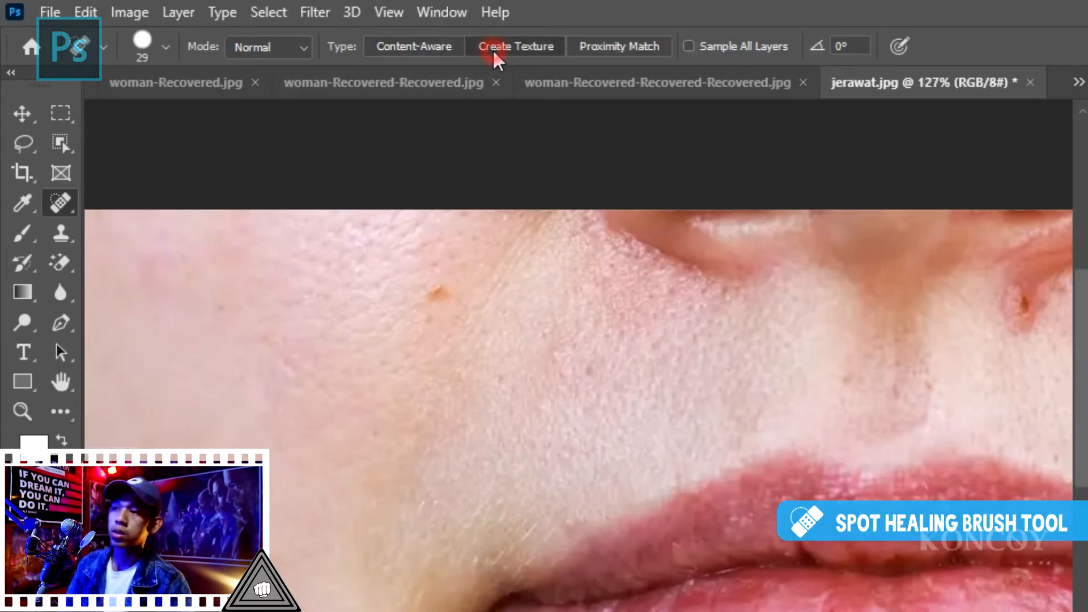
scroll(430, 306, "up", 3)
left_click_drag(405, 294, 434, 439)
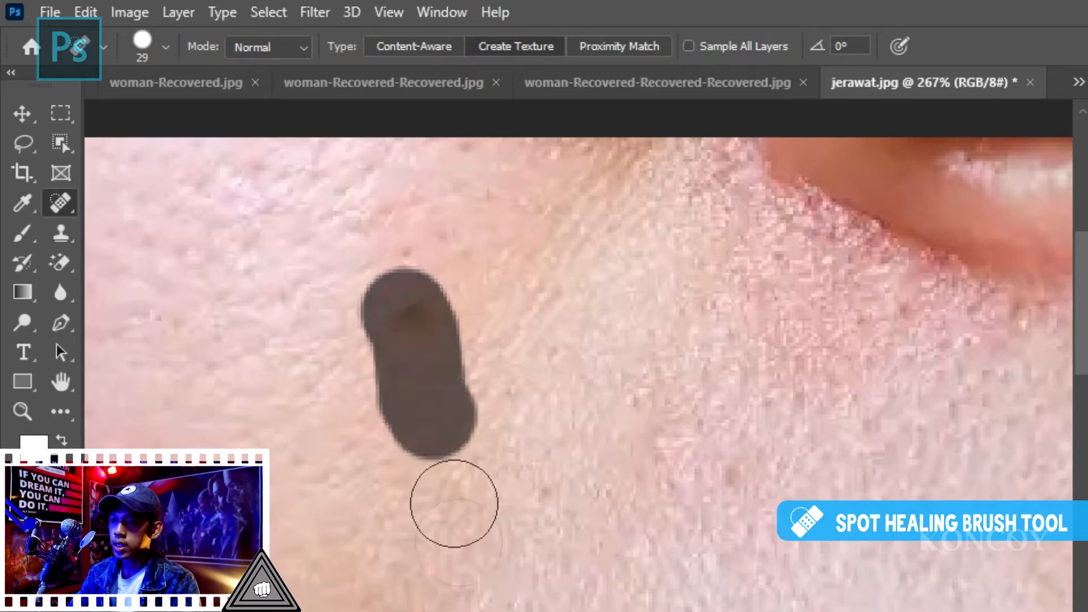
scroll(498, 294, "up", 6)
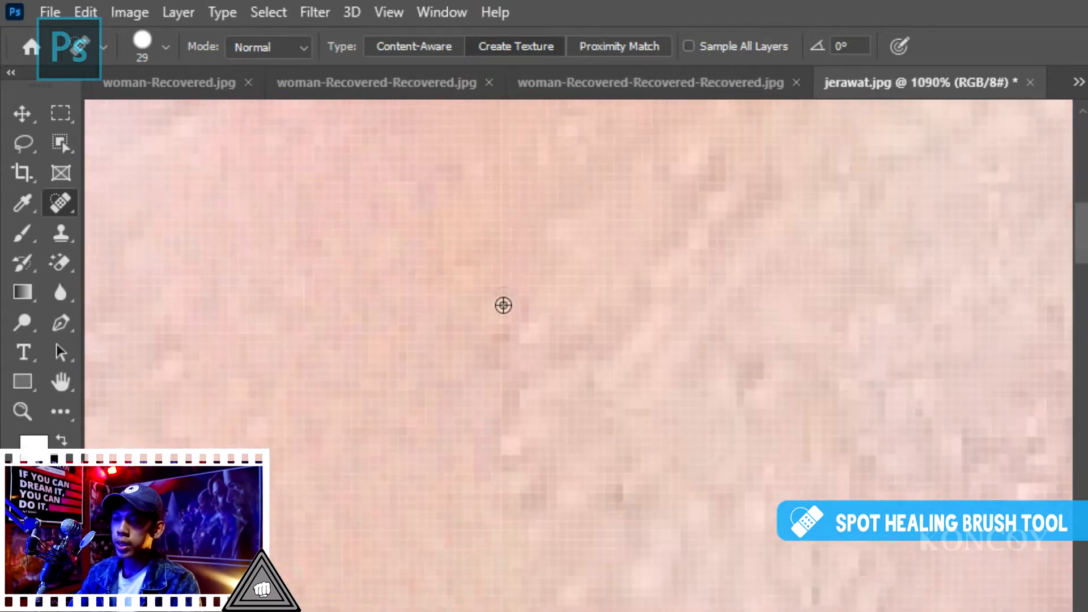
scroll(503, 305, "down", 10)
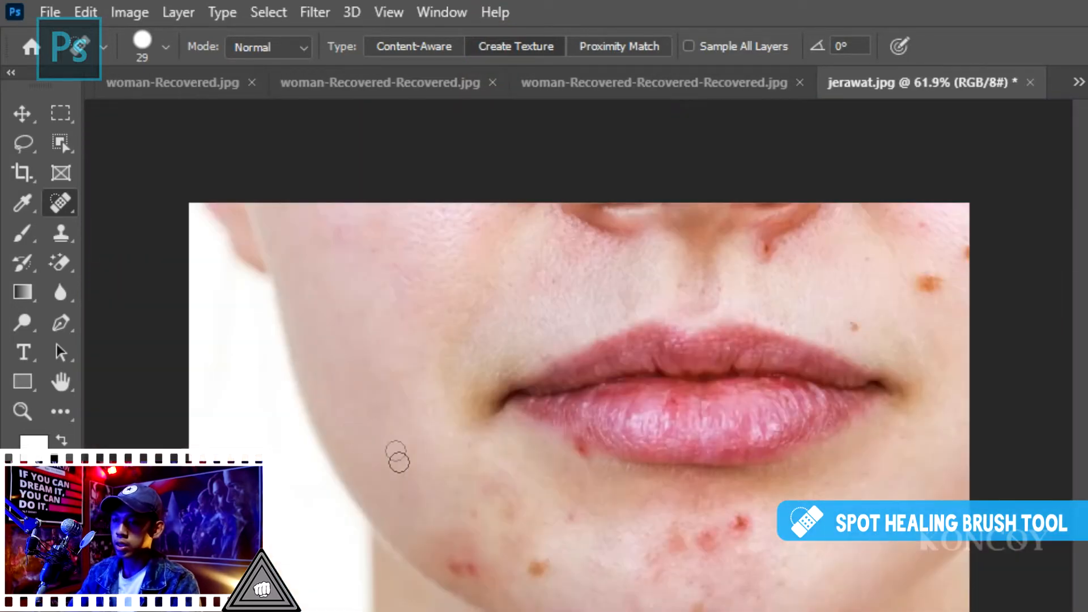
Enlarge the brush to 80 px and heal the red blemishes and small spots in the middle of the chin
key("bracketright")
key("bracketright")
key("bracketright")
key("bracketright")
key("bracketright")
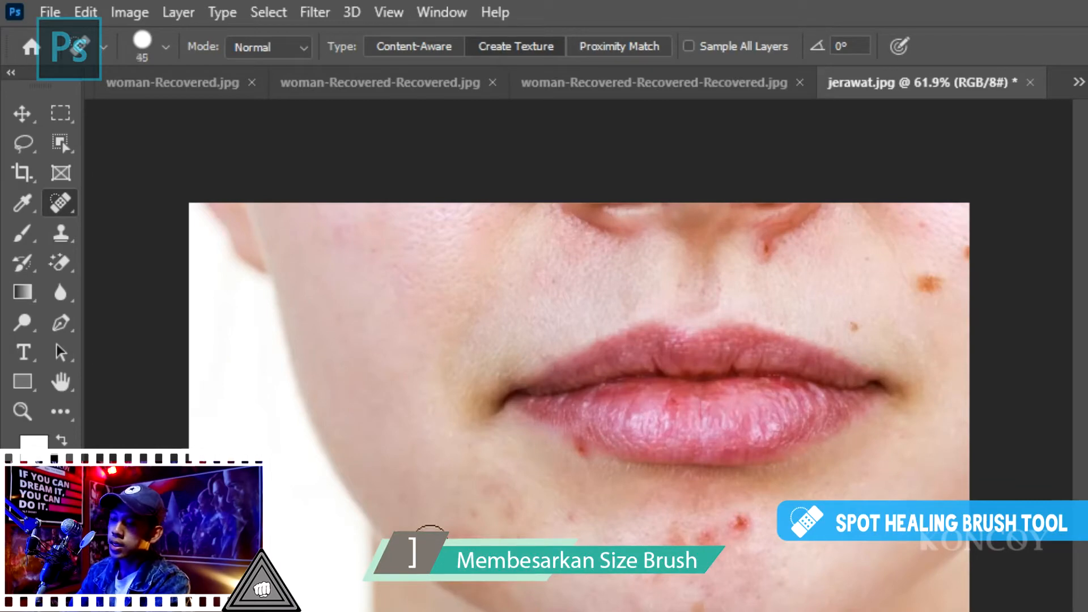
key("bracketright")
mouse_move(738, 530)
left_mouse_down()
mouse_move(678, 548)
mouse_move(668, 575)
left_mouse_up()
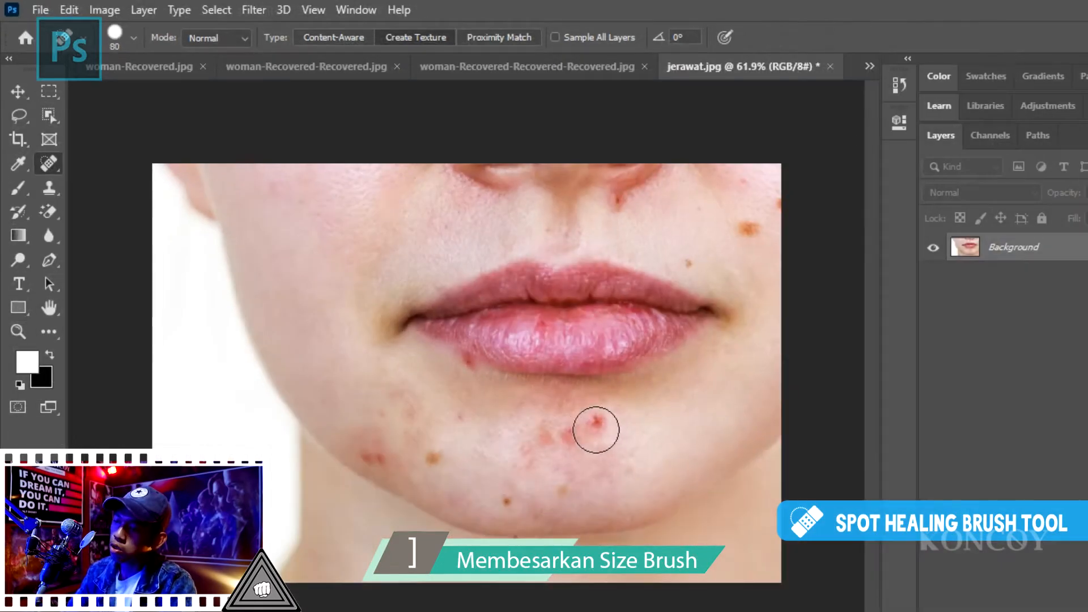
mouse_move(539, 464)
left_mouse_down()
mouse_move(506, 504)
mouse_move(584, 428)
mouse_move(591, 474)
mouse_move(588, 439)
mouse_move(555, 465)
mouse_move(619, 505)
left_mouse_up()
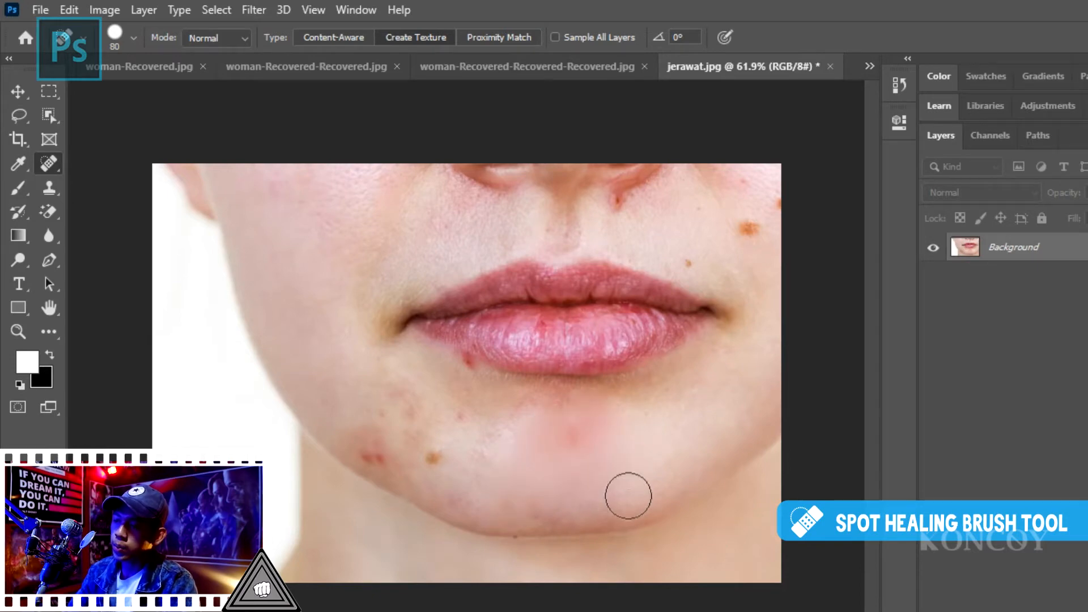
Heal the brown spot beside the red marks on the lower chin and inspect the healed skin texture up close
scroll(629, 495, "up", 6)
scroll(493, 404, "down", 4)
scroll(481, 375, "up", 7)
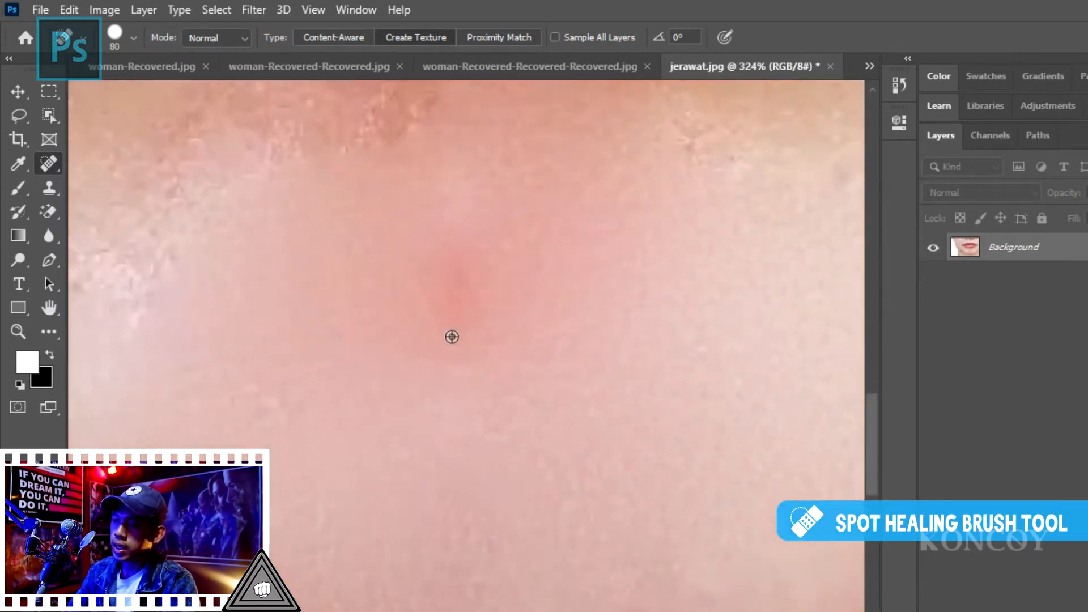
scroll(410, 379, "down", 5)
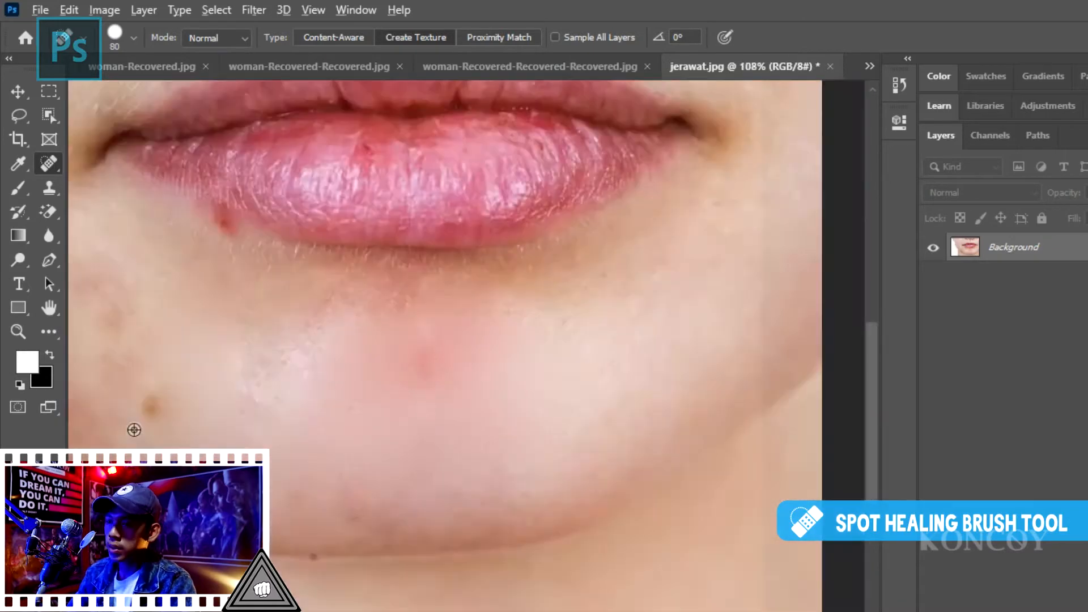
scroll(257, 231, "up", 5)
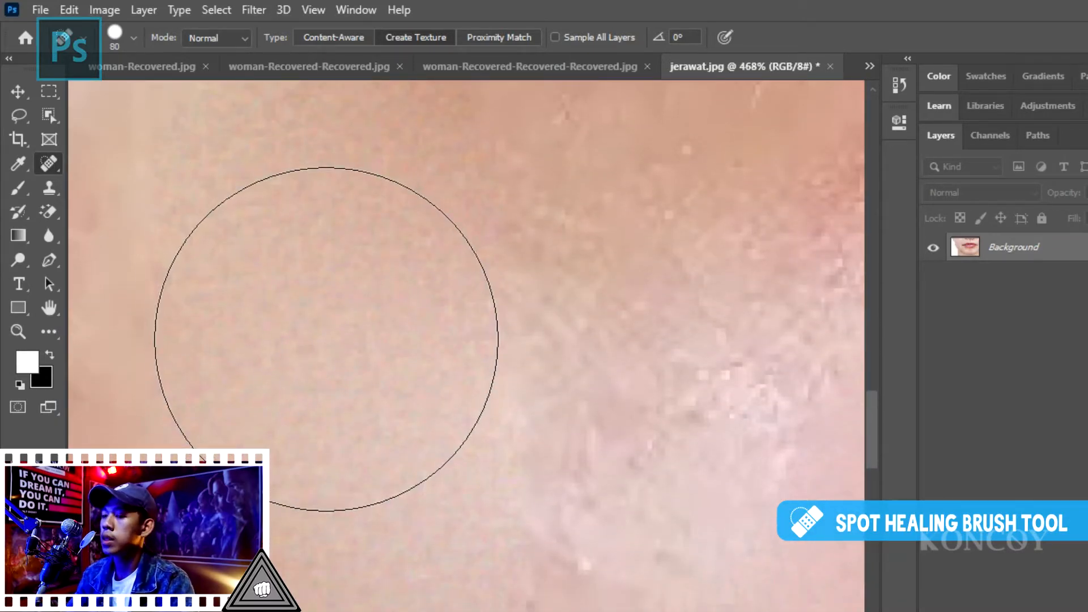
scroll(332, 340, "down", 3)
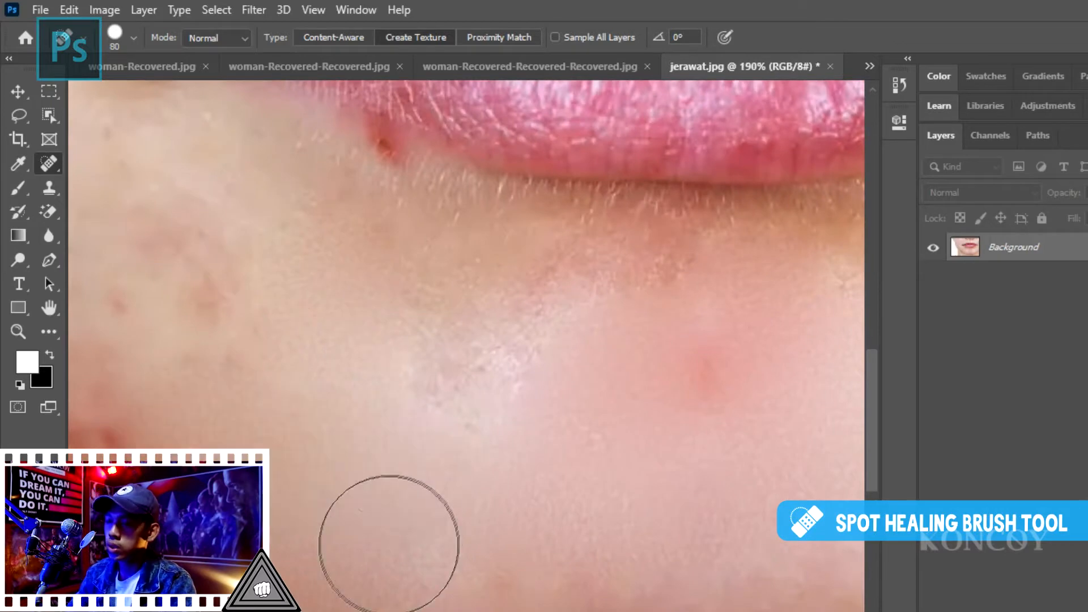
scroll(306, 454, "up", 3)
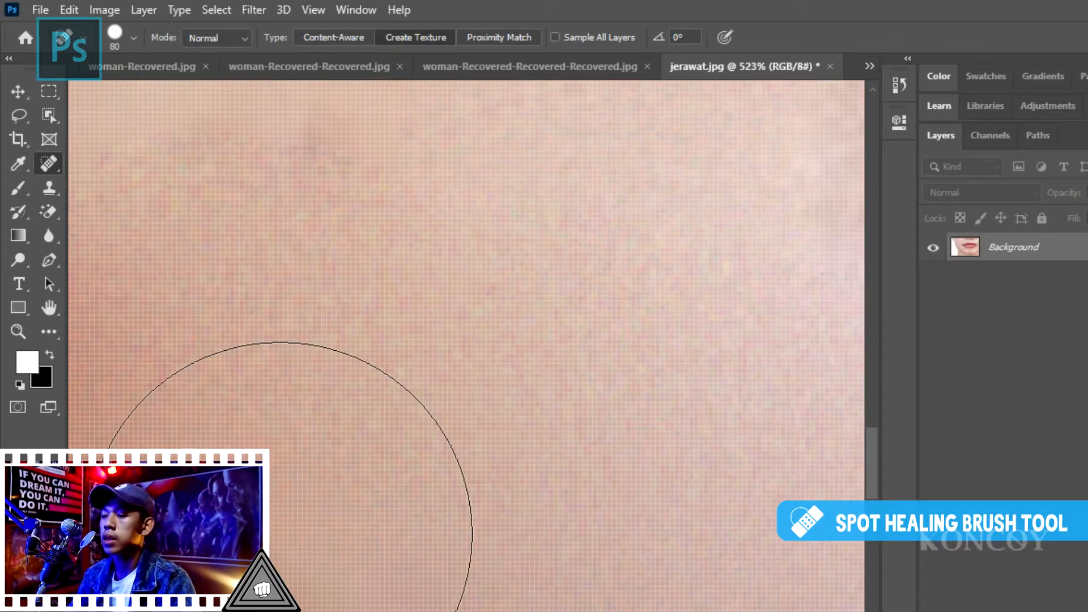
scroll(283, 556, "down", 5)
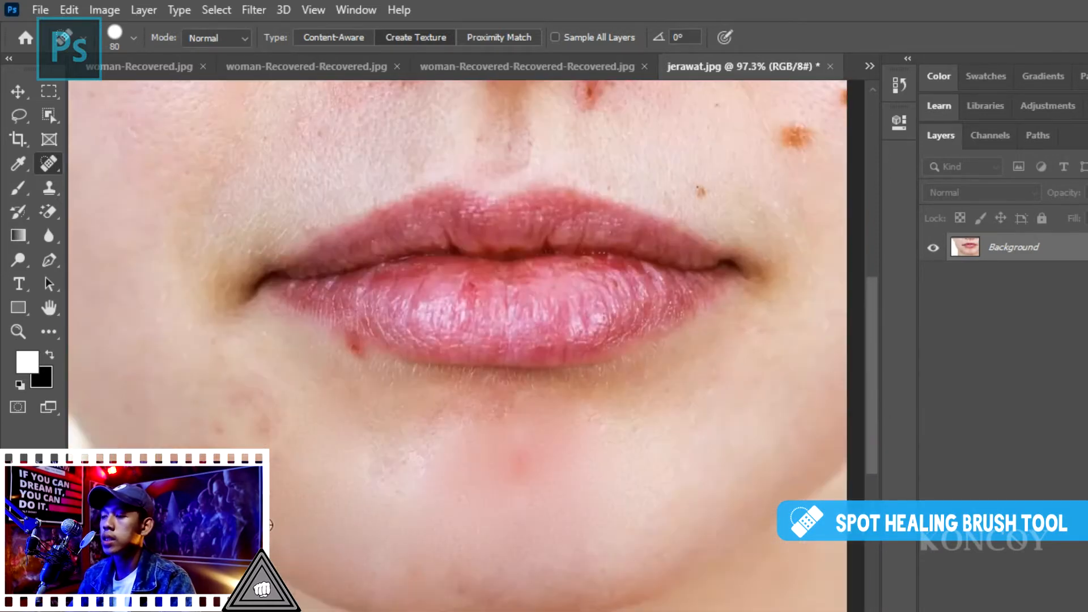
scroll(345, 529, "down", 1)
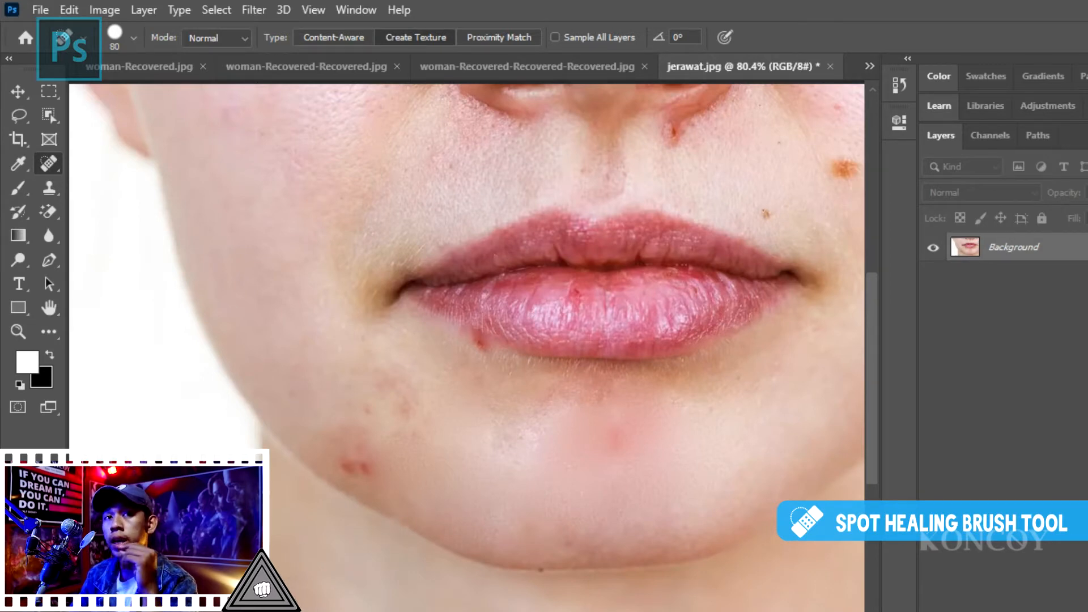
Switch to File Explorer and open tiang-2.jpg from the patch tool folder in Photoshop
left_click(317, 603)
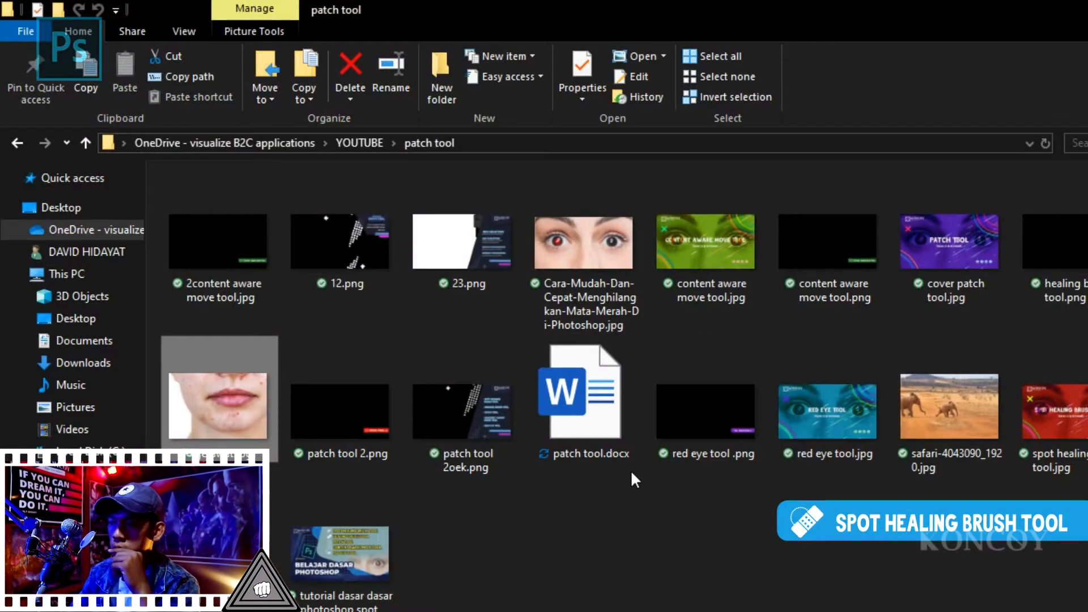
left_click(713, 539)
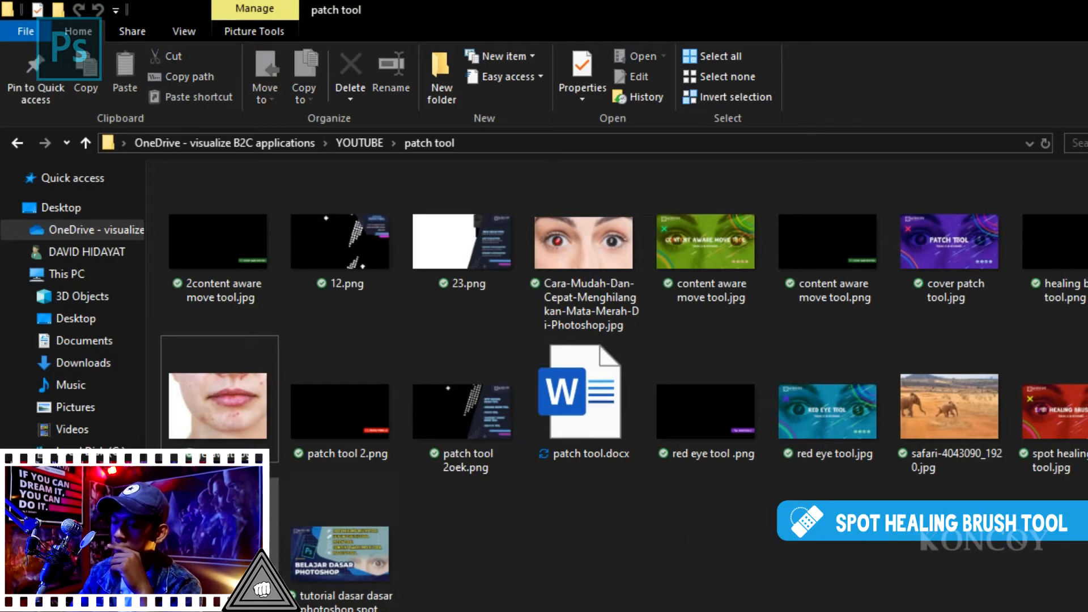
left_click_drag(244, 538, 363, 609)
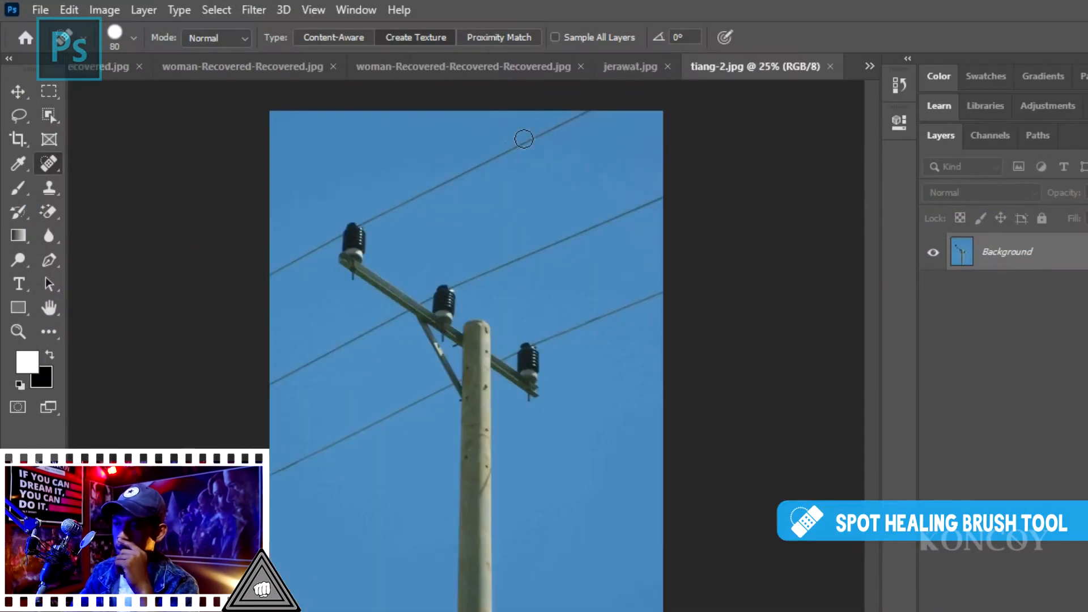
Try to remove the uppermost wire between the image's top edge and the first insulator with one freehand healing stroke
left_click_drag(592, 104, 363, 220)
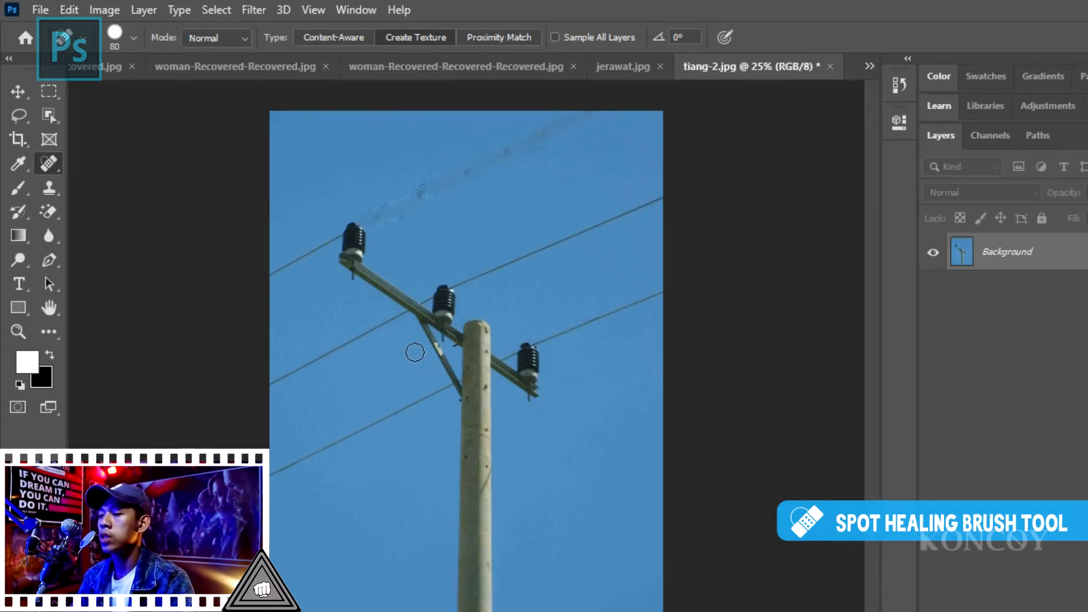
key("ctrl+z")
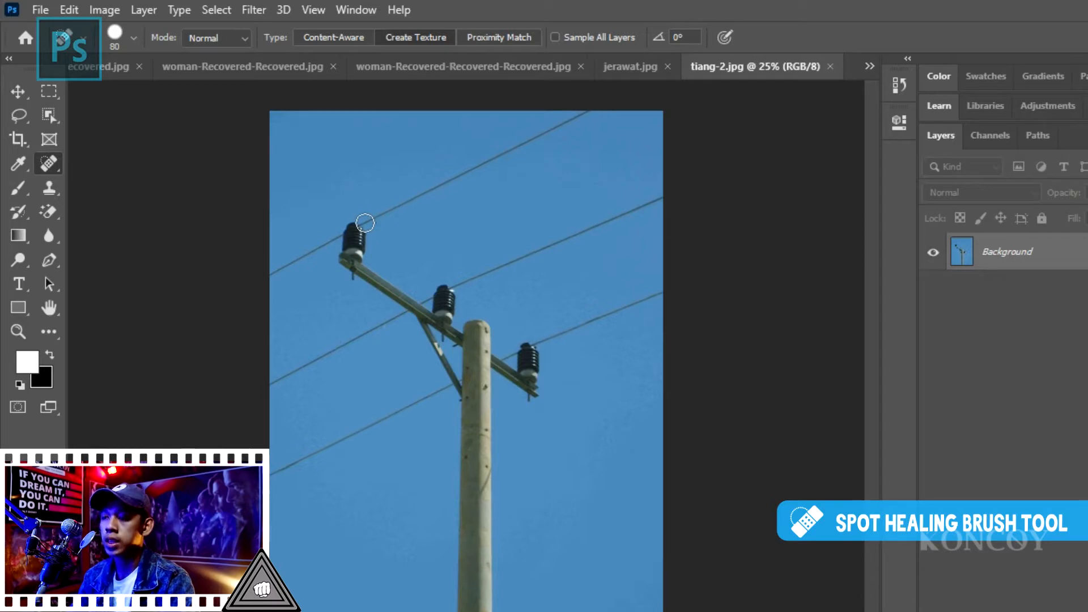
Heal the uppermost wire with a straight stroke from the first insulator to the image's top edge
left_click(364, 221)
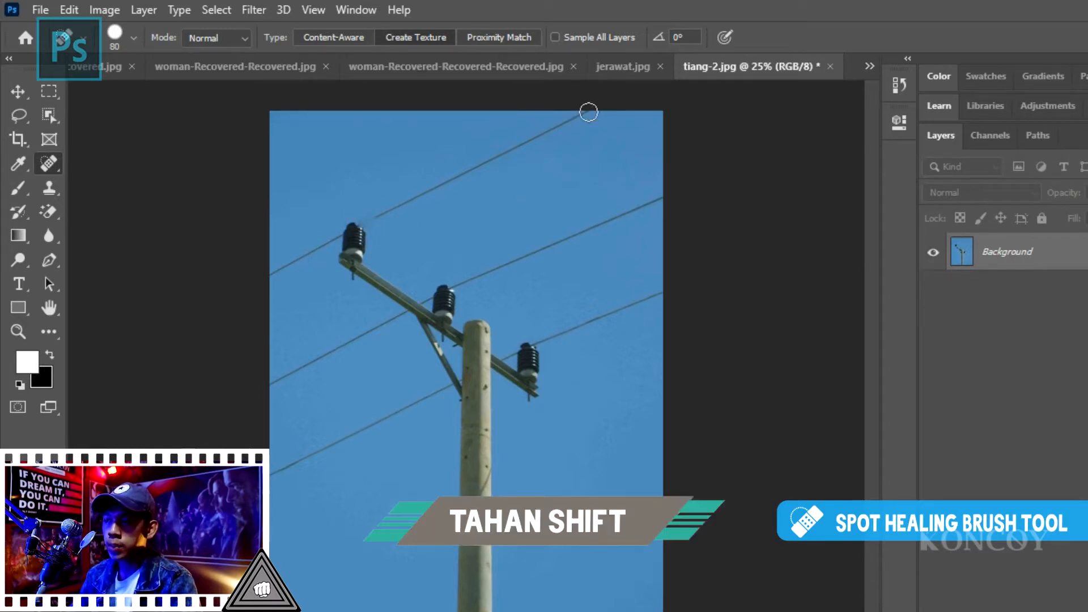
left_click(588, 112, "shift")
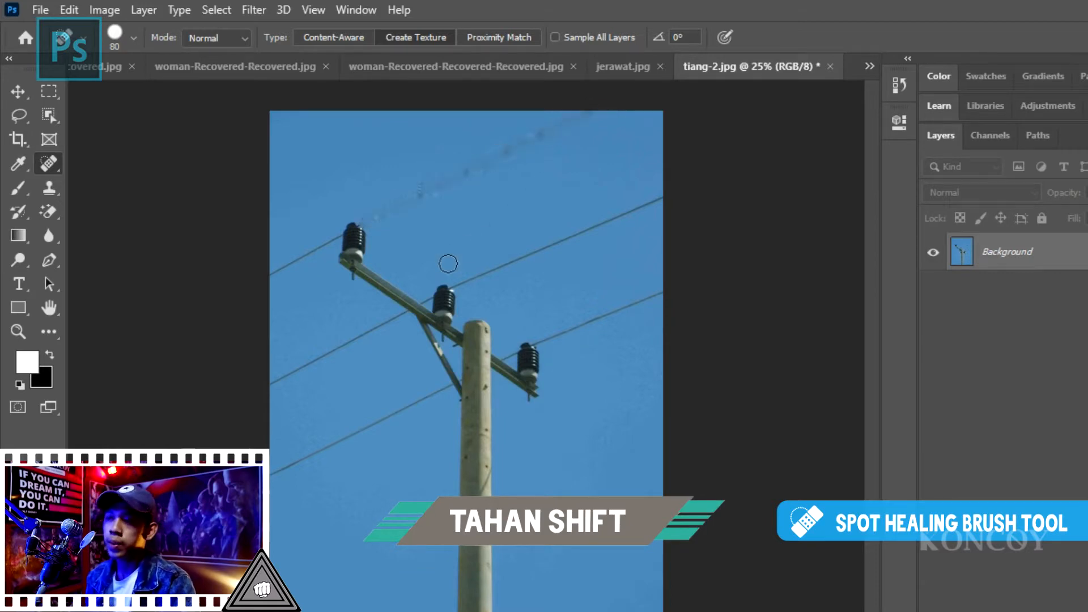
Inspect the healed streak of the uppermost wire up close and undo that healing stroke
scroll(457, 127, "up", 5)
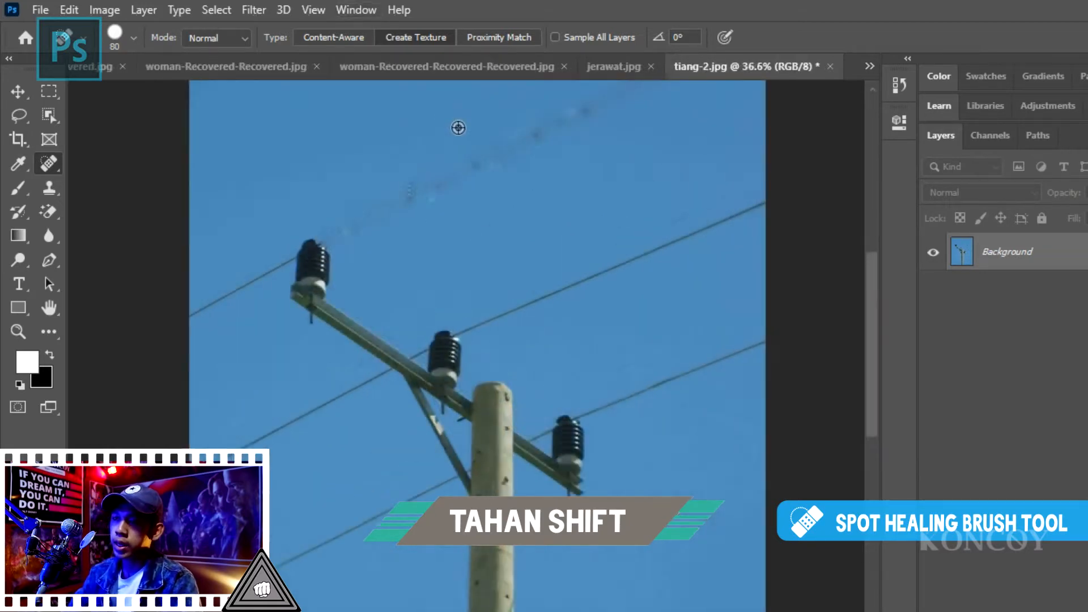
scroll(480, 202, "down", 3)
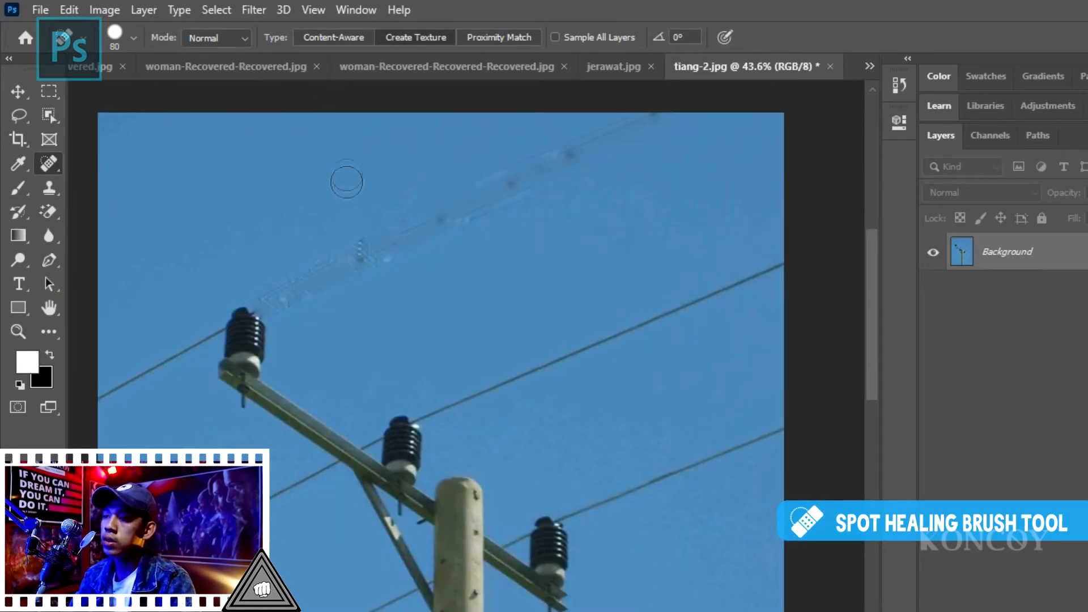
key("ctrl+z")
Heal the uppermost wire using the Content-Aware type with a straight stroke from beside the first insulator to the image's top edge
left_click(350, 42)
scroll(325, 472, "down", 2)
left_click(285, 329)
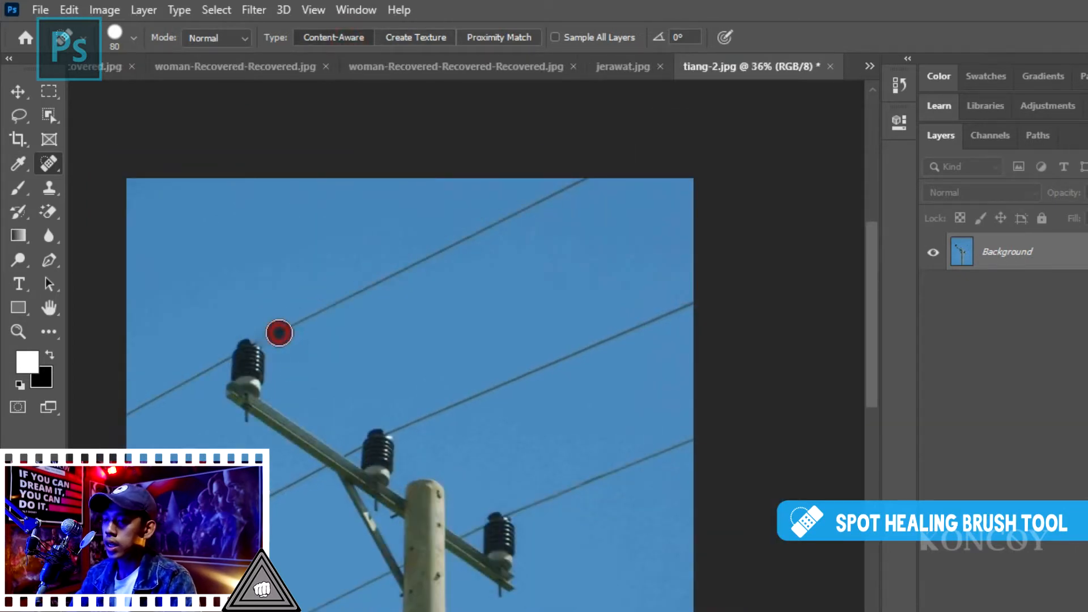
left_click(586, 182, "shift")
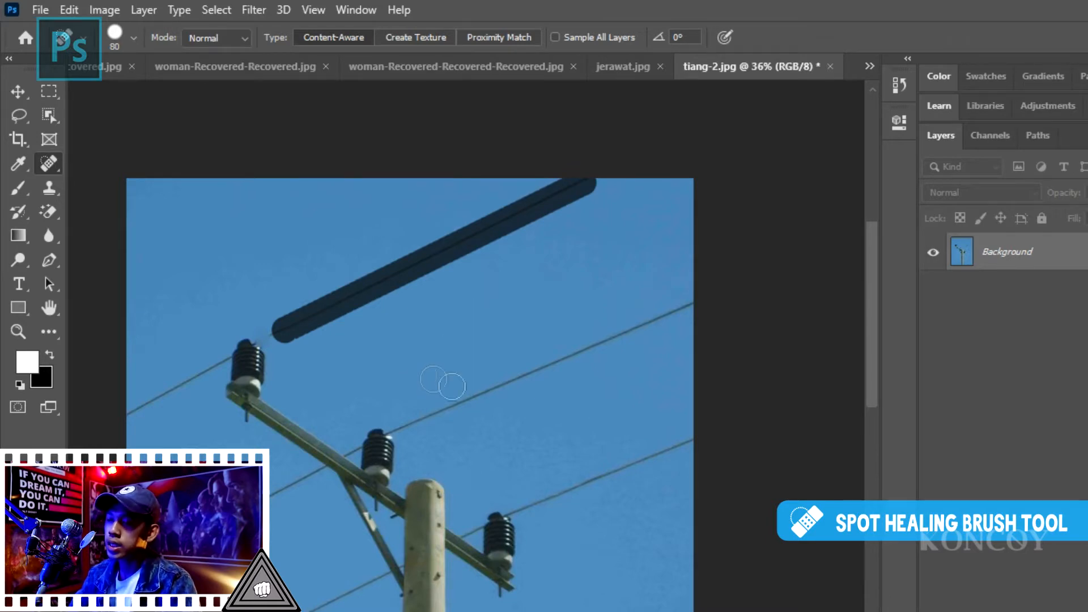
left_click(684, 291)
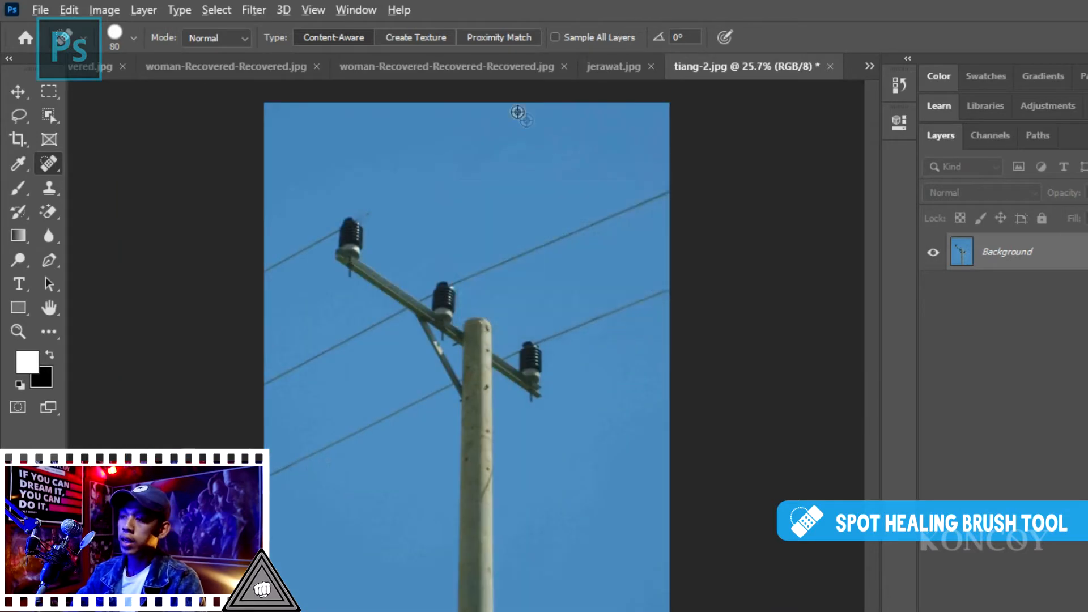
scroll(515, 109, "up", 7)
scroll(636, 222, "down", 2)
scroll(571, 259, "down", 2)
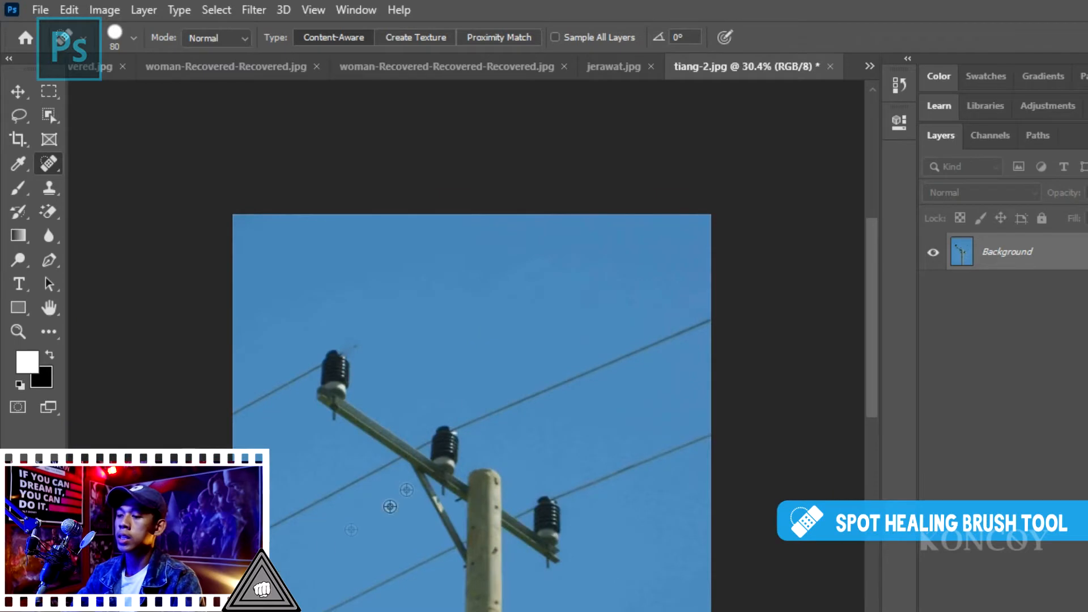
scroll(332, 522, "up", 1)
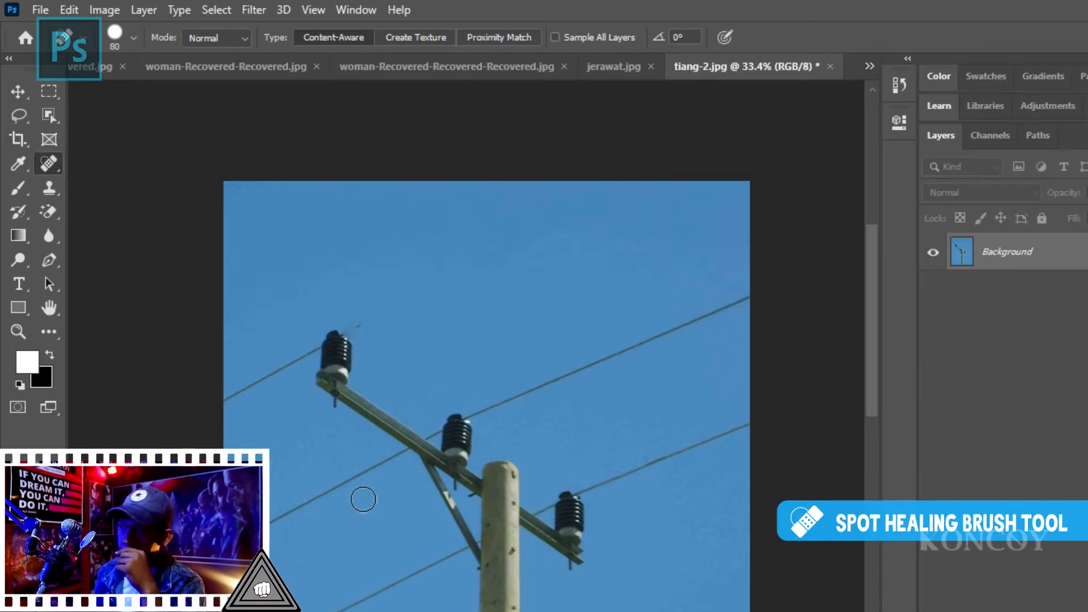
Switch to jerawat.jpg and undo the earlier blemish healing on the chin and cheek
left_click(627, 68)
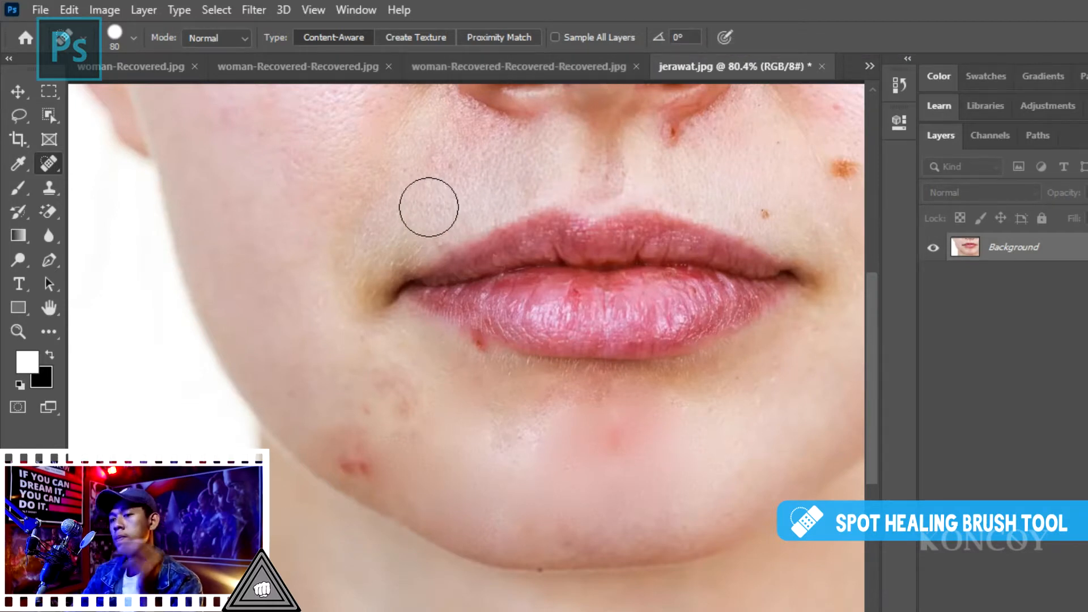
scroll(306, 216, "down", 2)
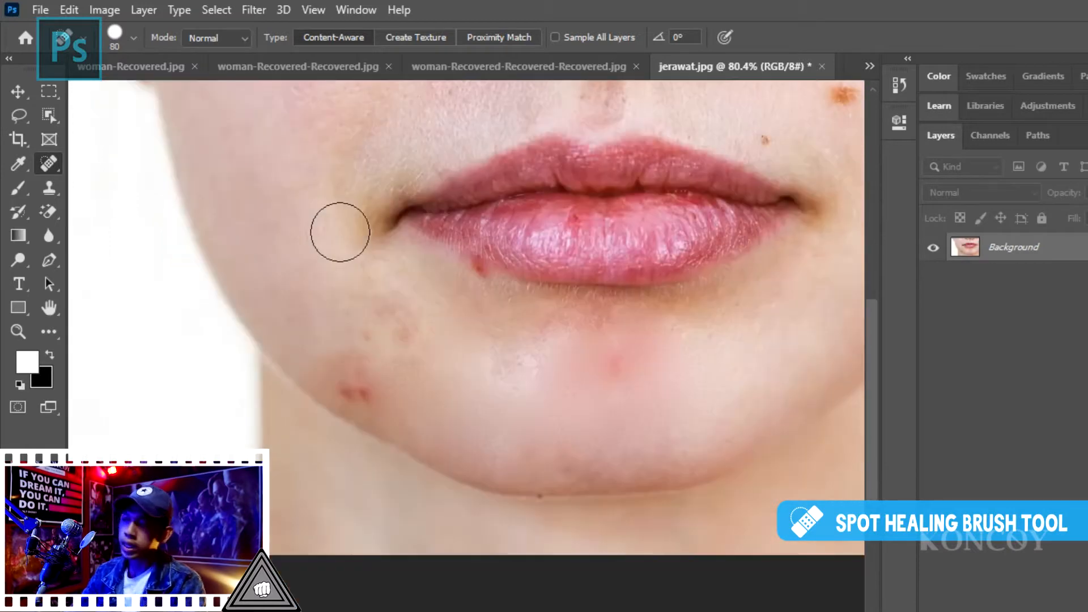
scroll(653, 304, "down", 7)
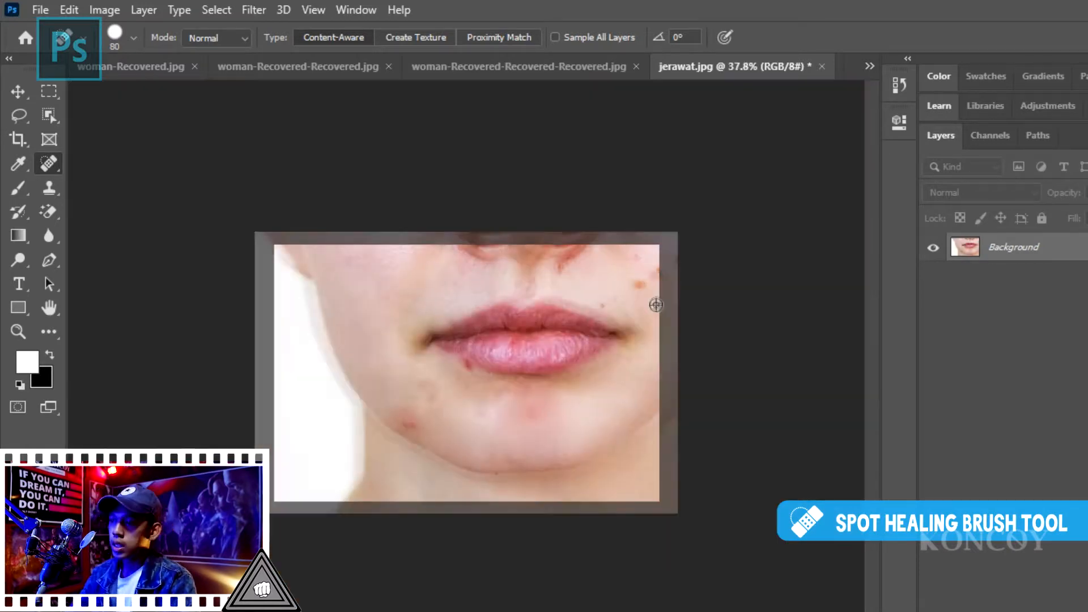
scroll(653, 304, "up", 9)
scroll(732, 216, "up", 8)
scroll(263, 350, "down", 8)
scroll(603, 253, "up", 7)
scroll(457, 211, "down", 10)
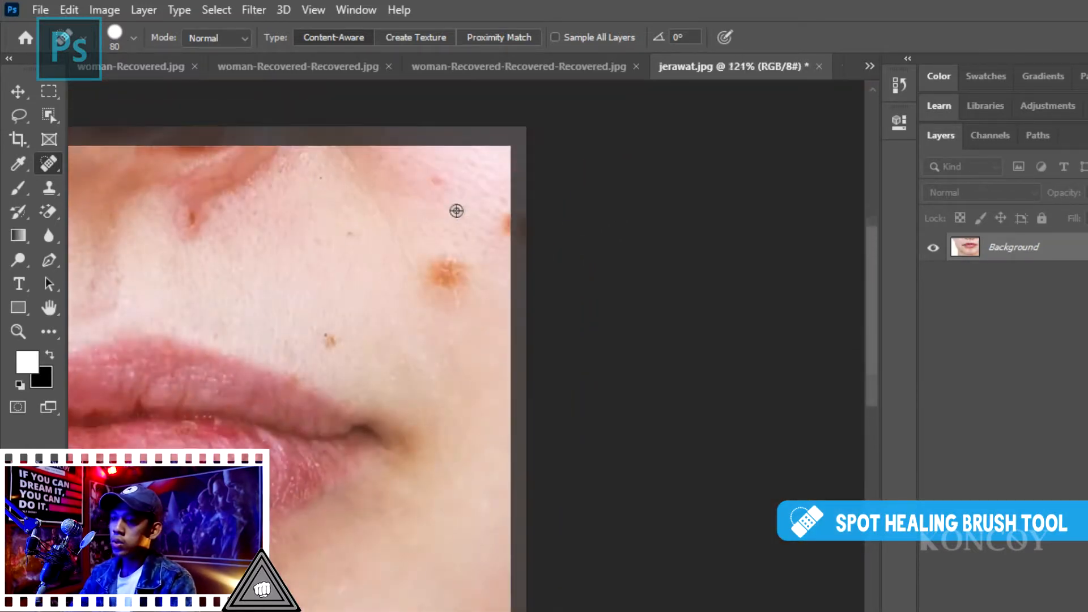
scroll(385, 456, "up", 6)
key("ctrl+z")
key("ctrl+z")
scroll(389, 439, "down", 4)
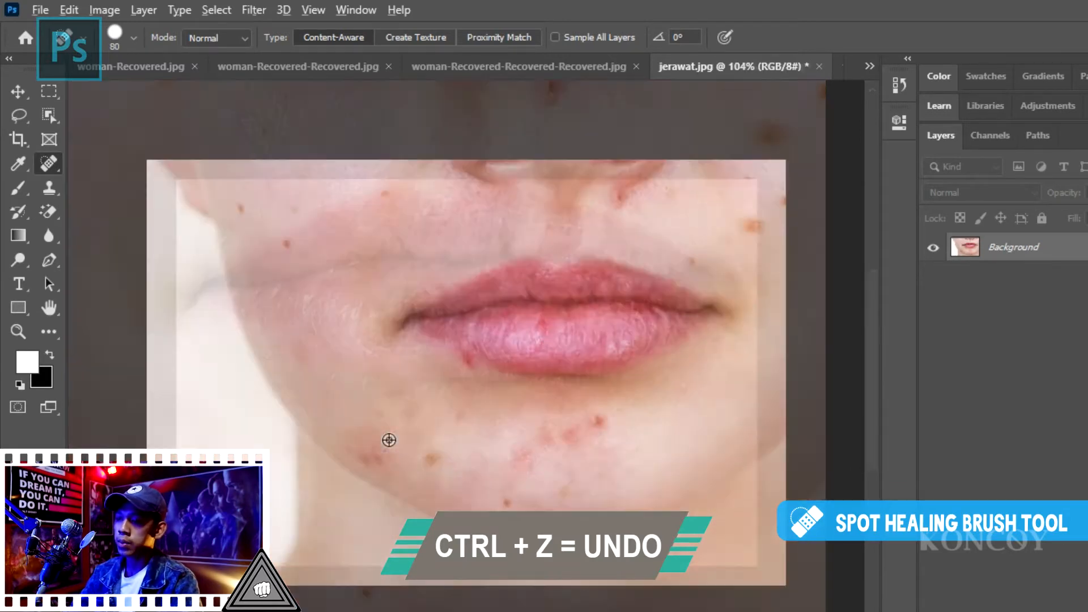
Select the cluster of red spots below the lower lip with the Lasso tool and copy it to a new layer
scroll(726, 461, "up", 6)
key("l")
right_click(18, 116)
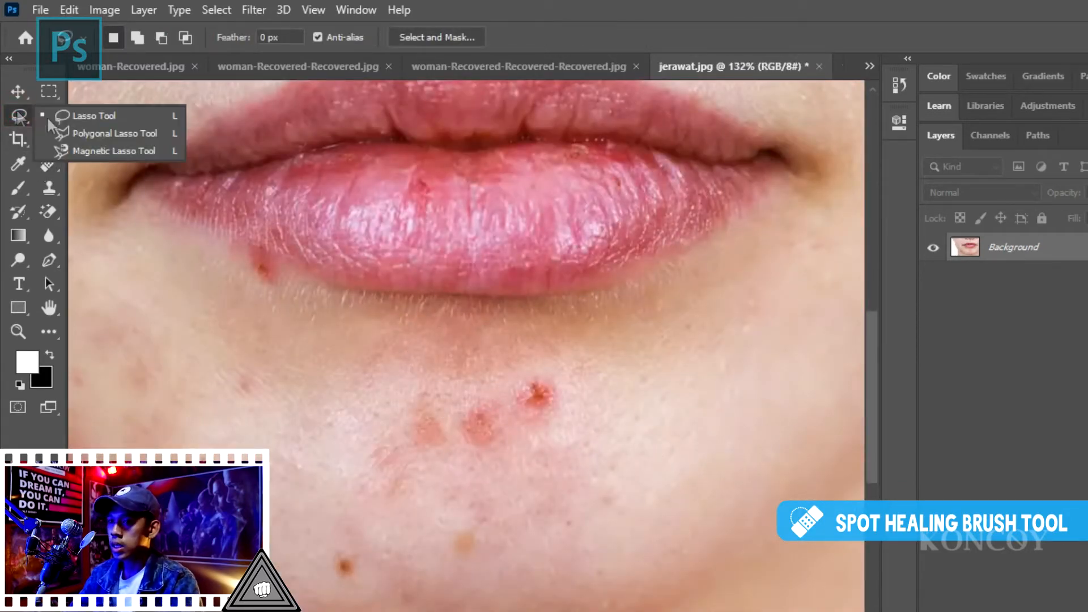
left_click(79, 119)
scroll(623, 436, "down", 4)
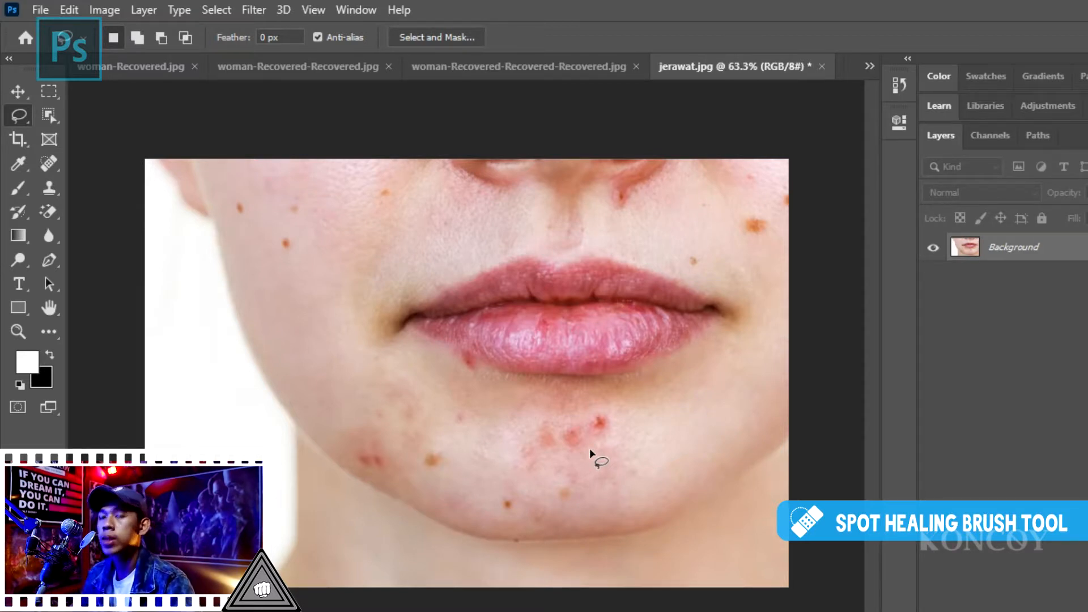
scroll(556, 408, "up", 3)
mouse_move(526, 422)
left_mouse_down()
mouse_move(668, 396)
mouse_move(656, 502)
mouse_move(527, 513)
mouse_move(476, 469)
left_mouse_up()
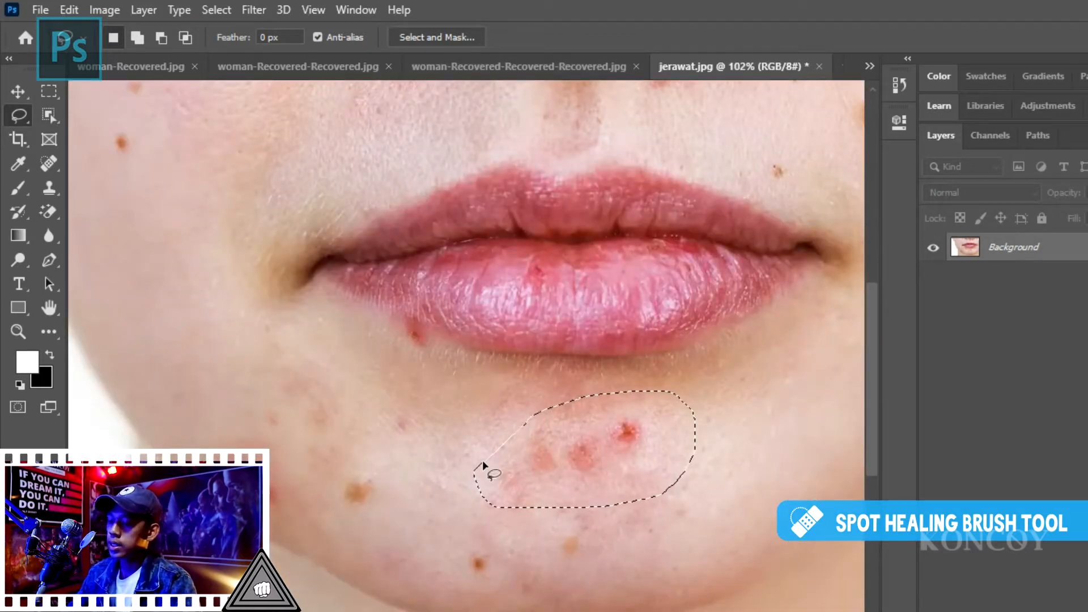
key("ctrl+j")
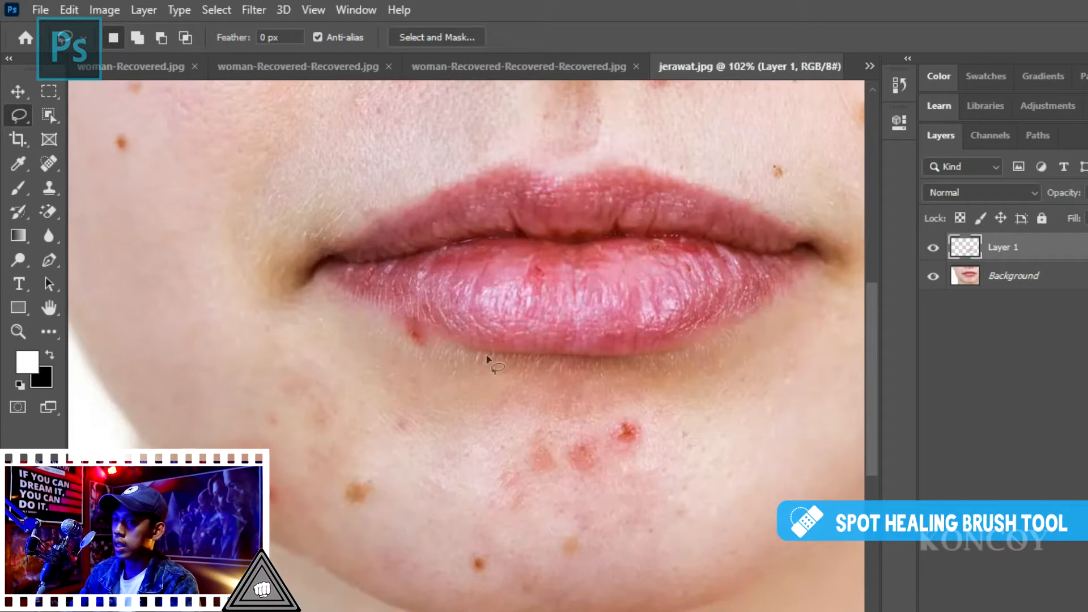
Move the copied patch of red spots onto the cheek, up and outward from the corner of the mouth
key("v")
mouse_move(590, 440)
left_mouse_down()
mouse_move(271, 258)
mouse_move(159, 131)
left_mouse_up()
scroll(266, 182, "down", 3)
scroll(303, 239, "up", 5)
left_click_drag(303, 242, 309, 240)
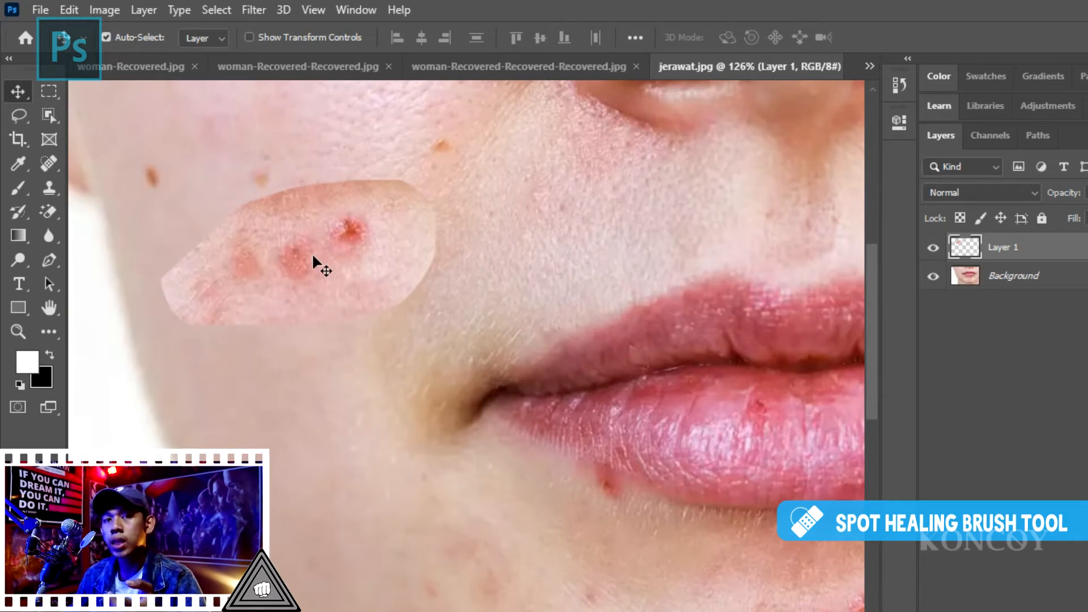
left_click_drag(308, 247, 336, 206)
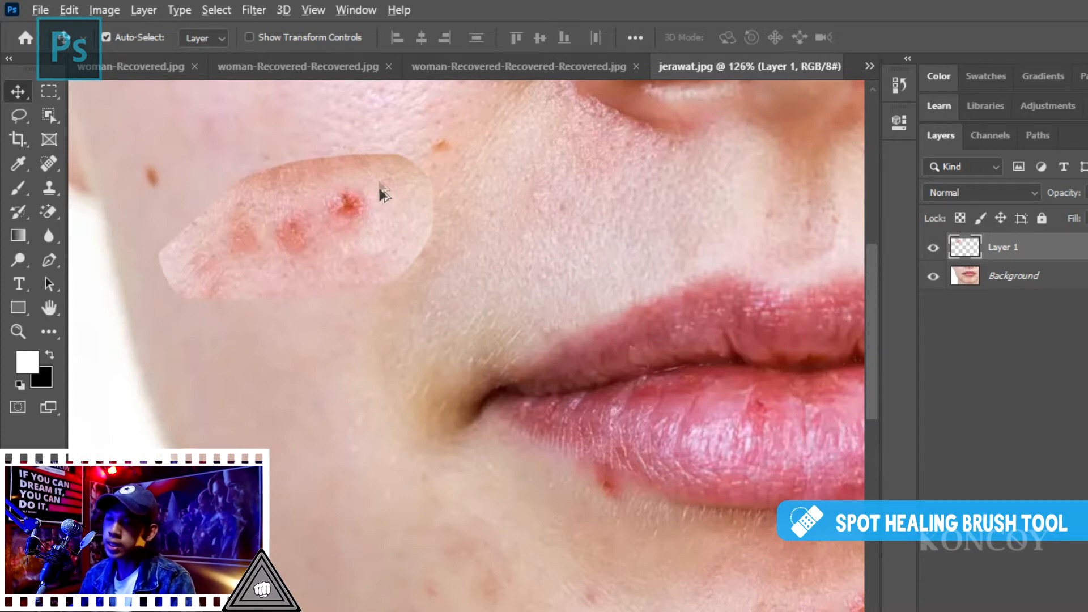
scroll(287, 165, "up", 4)
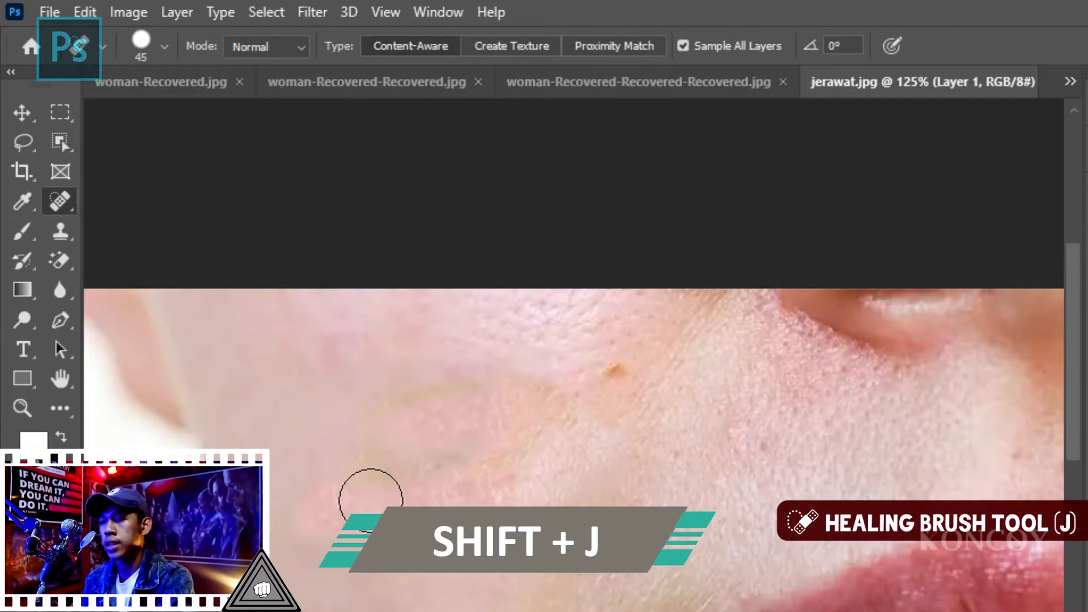
Switch to the Healing Brush tool and enlarge its brush size to 60
key("shift+j")
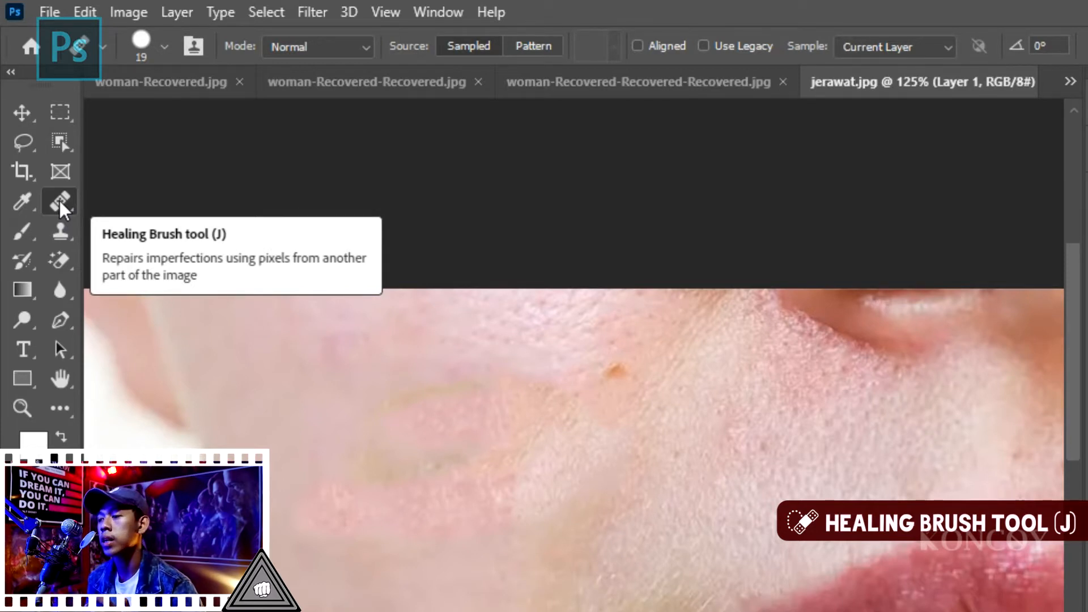
scroll(379, 400, "down", 3)
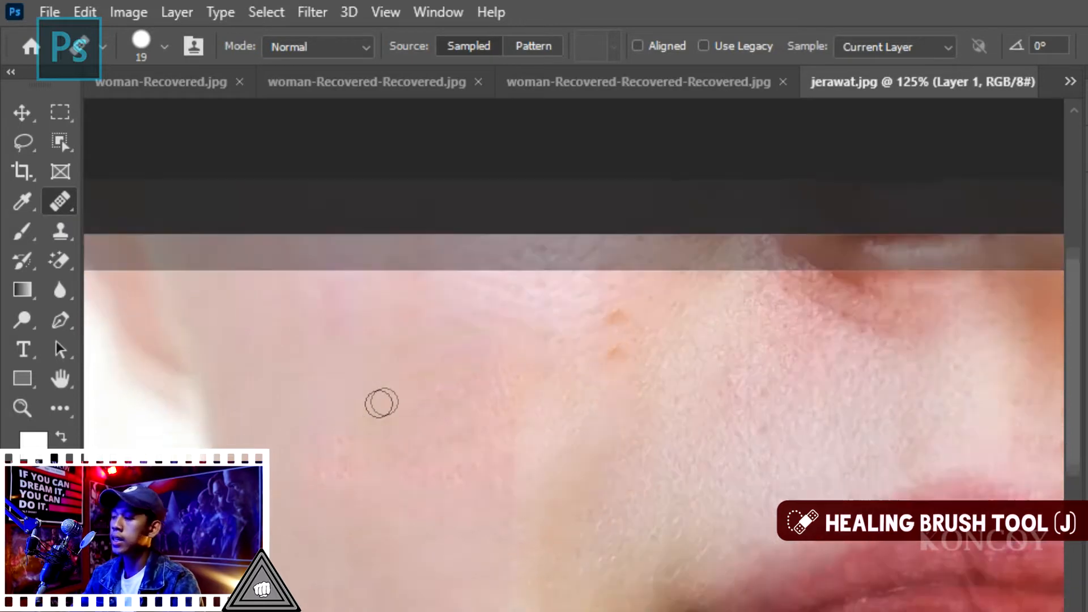
scroll(474, 584, "up", 3)
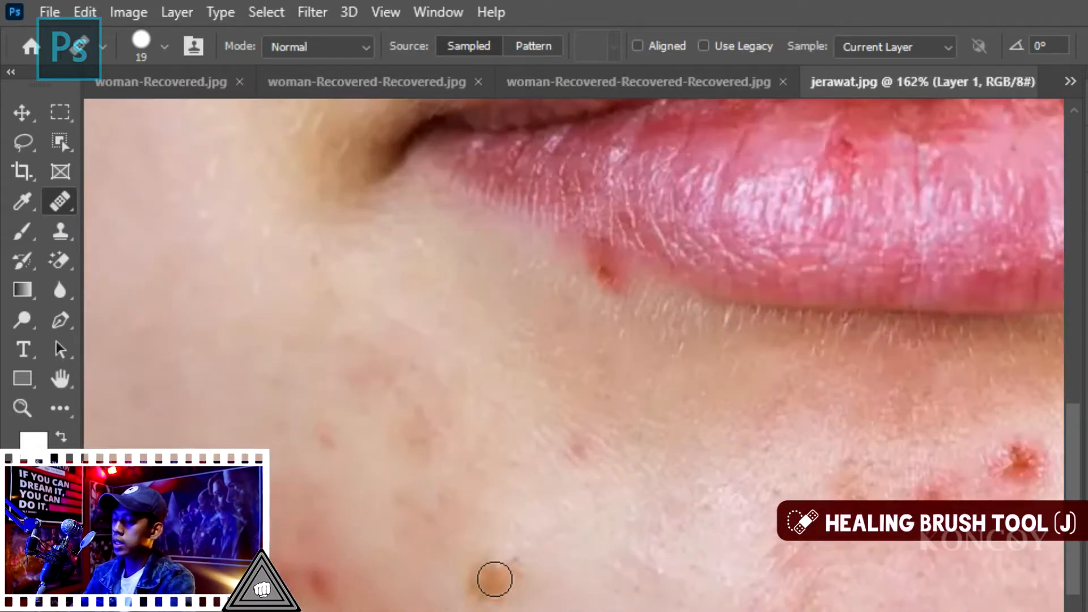
key("bracketright")
key("bracketright")
key("bracketright")
key("bracketright")
key("bracketright")
key("bracketright")
key("bracketright")
key("bracketright")
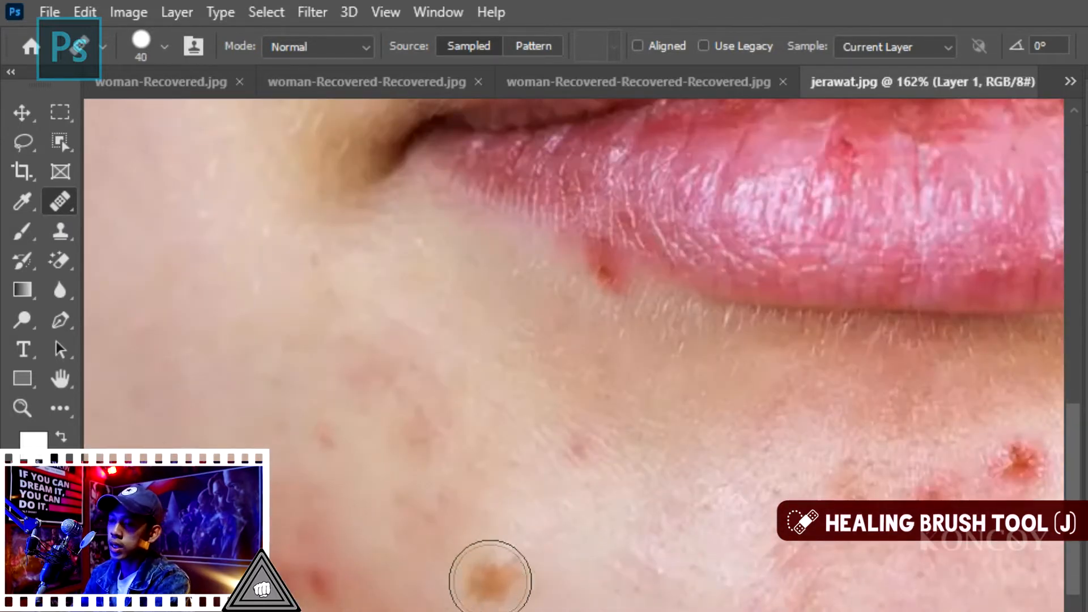
scroll(490, 582, "down", 2)
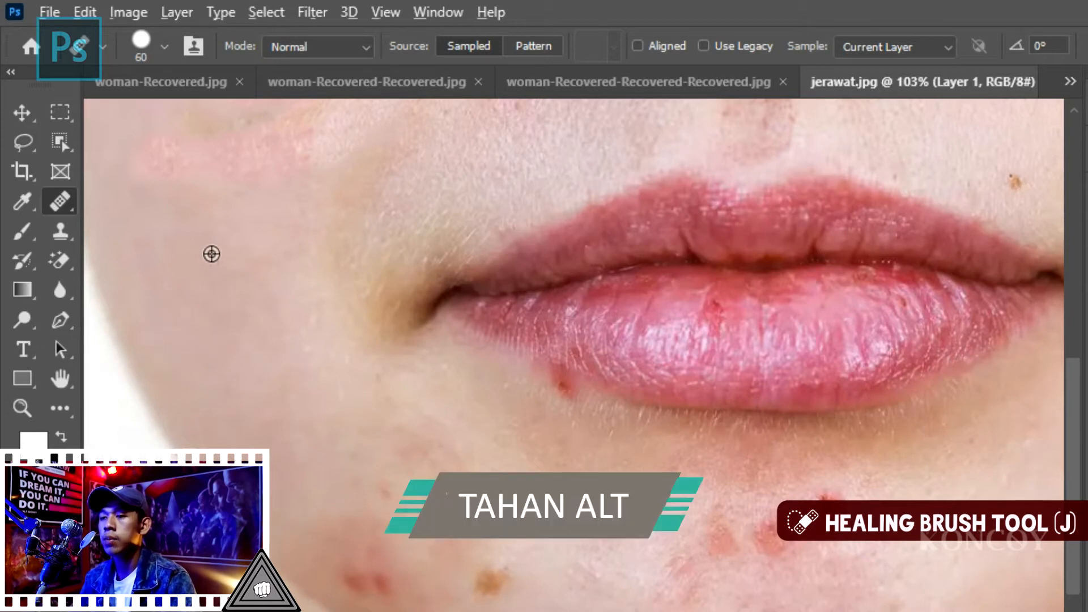
Try to heal the brown chin spot on Layer 1 with skin sampled from the cheek, and delete that layer
left_click(217, 243, "alt")
left_click(492, 582)
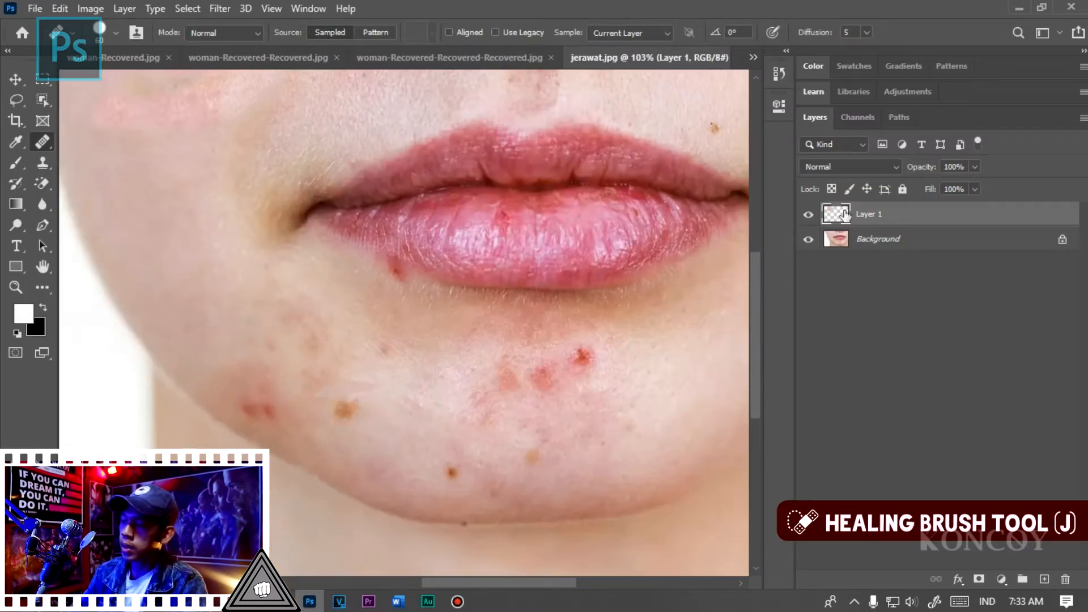
key("Delete")
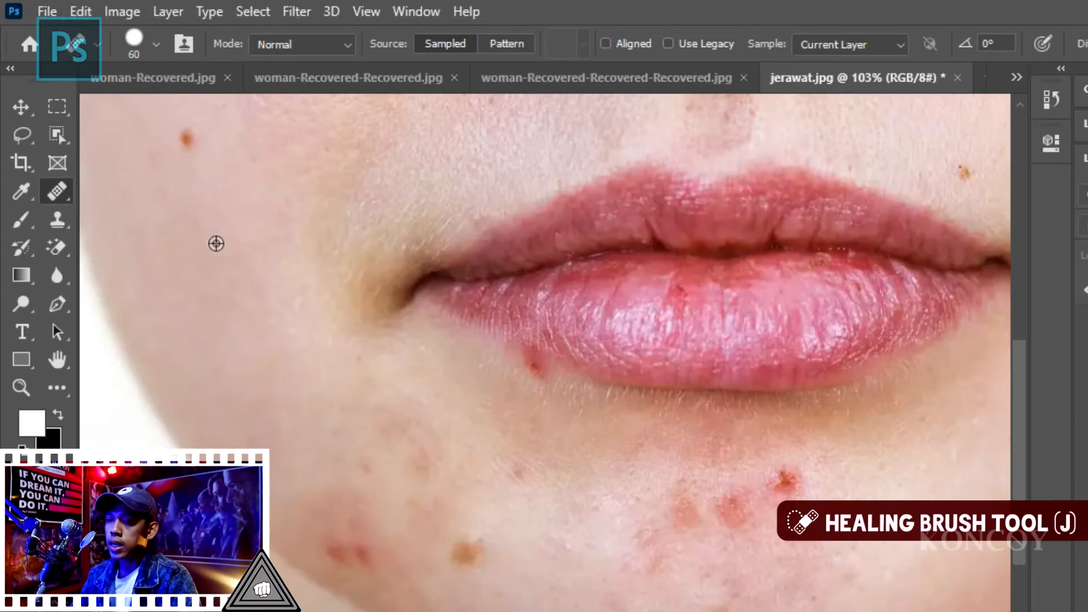
Sample clean cheek skin and heal the brown spot, the red jaw marks and the three red spots below the lip
left_click(216, 243, "alt")
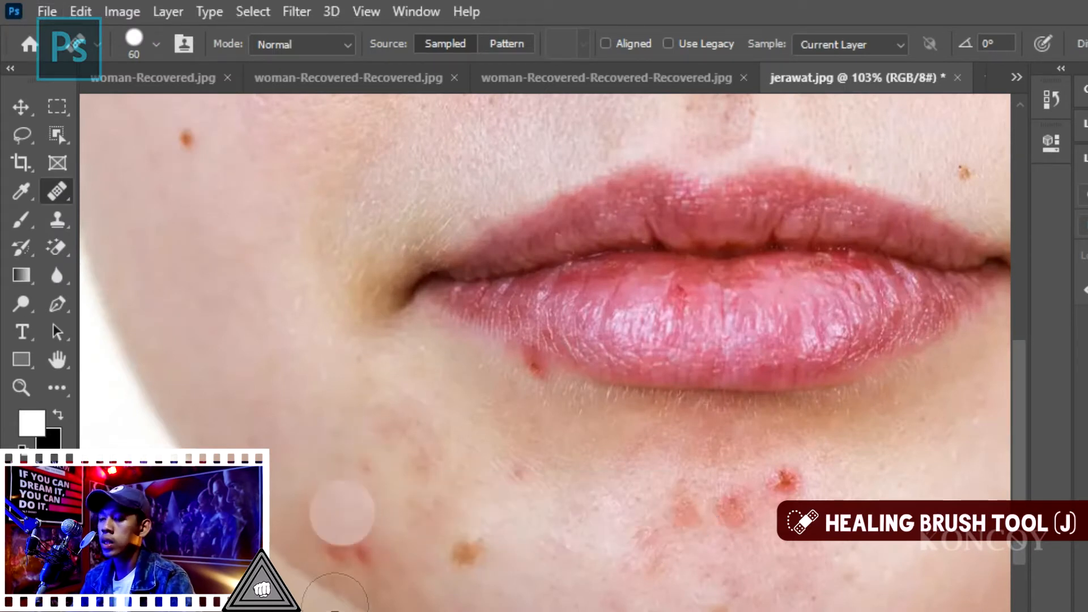
left_click(455, 562)
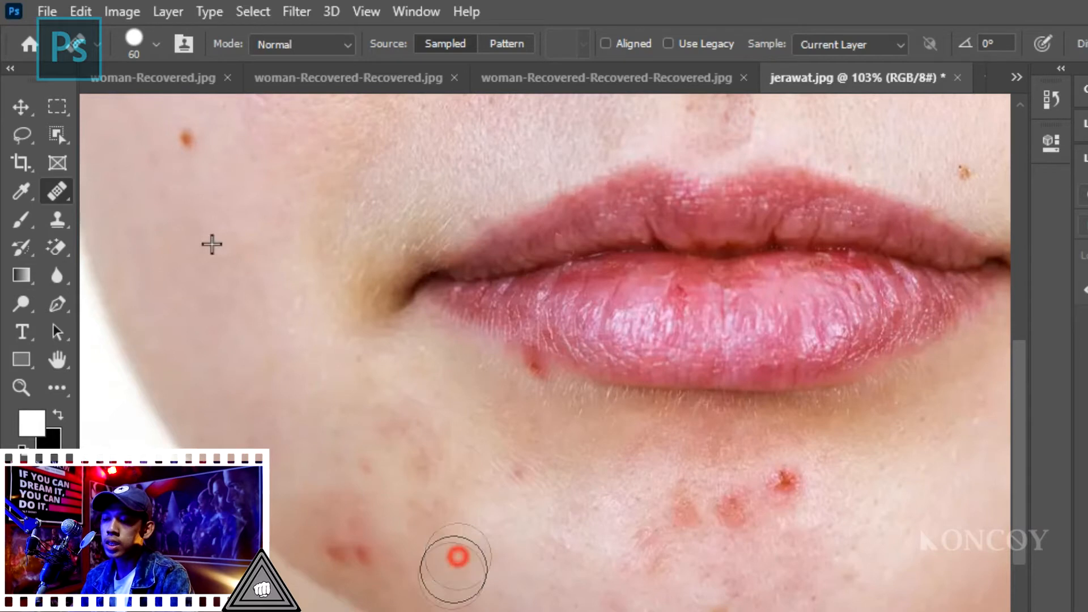
left_click(347, 544)
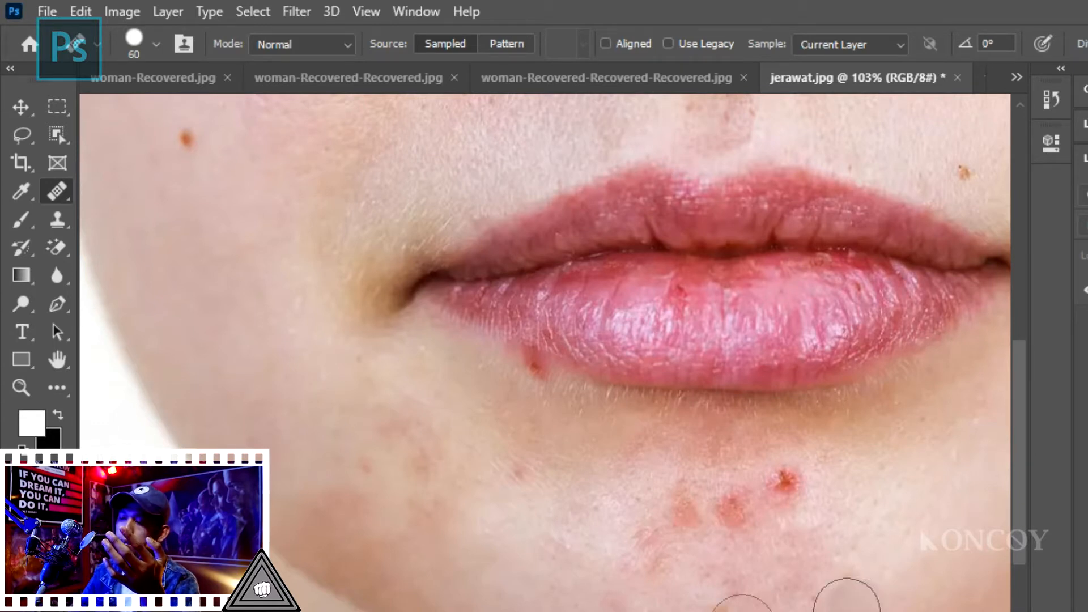
left_click(792, 489)
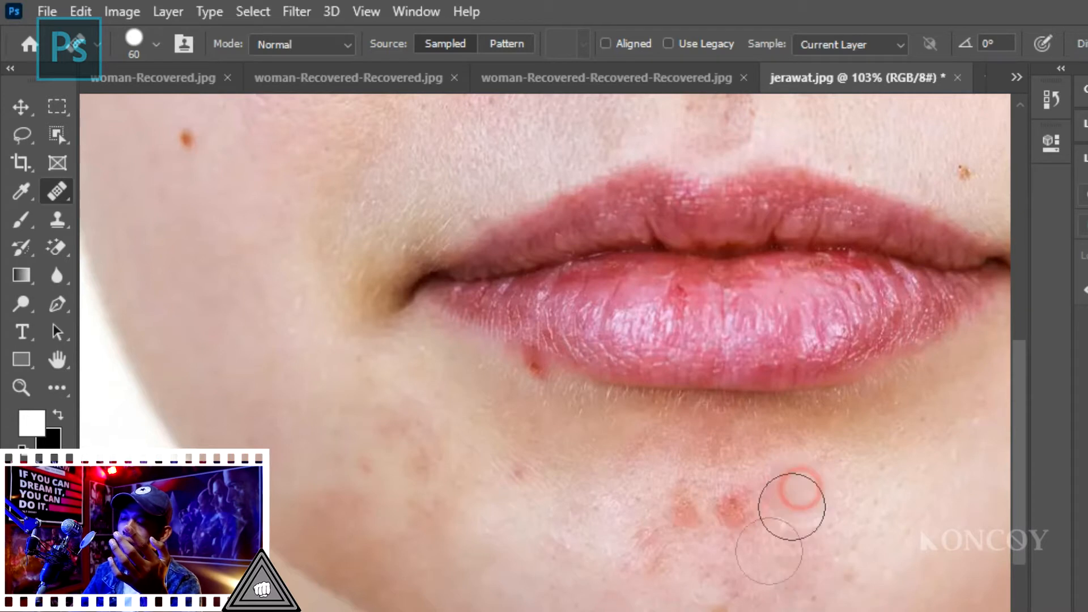
left_click(734, 508)
left_click(684, 501)
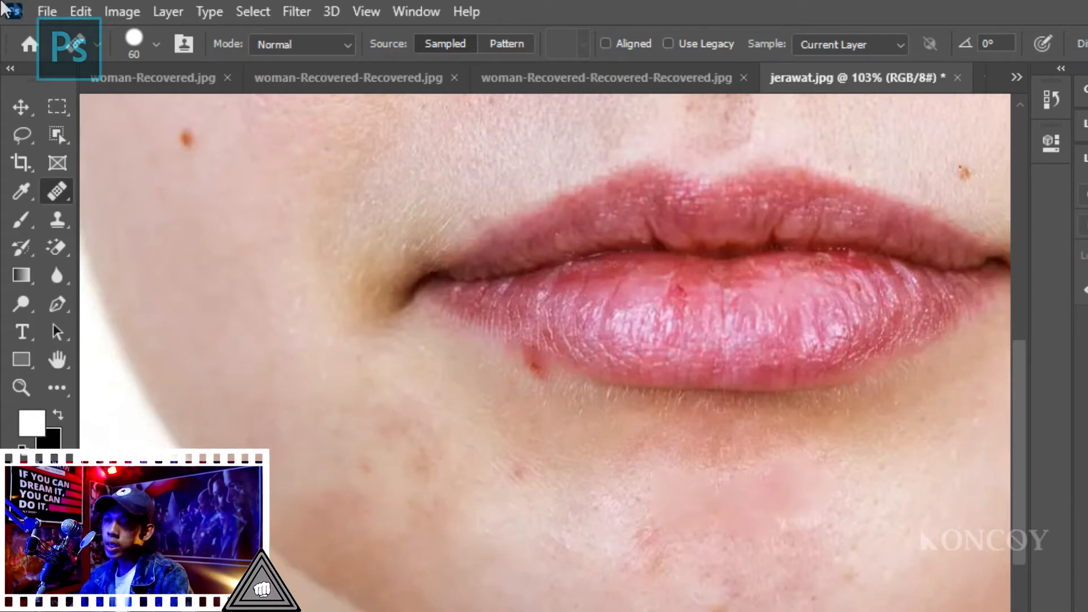
Look through the Healing Brush's clone source and blending mode options, and set the healing source to Pattern
left_click(155, 44)
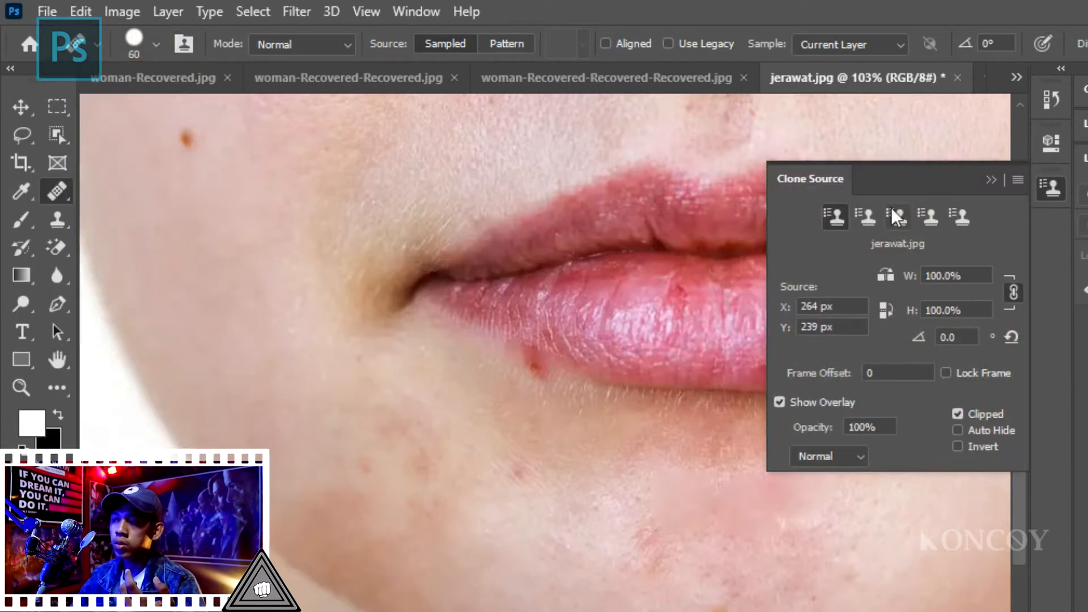
left_click(307, 52)
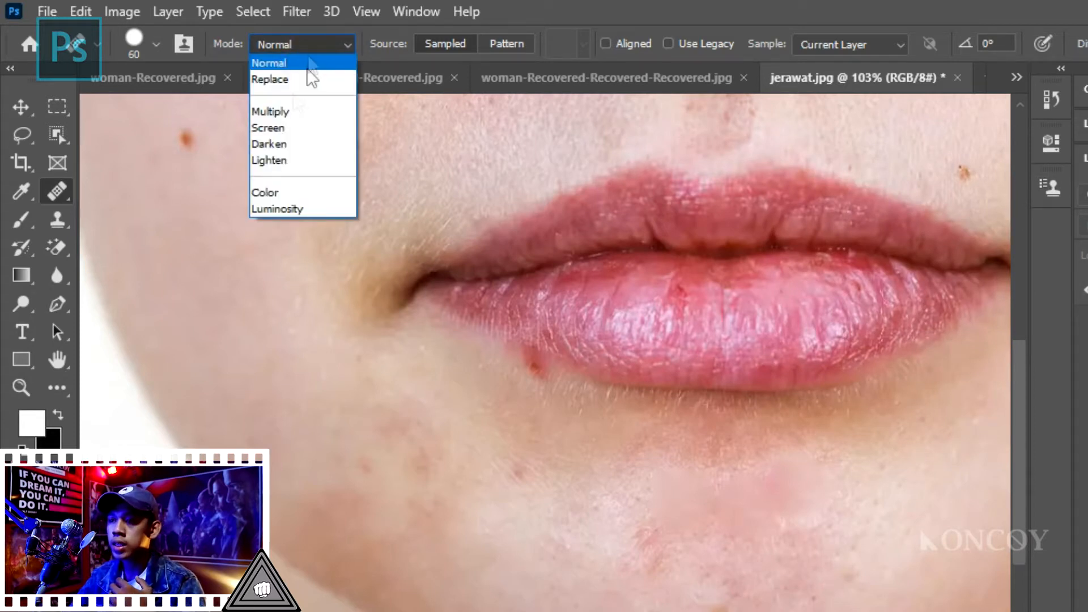
left_click(306, 128)
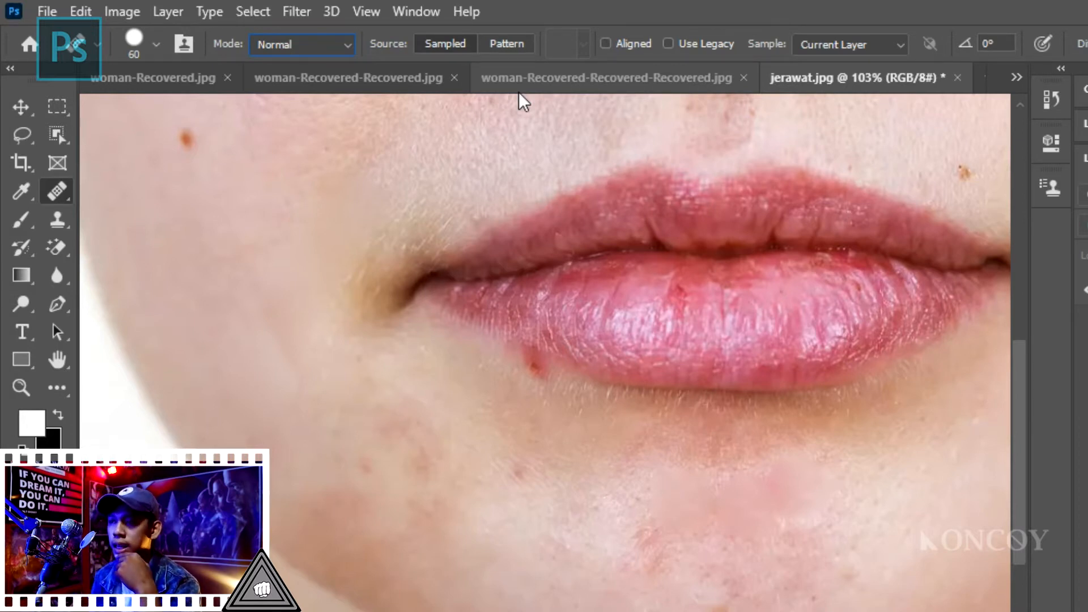
left_click(510, 45)
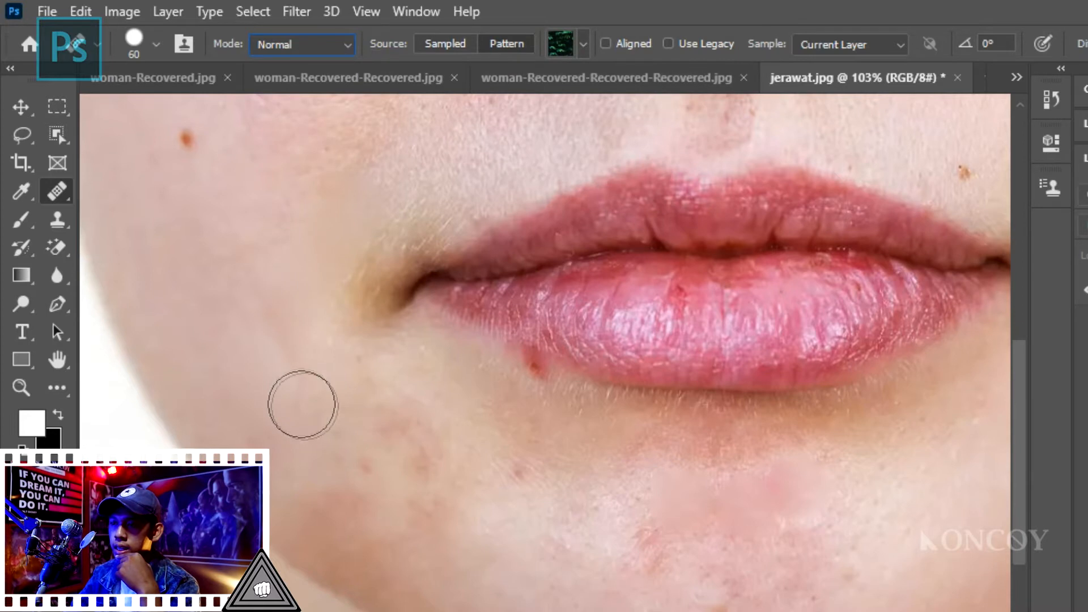
Try the Healing Brush with the Pattern source on the blemished skin in jerawat.jpg
mouse_move(332, 483)
left_mouse_down()
mouse_move(437, 498)
mouse_move(539, 570)
mouse_move(590, 544)
mouse_move(721, 584)
left_mouse_up()
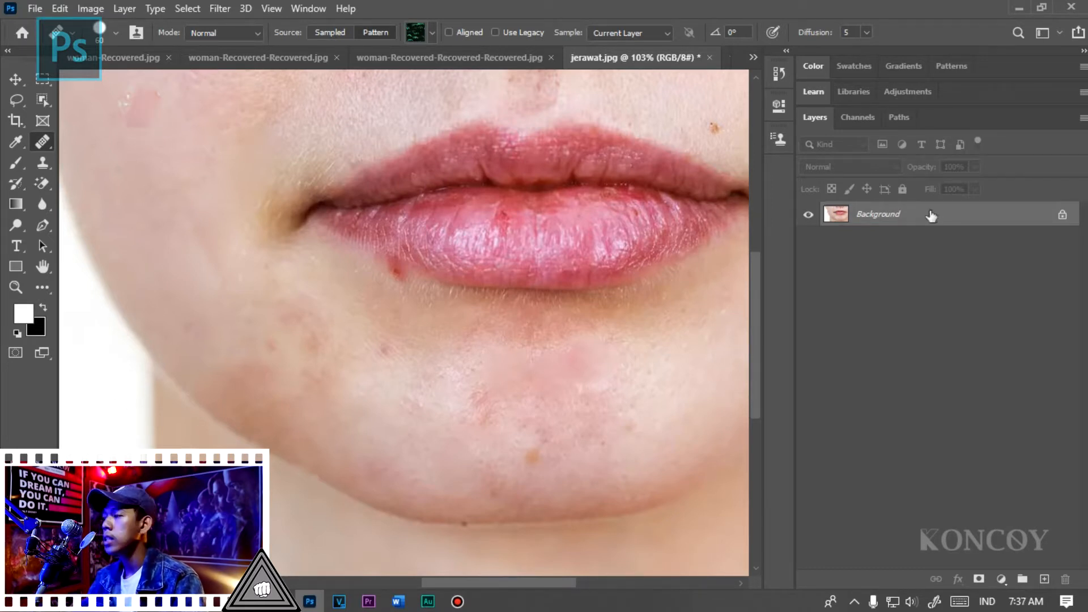
Turn the Background into the regular layer Layer 0 and convert it to a smart object
double_click(1057, 221)
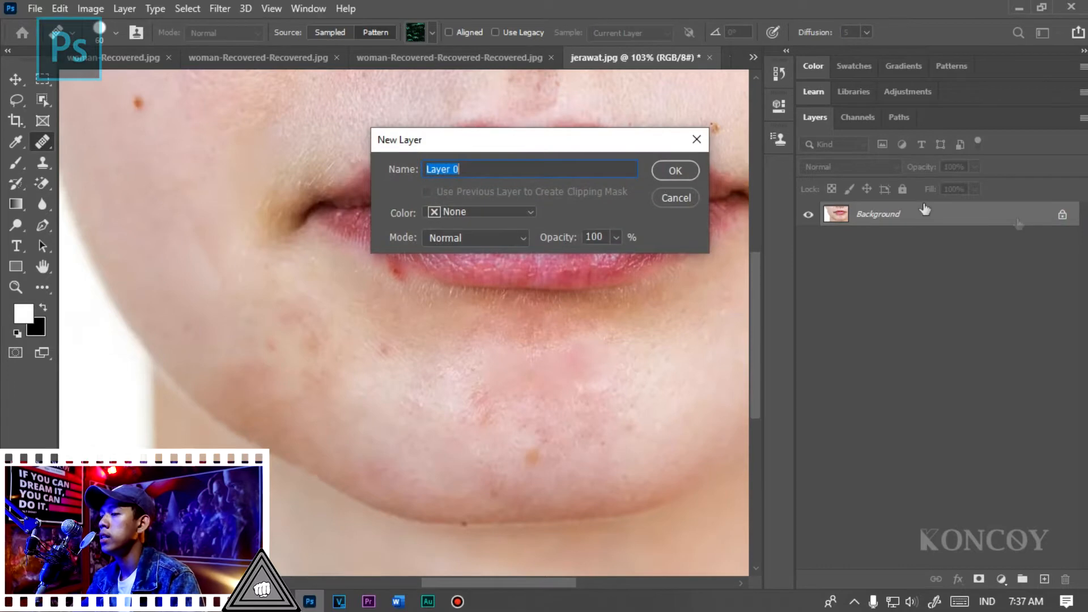
left_click(684, 173)
right_click(1004, 217)
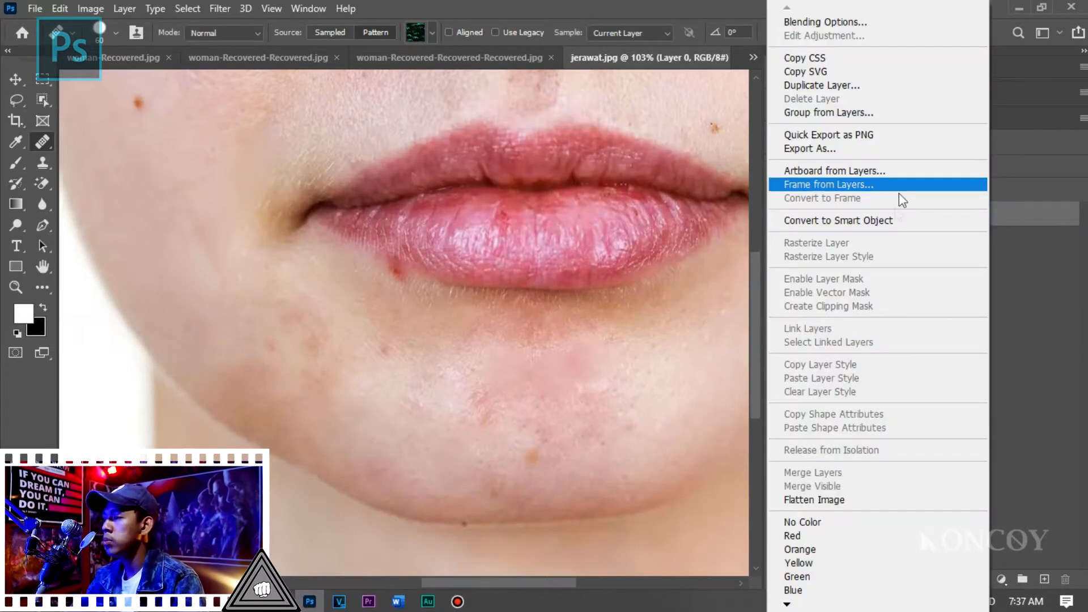
left_click(825, 223)
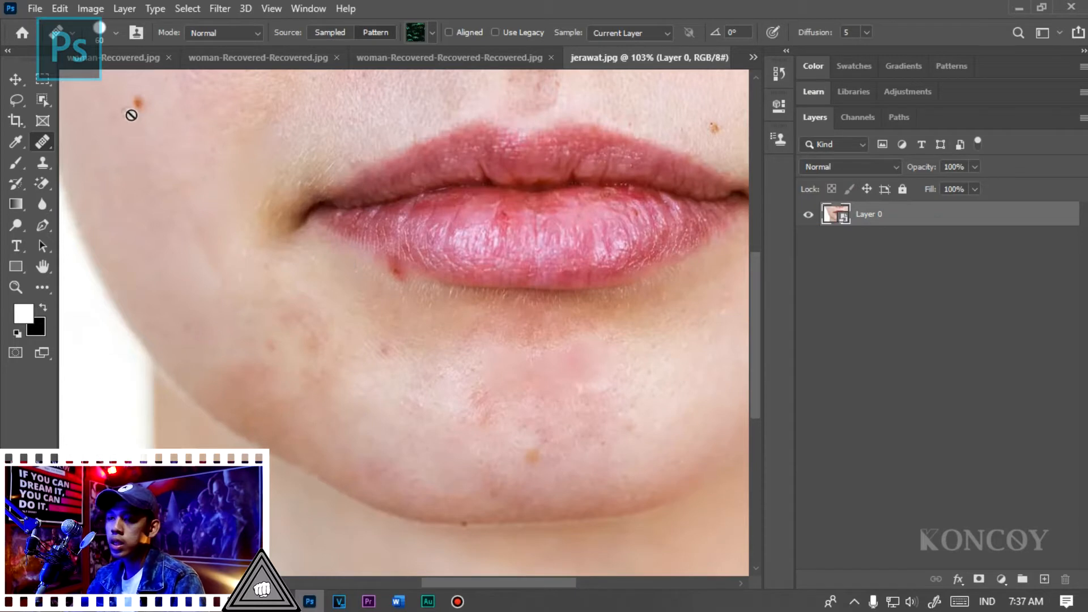
Try to heal the brown cheek spot on the smart object, and rasterize Layer 0
left_click(142, 107)
left_click(565, 244)
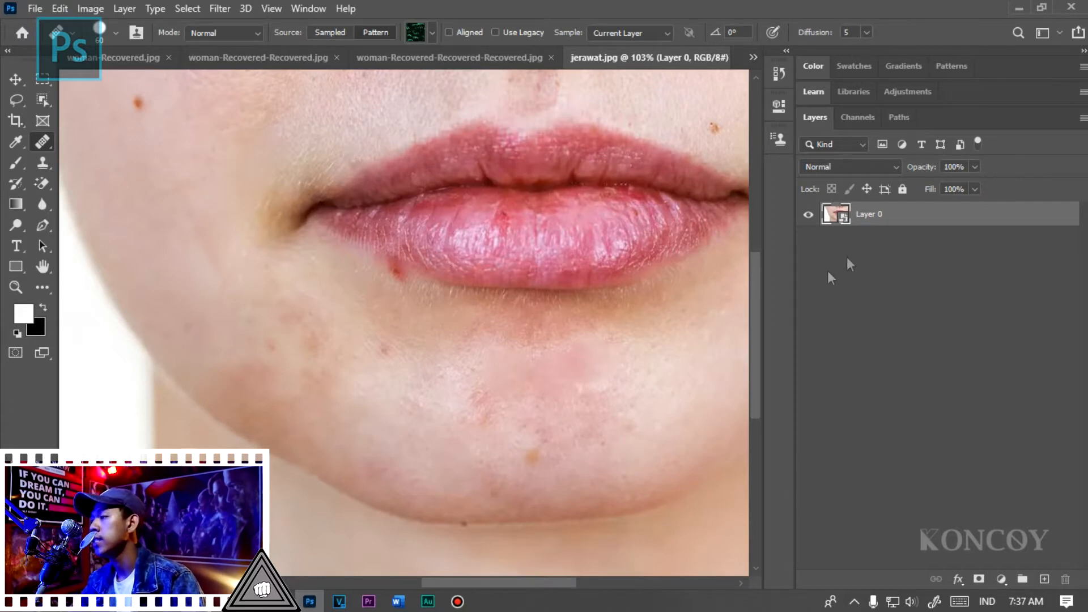
right_click(894, 218)
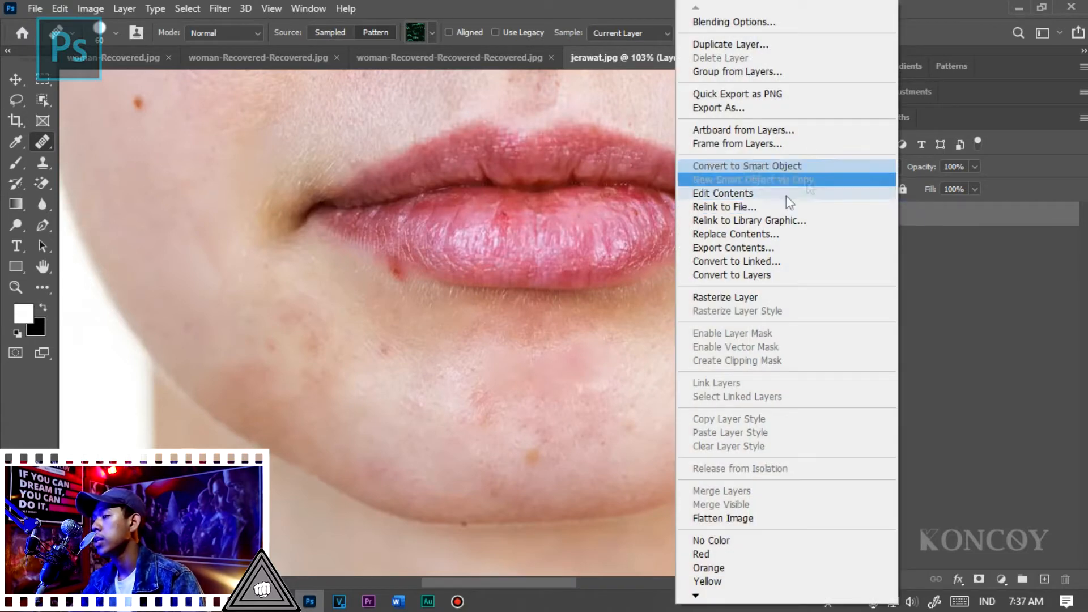
left_click(757, 297)
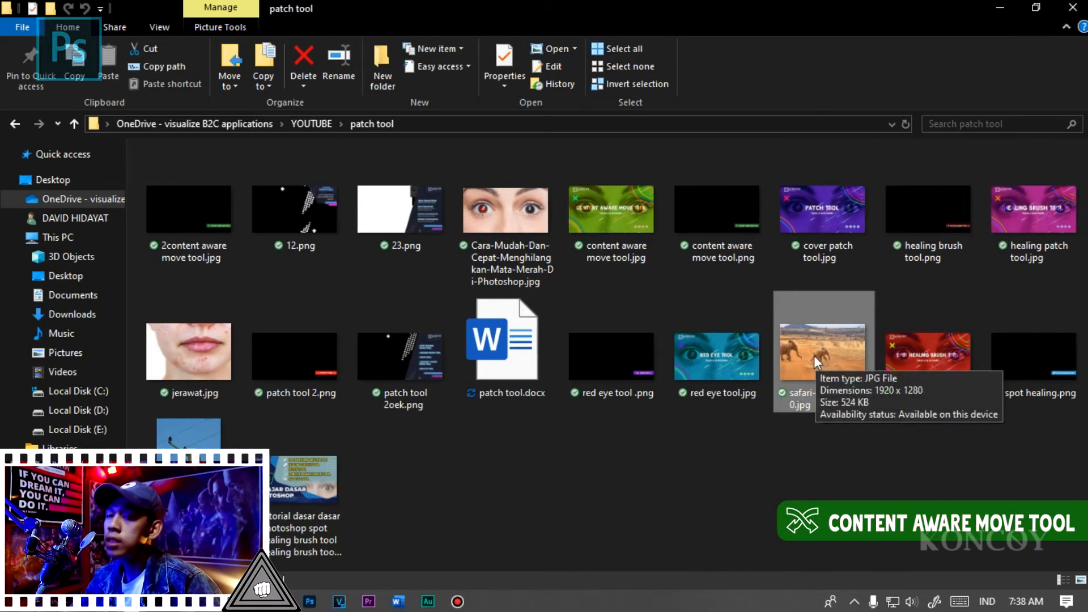
Open safari-4043090_1920.jpg in Photoshop and set the Content-Aware Move tool to Move mode
left_click_drag(807, 359, 126, 387)
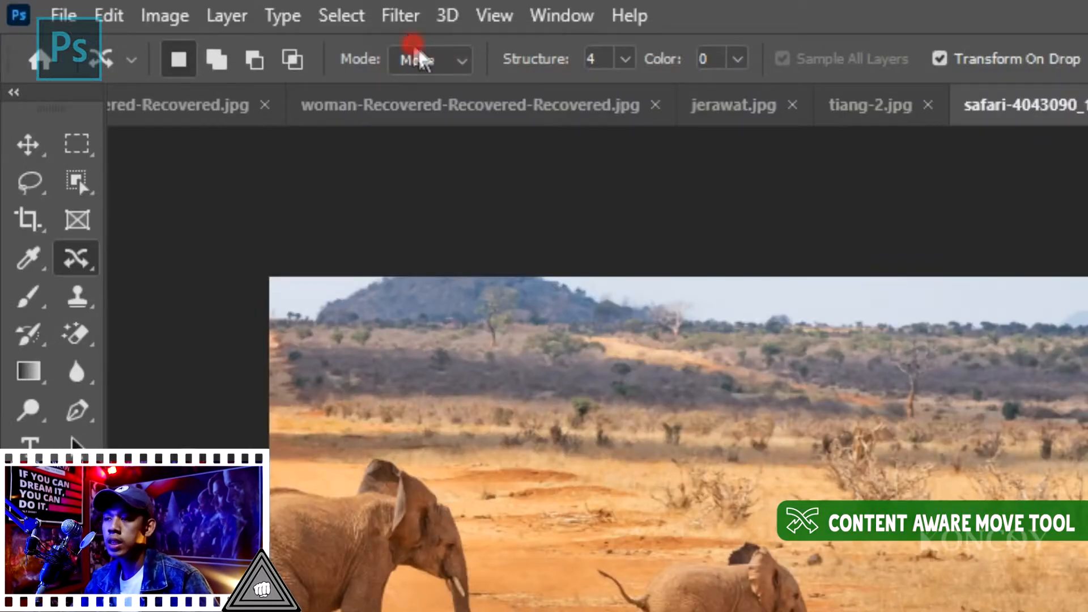
left_click(235, 32)
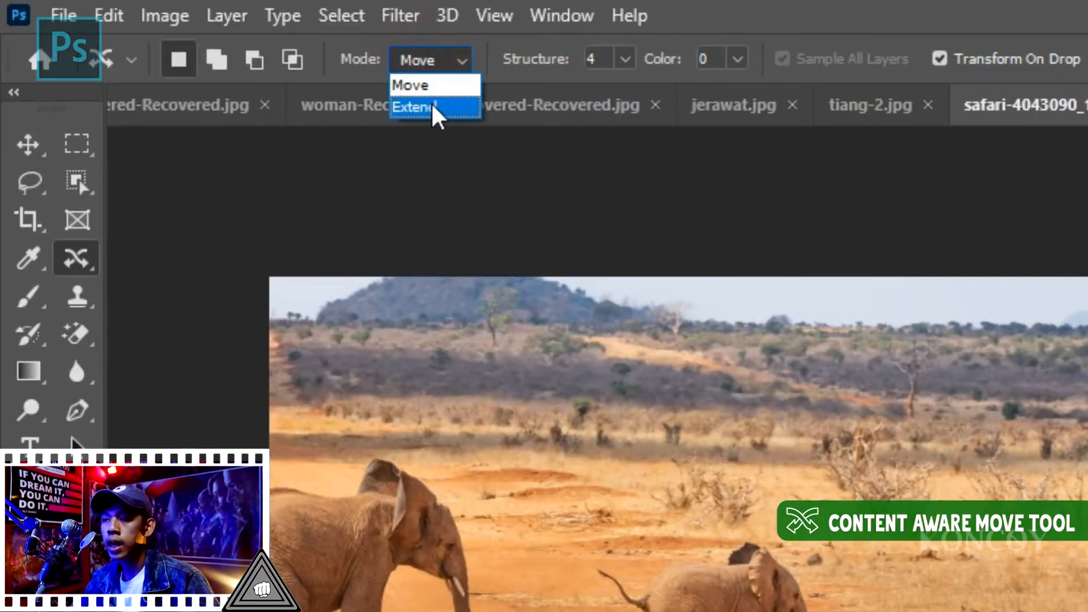
left_click(417, 88)
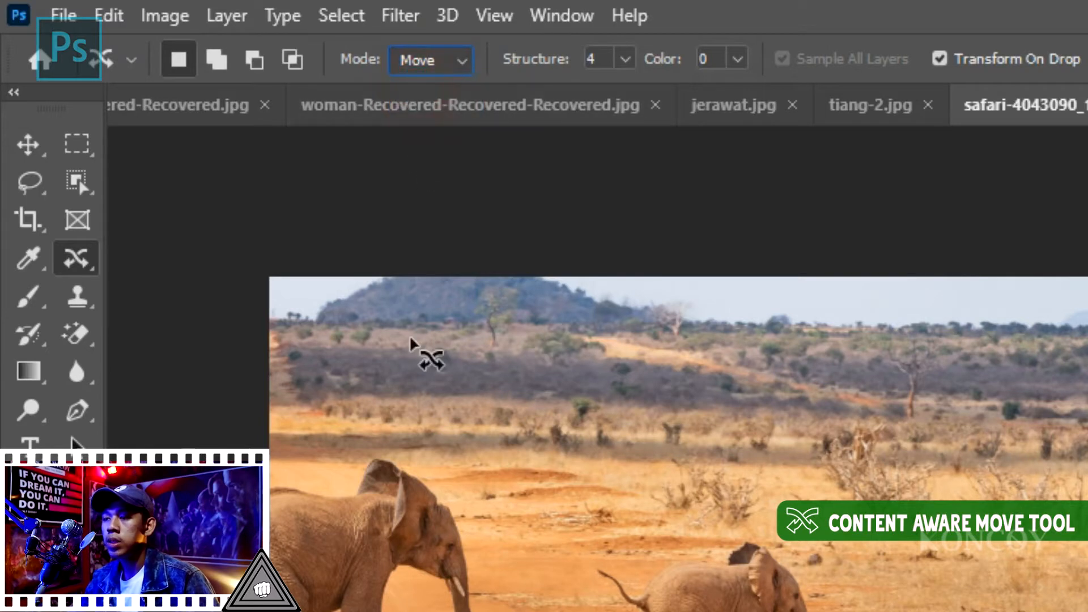
left_click(428, 64)
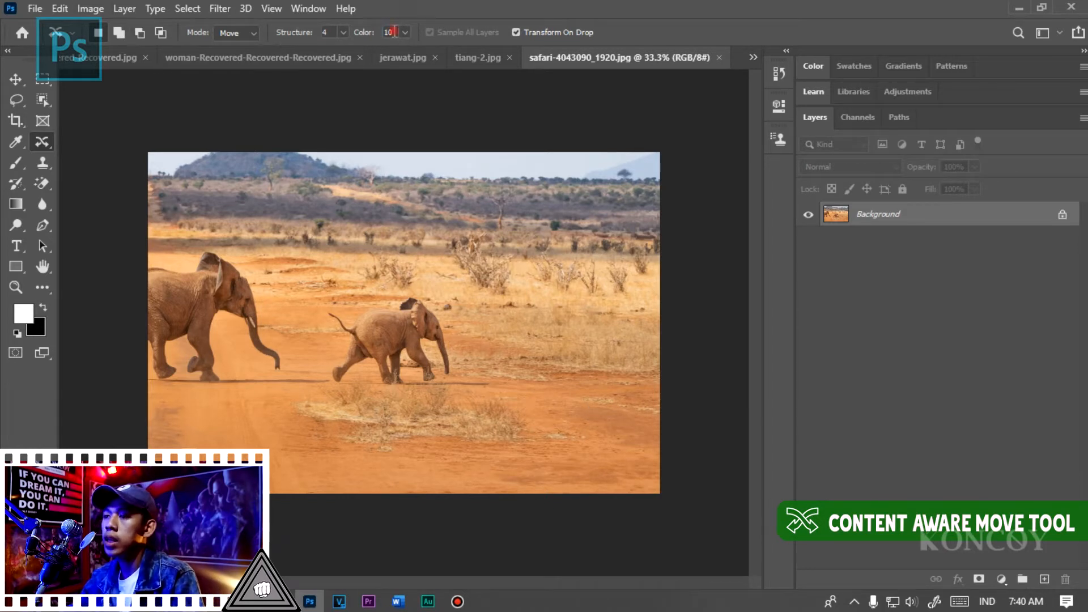
Outline the small elephant loosely and move it to the lower-right foreground with Color set to 1, clearing the selection
type("1")
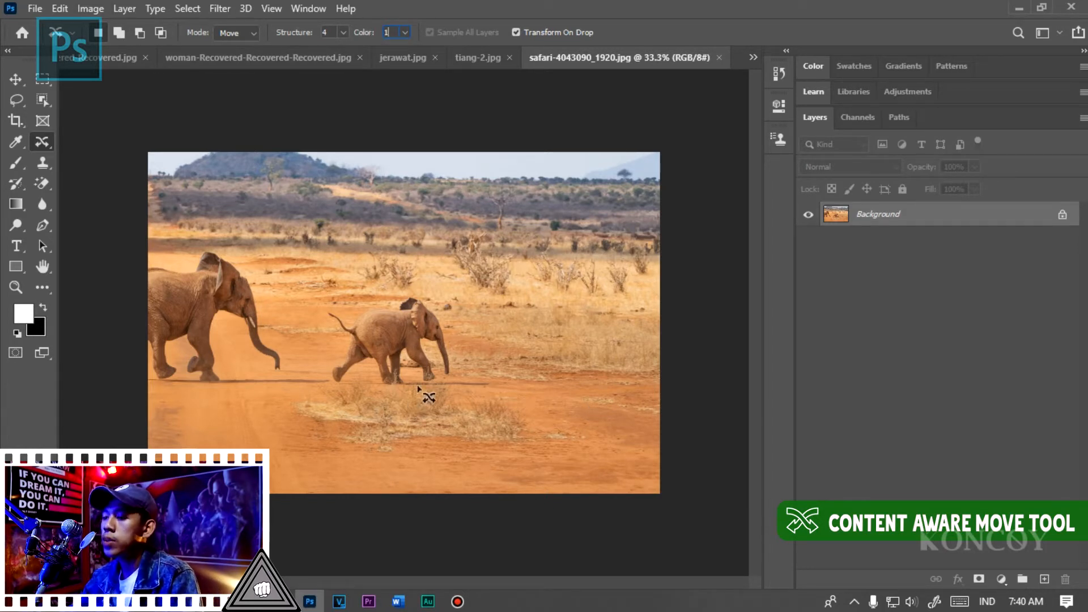
left_click_drag(412, 376, 384, 395)
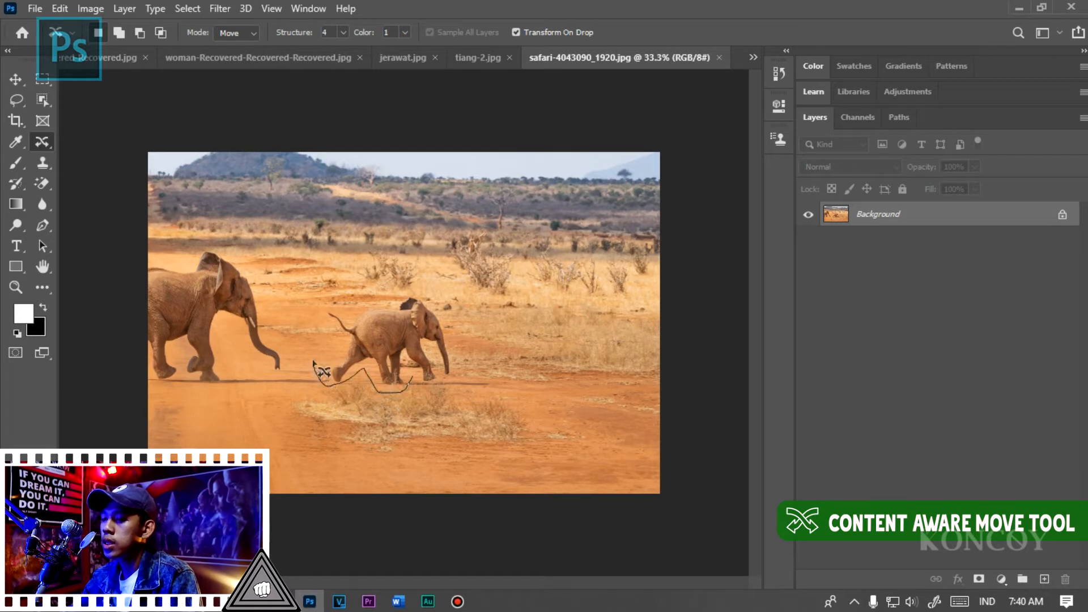
mouse_move(344, 343)
left_mouse_down()
mouse_move(357, 315)
mouse_move(442, 294)
mouse_move(462, 375)
mouse_move(430, 389)
mouse_move(476, 372)
mouse_move(569, 426)
left_mouse_up()
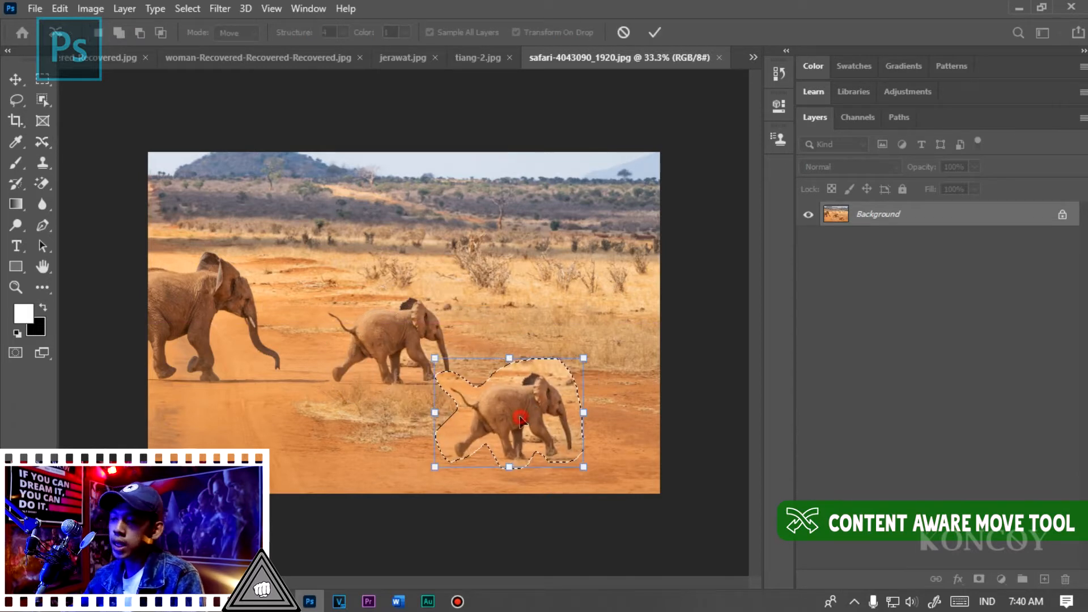
key("Return")
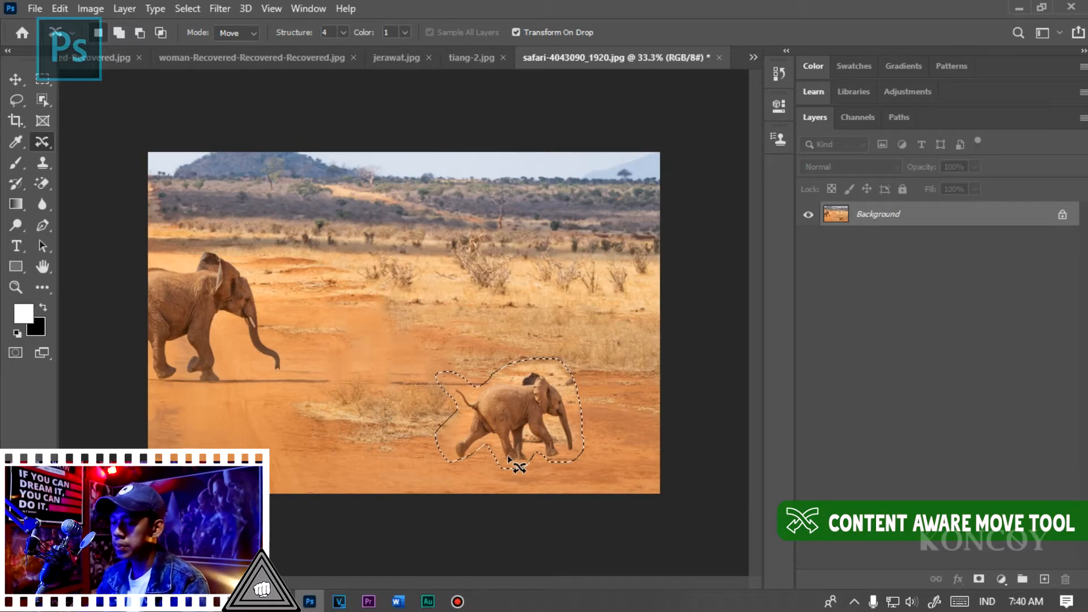
key("ctrl+d")
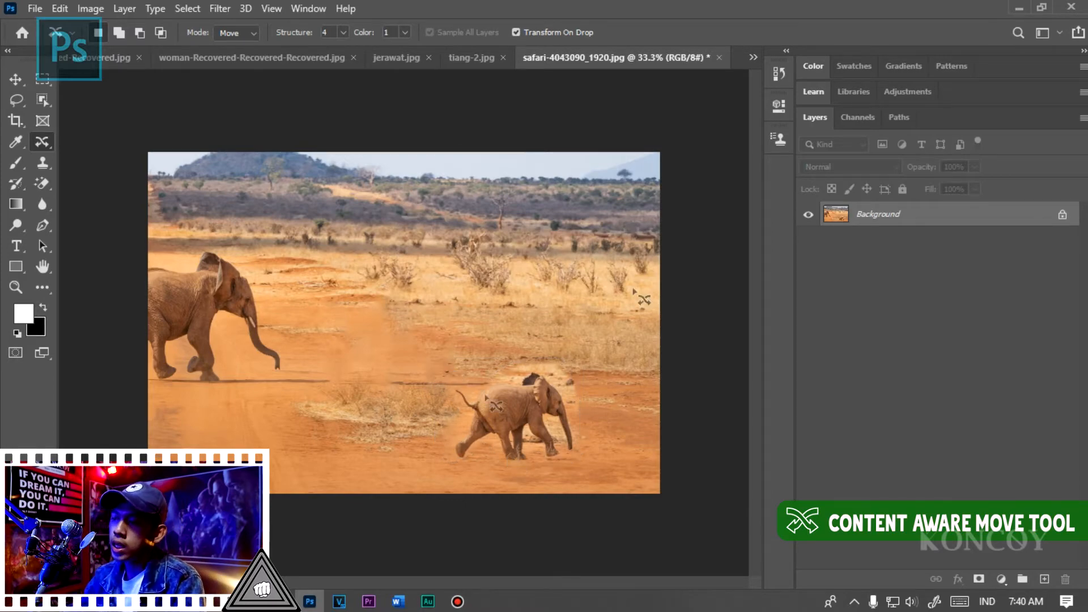
scroll(643, 389, "up", 5)
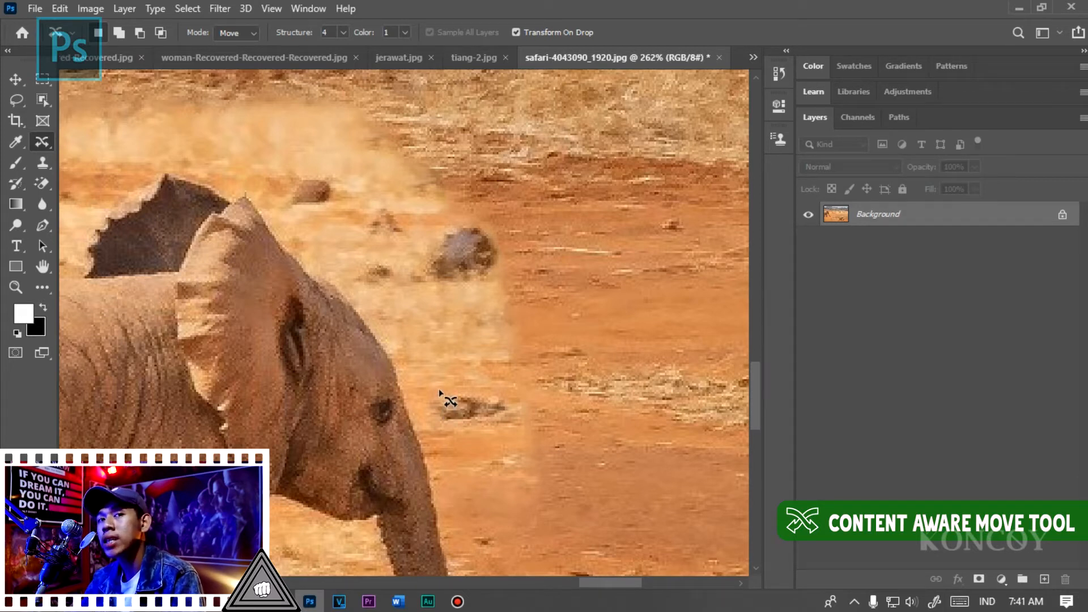
Undo the small elephant's move, going back to its outline at the original spot
key("ctrl+alt+z")
scroll(429, 291, "down", 6)
key("ctrl+alt+z")
scroll(428, 292, "down", 4)
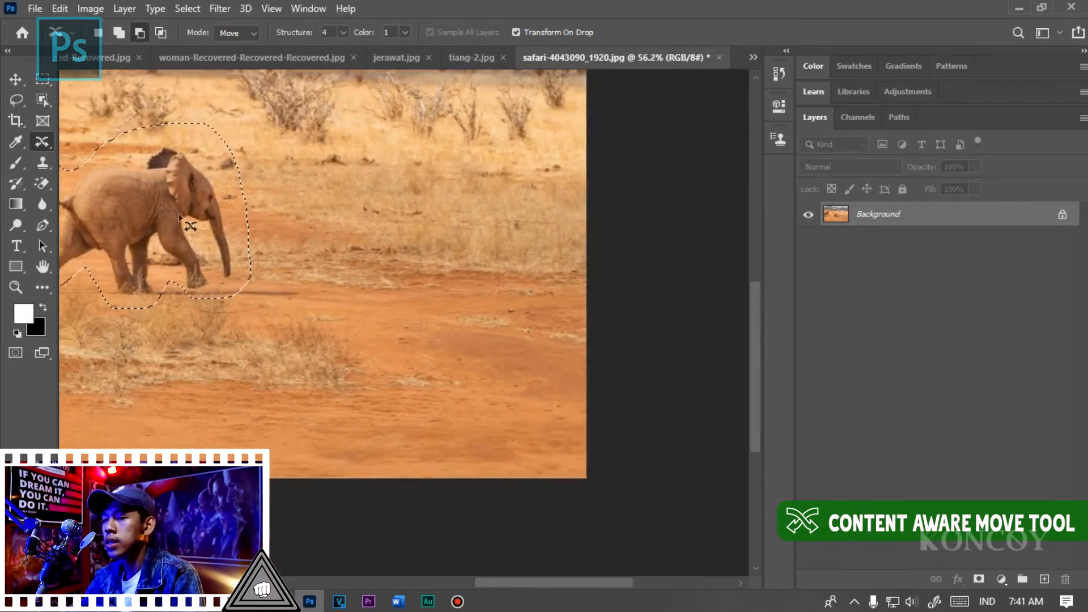
scroll(176, 180, "up", 3)
Set Color to 10, move the outlined small elephant toward the photo's right side, and deselect it
left_click(371, 34)
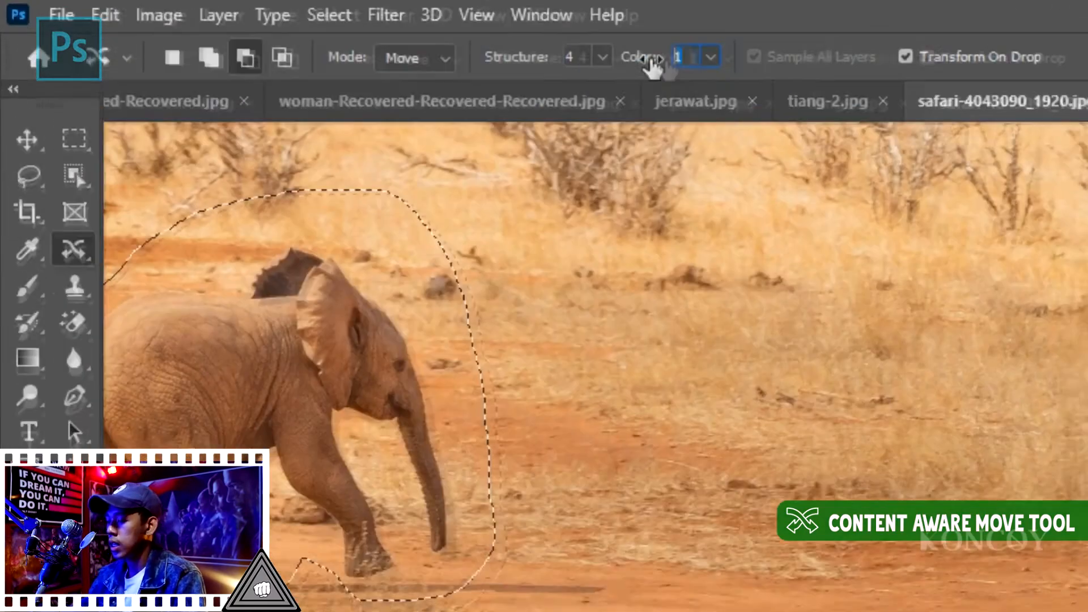
type("10")
key("Return")
left_click_drag(390, 400, 1024, 544)
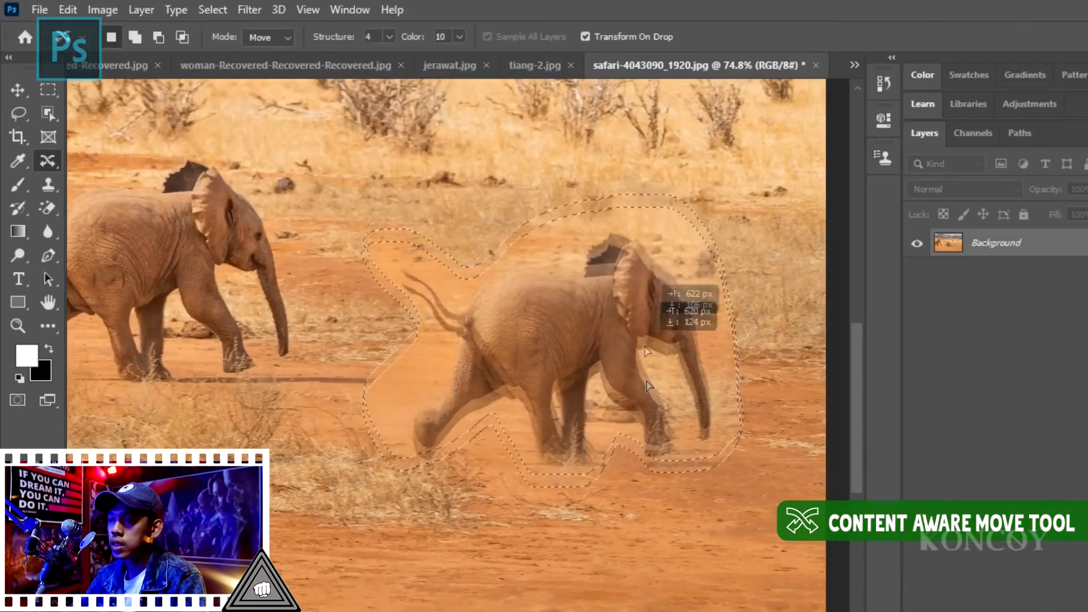
left_click_drag(646, 351, 709, 311)
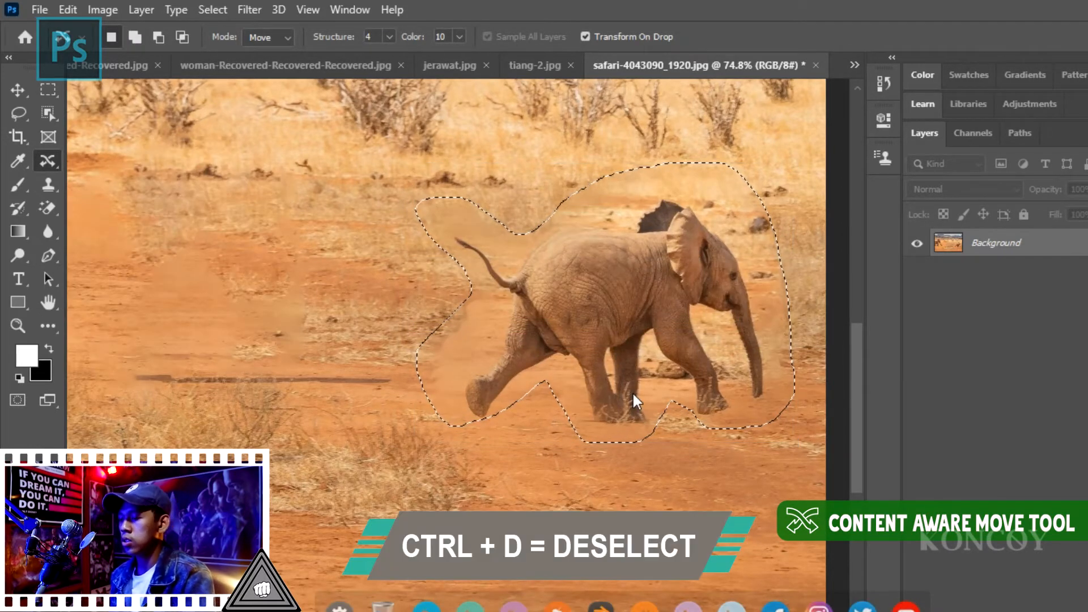
key("ctrl+d")
Examine up close how the moved elephant's edges and its former spot blend with the surrounding ground
scroll(590, 219, "down", 1)
scroll(623, 255, "up", 5)
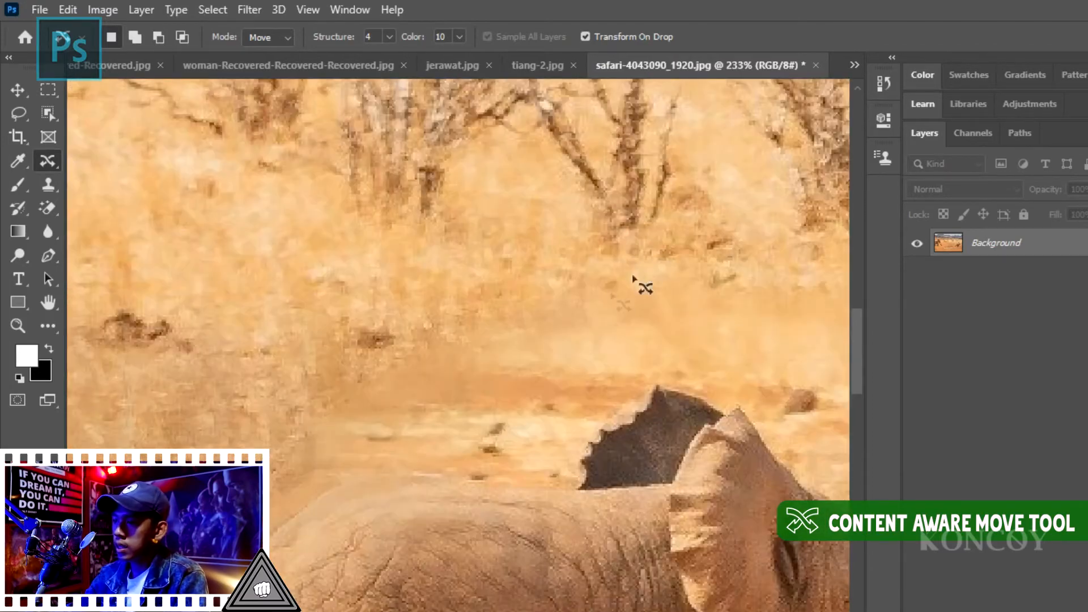
scroll(519, 325, "down", 3)
scroll(397, 414, "up", 4)
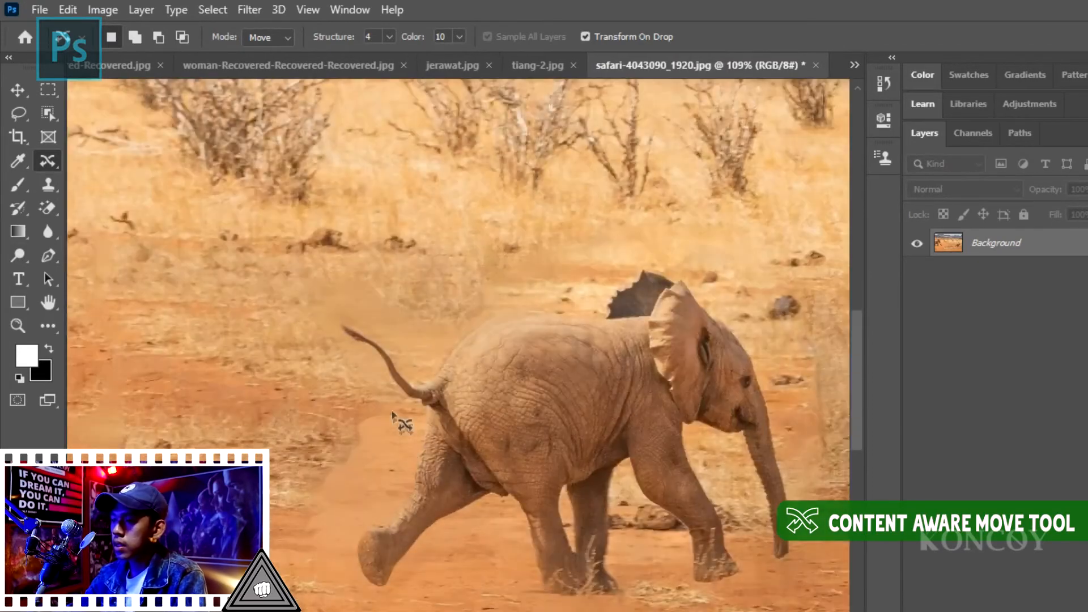
scroll(344, 481, "down", 3)
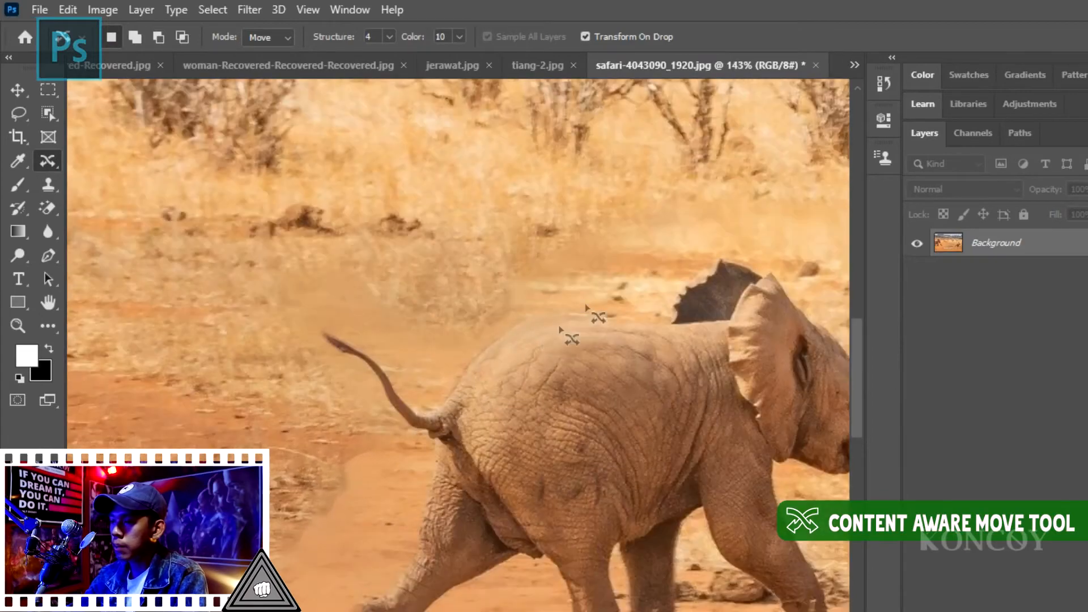
scroll(606, 289, "up", 4)
scroll(397, 264, "down", 5)
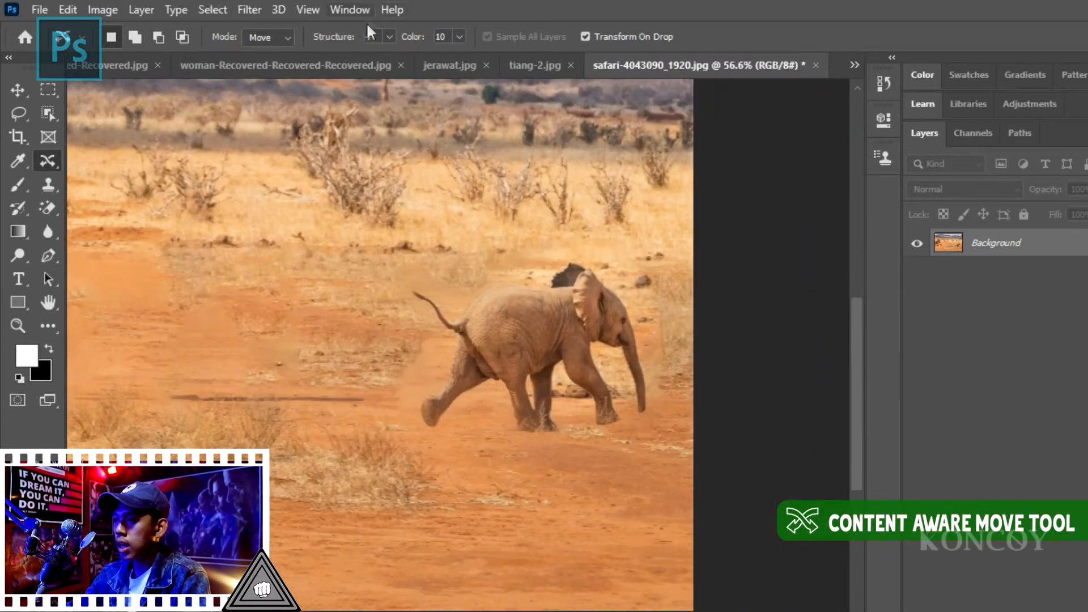
Set the Content-Aware Move tool to Structure 7 and Extend mode, clearing the small elephant's selection
left_click_drag(341, 41, 401, 48)
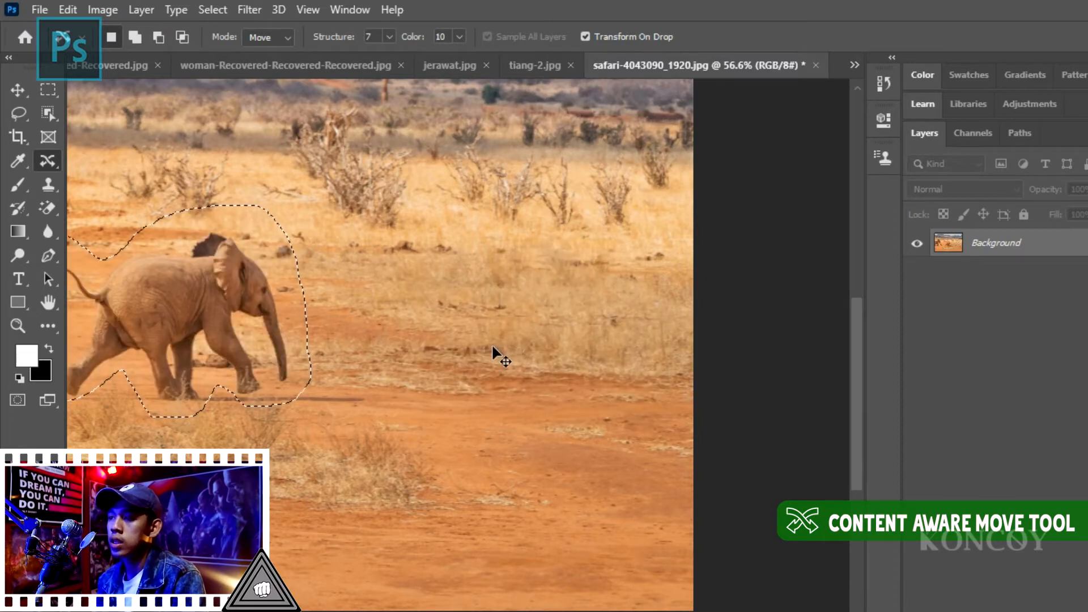
key("ctrl+d")
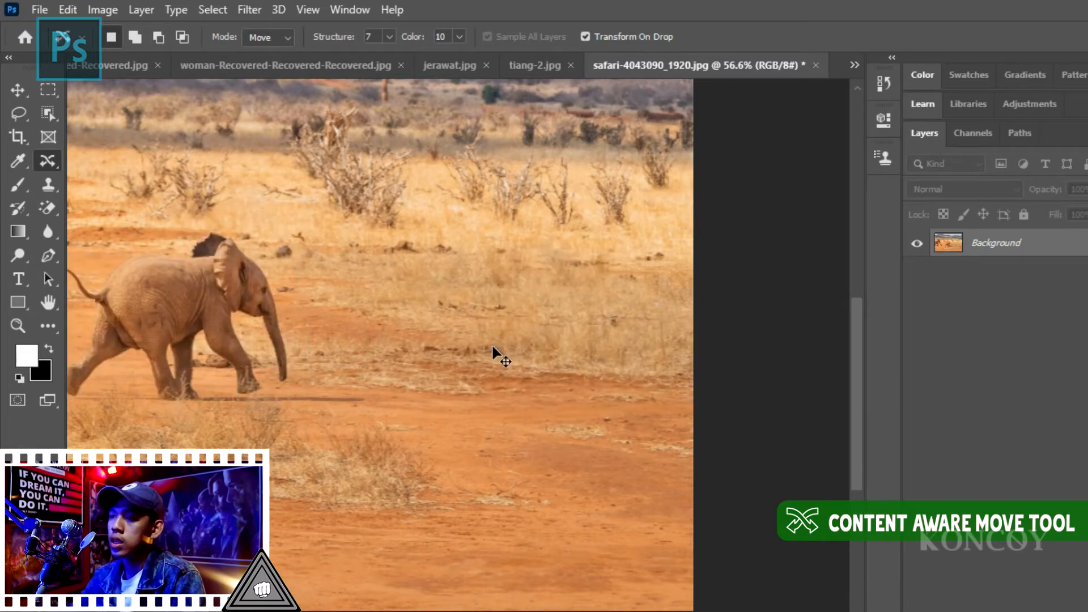
left_click(252, 35)
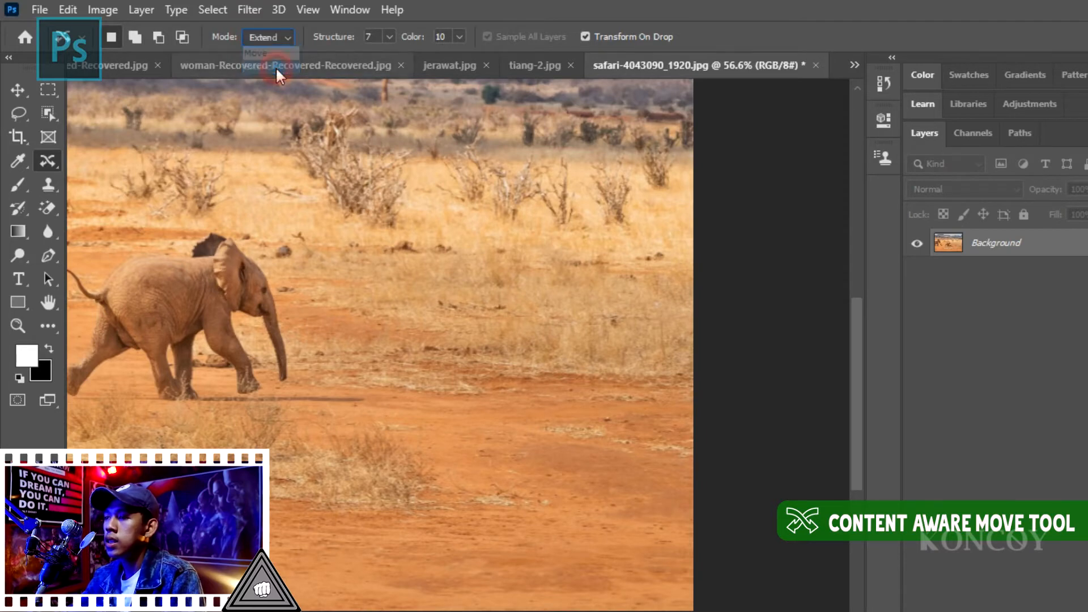
left_click(276, 66)
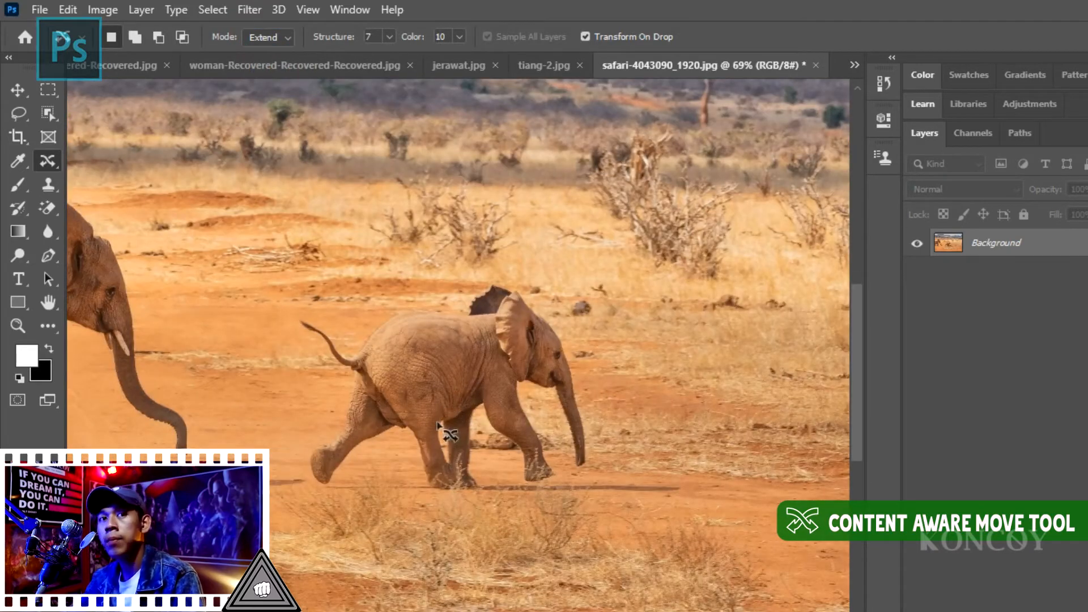
Outline the small elephant loosely, duplicate it into the lower-right foreground using Extend mode, and deselect it
mouse_move(390, 445)
left_mouse_down()
mouse_move(339, 493)
mouse_move(307, 495)
mouse_move(304, 435)
mouse_move(334, 394)
mouse_move(286, 299)
mouse_move(349, 325)
mouse_move(452, 303)
mouse_move(478, 277)
mouse_move(522, 274)
mouse_move(596, 330)
mouse_move(627, 430)
mouse_move(623, 485)
mouse_move(573, 473)
mouse_move(551, 498)
mouse_move(501, 492)
mouse_move(456, 516)
mouse_move(412, 500)
mouse_move(392, 446)
left_mouse_up()
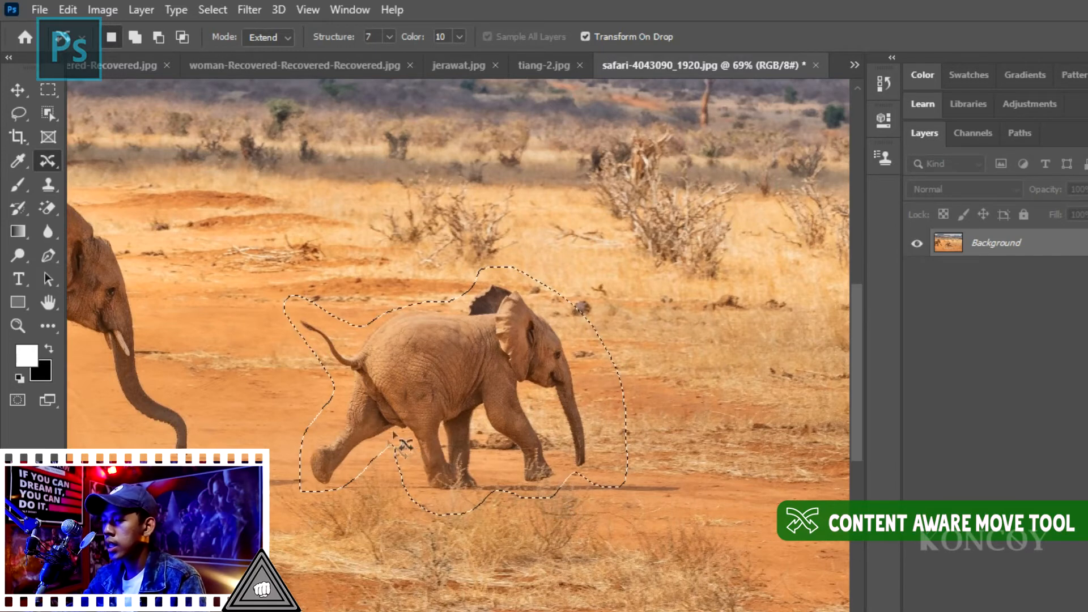
scroll(395, 387, "down", 2)
left_click_drag(417, 359, 653, 497)
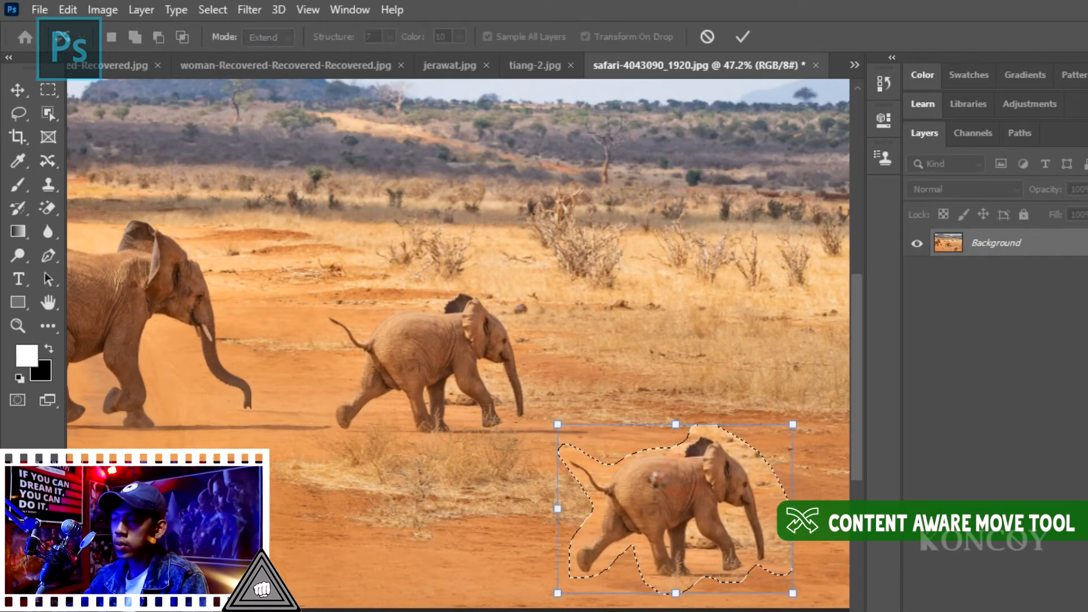
key("Return")
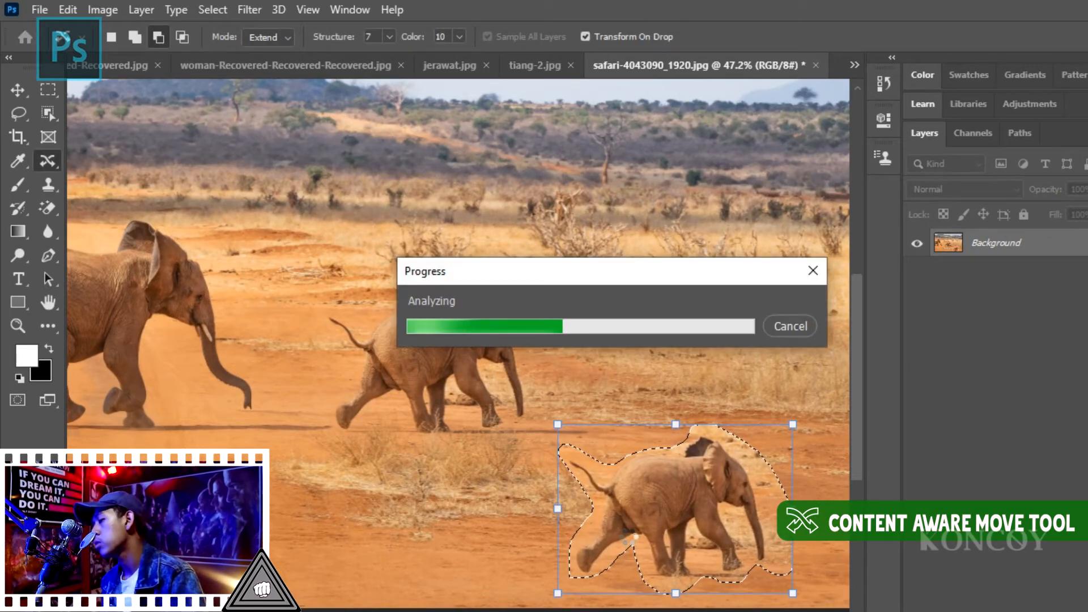
key("ctrl+d")
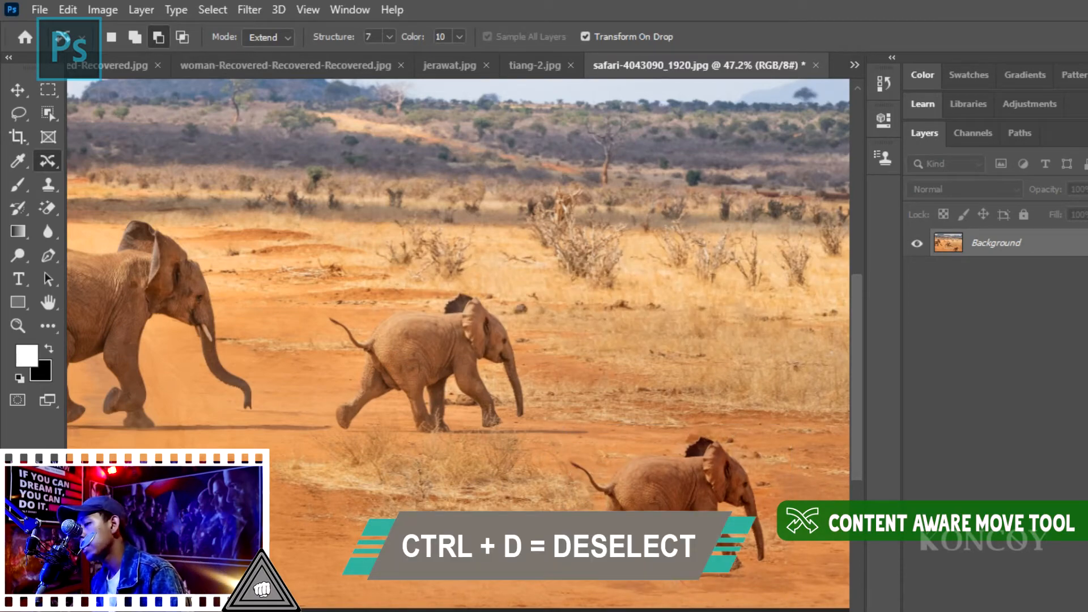
Examine up close how the duplicated elephant blends with the foreground beside the original
scroll(632, 524, "up", 5)
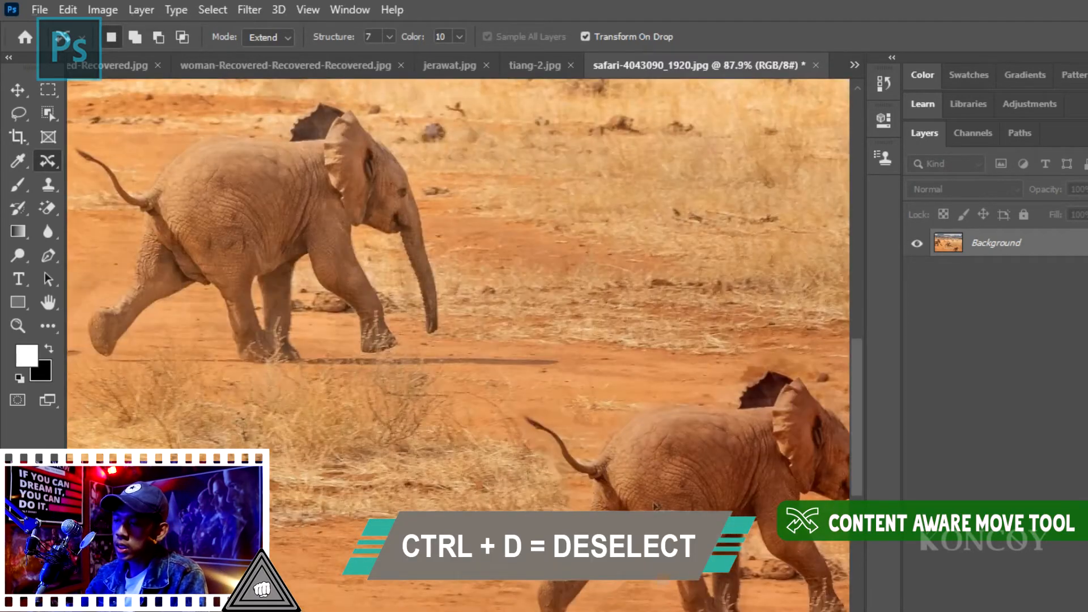
scroll(371, 372, "down", 3)
scroll(223, 170, "up", 3)
scroll(453, 340, "down", 3)
scroll(651, 491, "up", 4)
scroll(643, 488, "down", 4)
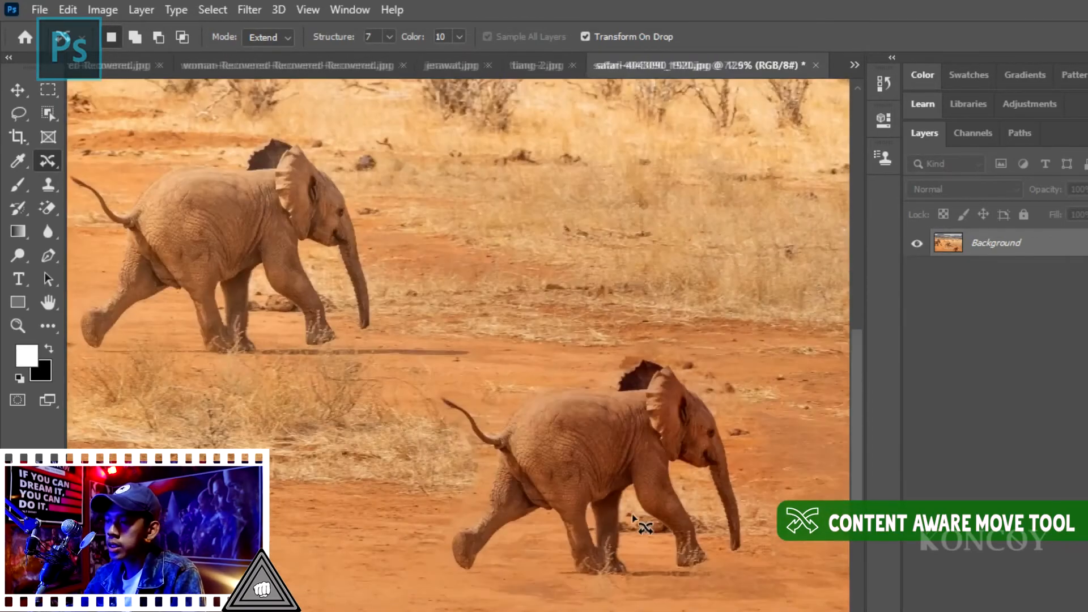
Undo the deselection and the elephant's full-size duplicate, restoring the outline around the original small elephant
scroll(616, 547, "up", 1)
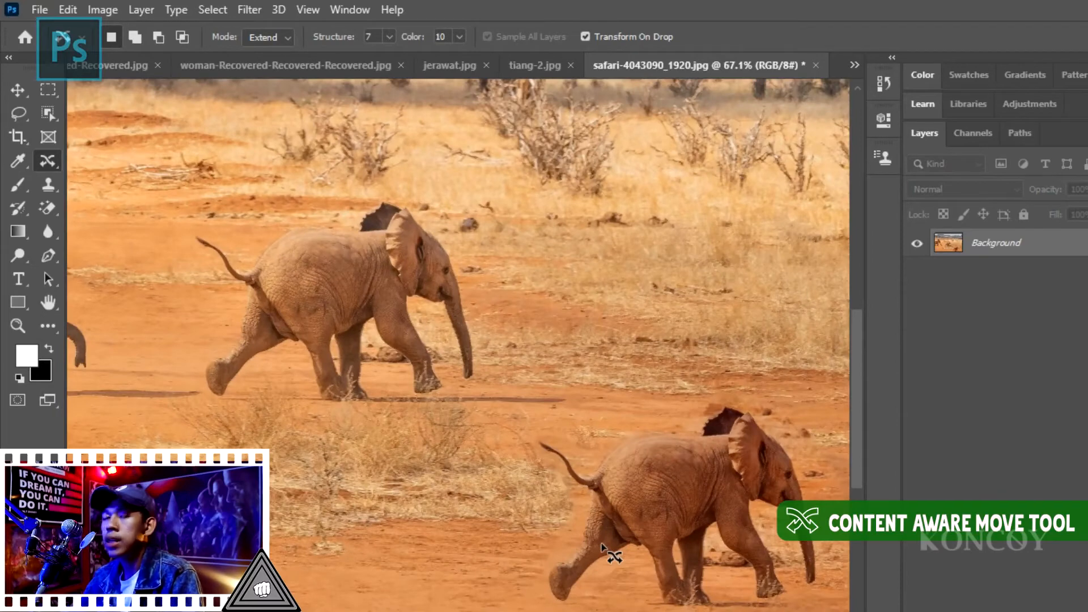
key("ctrl+z")
key("ctrl+z")
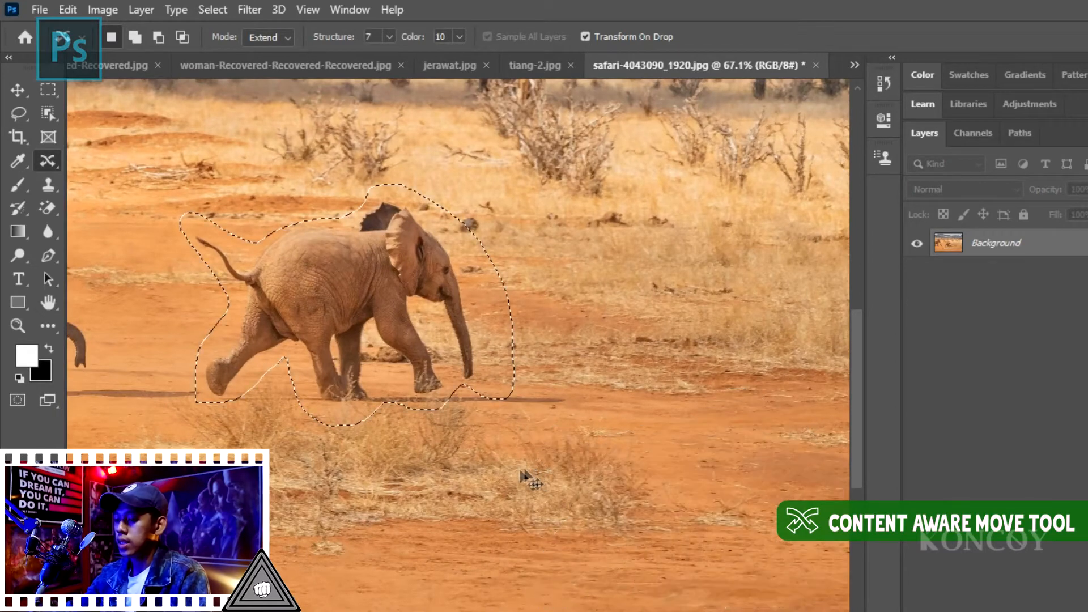
Duplicate the outlined small elephant into the lower-right foreground at a reduced size using Extend mode, and deselect it
left_click_drag(418, 293, 607, 399)
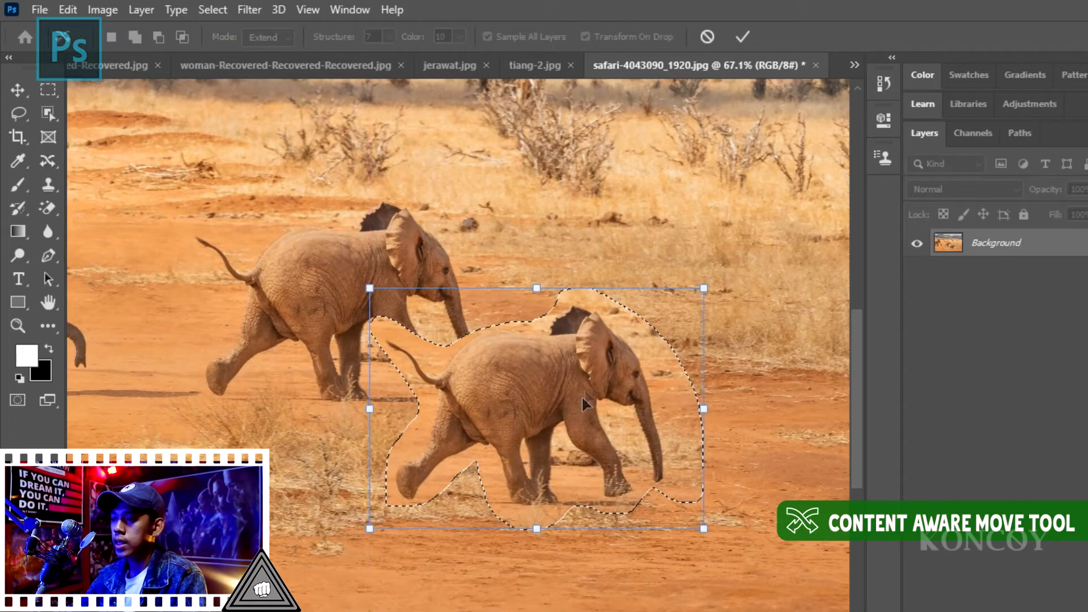
left_click_drag(701, 290, 652, 321)
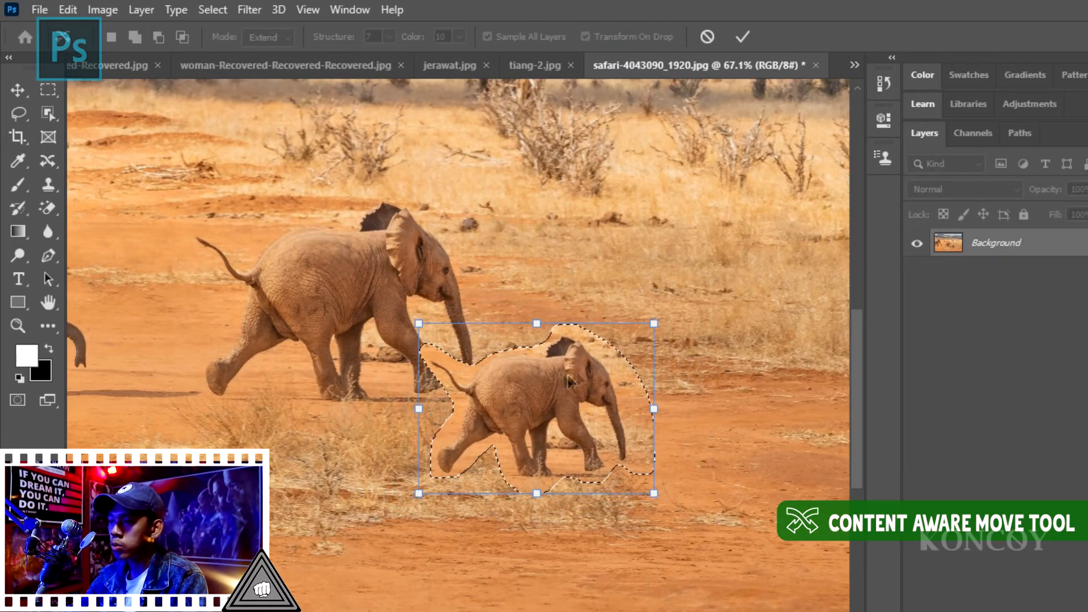
left_click_drag(561, 392, 708, 497)
double_click(711, 484)
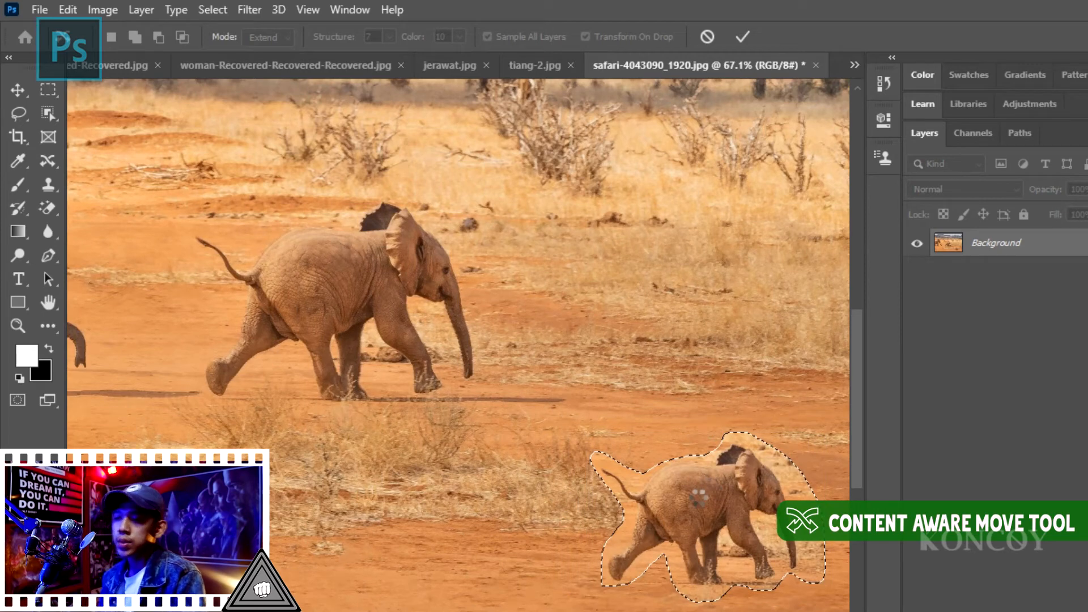
key("ctrl+d")
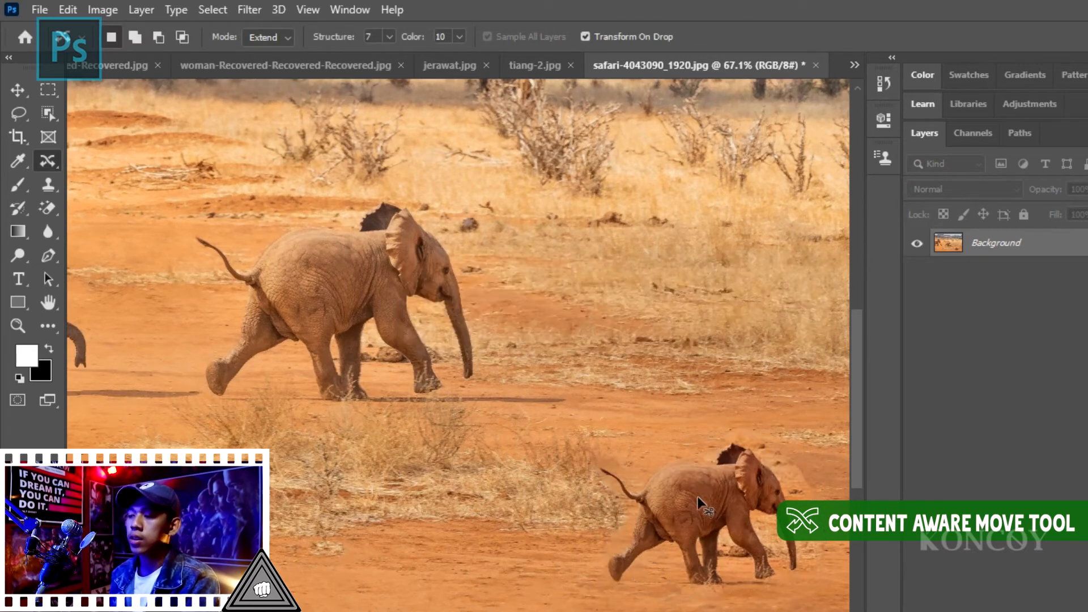
scroll(493, 401, "down", 2)
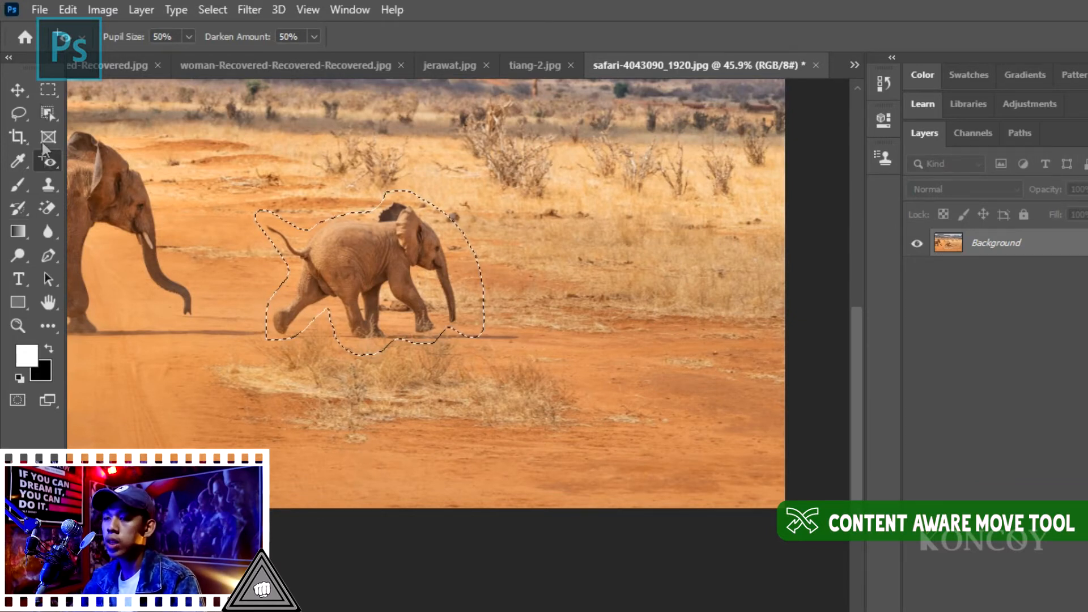
Switch to the Patch tool and set it to Destination, with the small elephant outlined
left_click(46, 161)
left_click(129, 195)
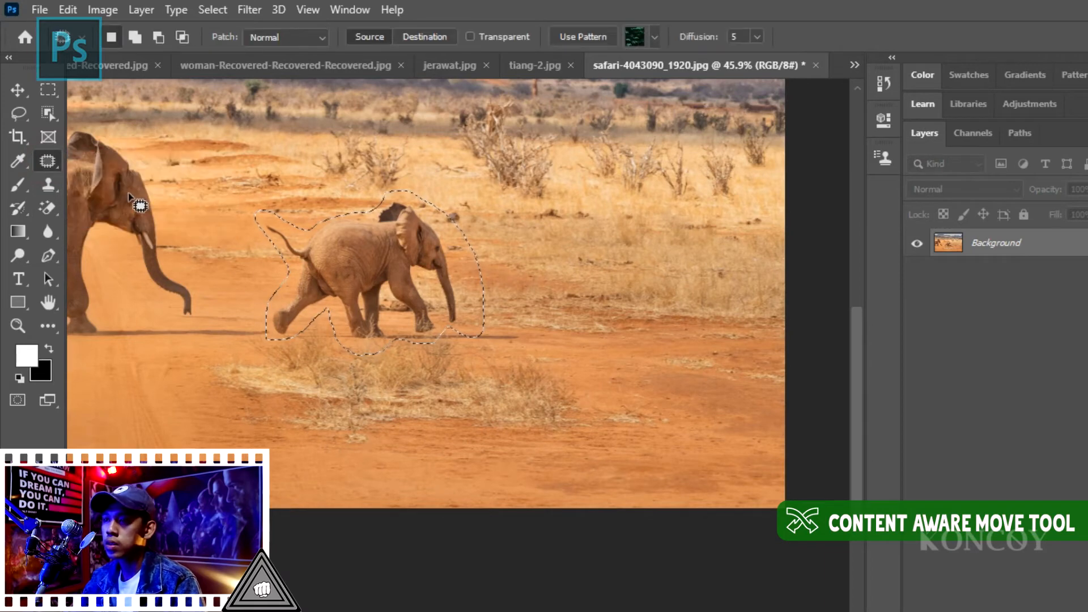
left_click(425, 36)
Patch a copy of the outlined elephant onto the ground ahead of and below the original, deselect, and inspect its edges
left_click_drag(368, 262, 574, 344)
key("ctrl+d")
scroll(574, 344, "up", 5)
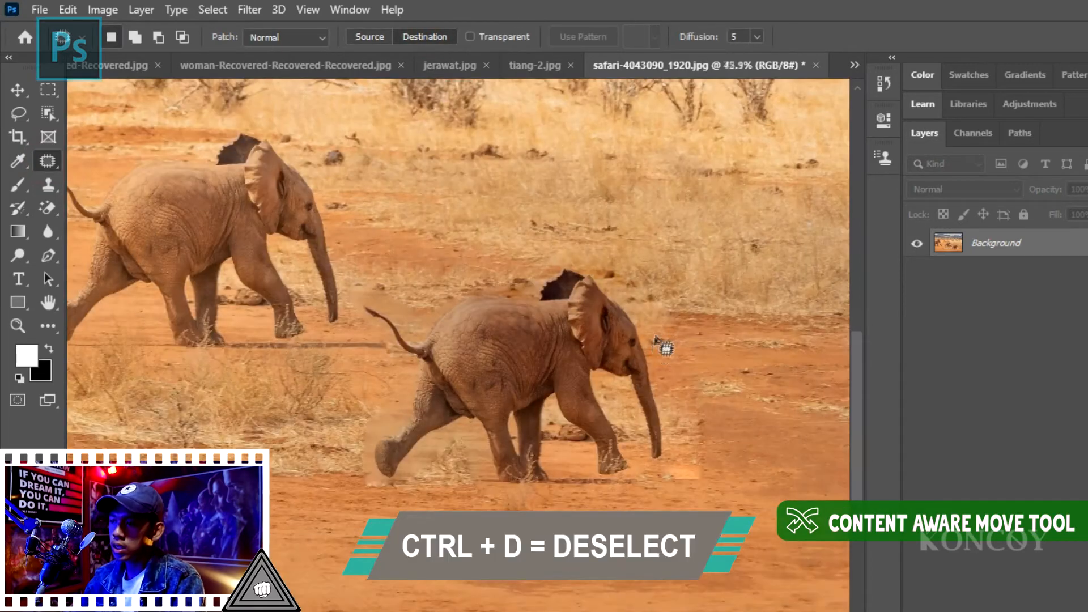
scroll(624, 355, "down", 2)
scroll(544, 381, "down", 3)
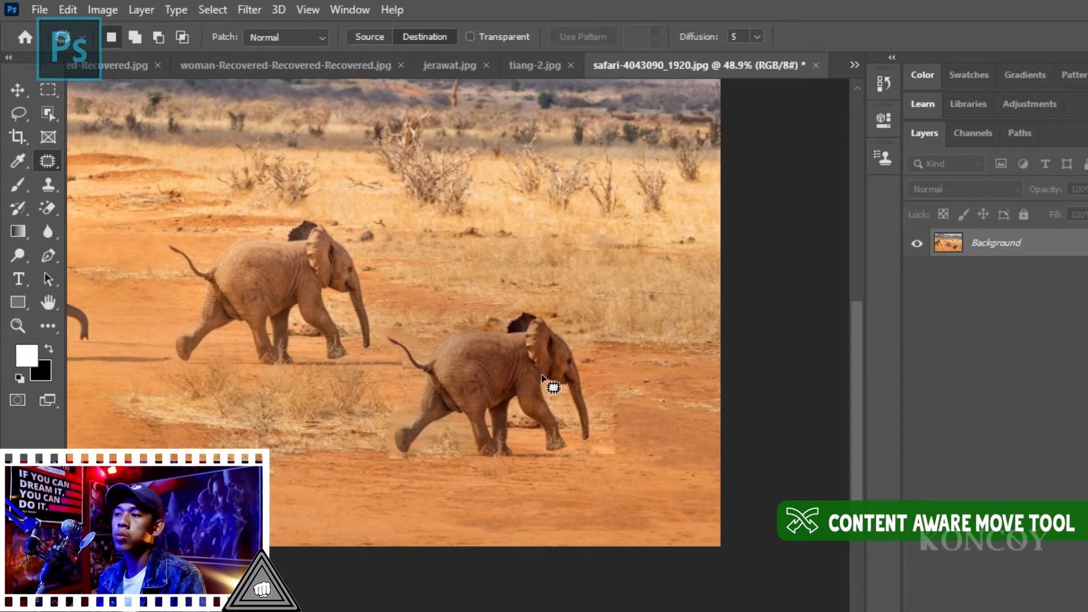
Undo the patched copy, try placing it slightly lower in the foreground, and undo that copy too
key("ctrl+z")
key("ctrl+z")
left_click_drag(328, 303, 513, 432)
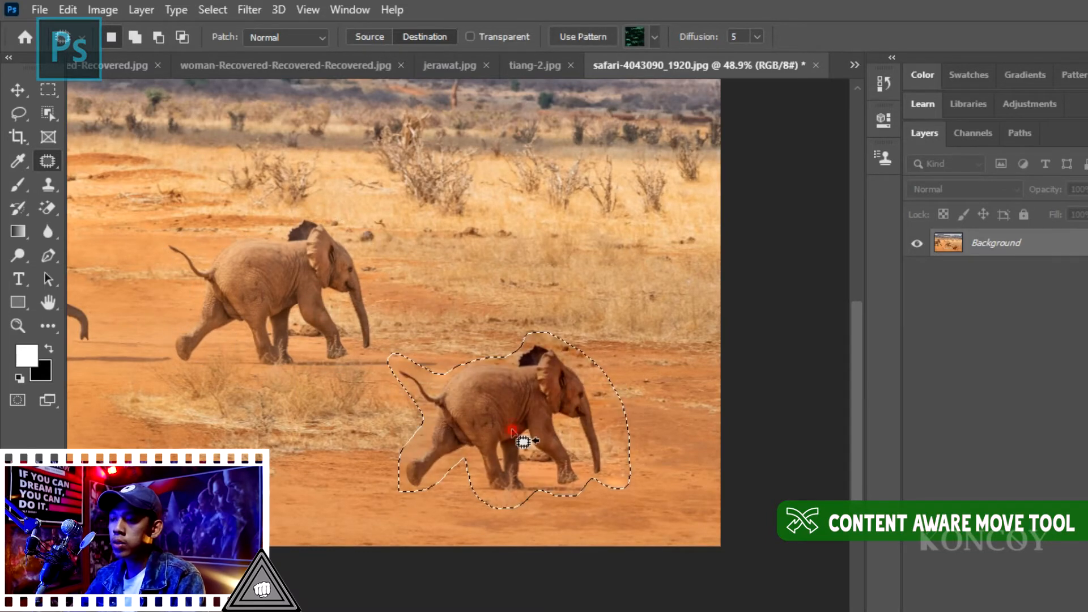
key("ctrl+z")
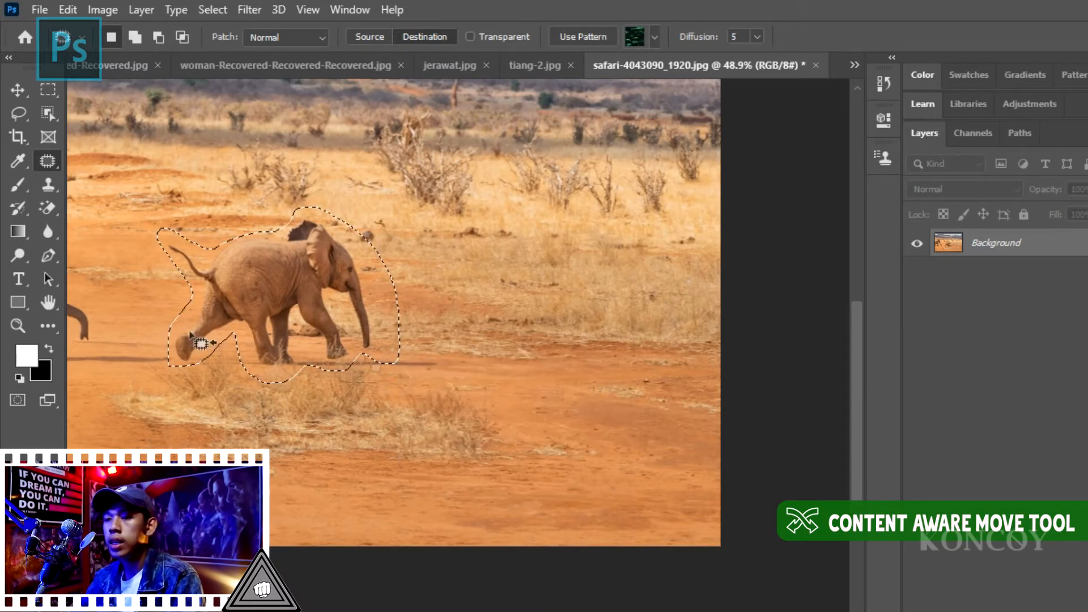
Scale the elephant copied with the Patch tool to 89.78% using Free Transform, apply it, and deselect
right_click(49, 158)
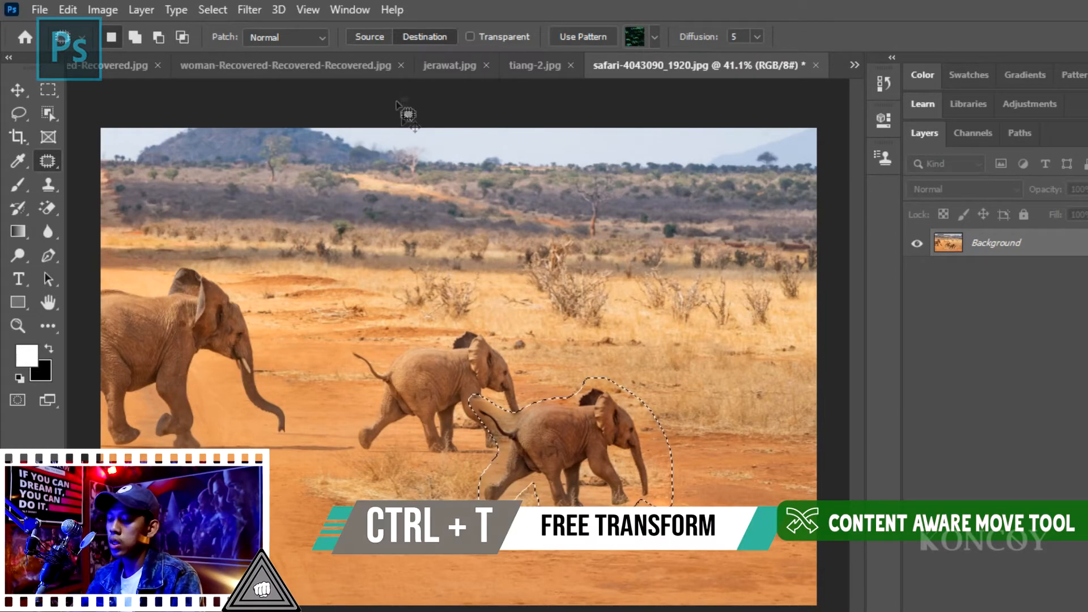
key("ctrl+t")
mouse_move(671, 379)
left_mouse_down()
mouse_move(640, 395)
mouse_move(661, 384)
left_mouse_up()
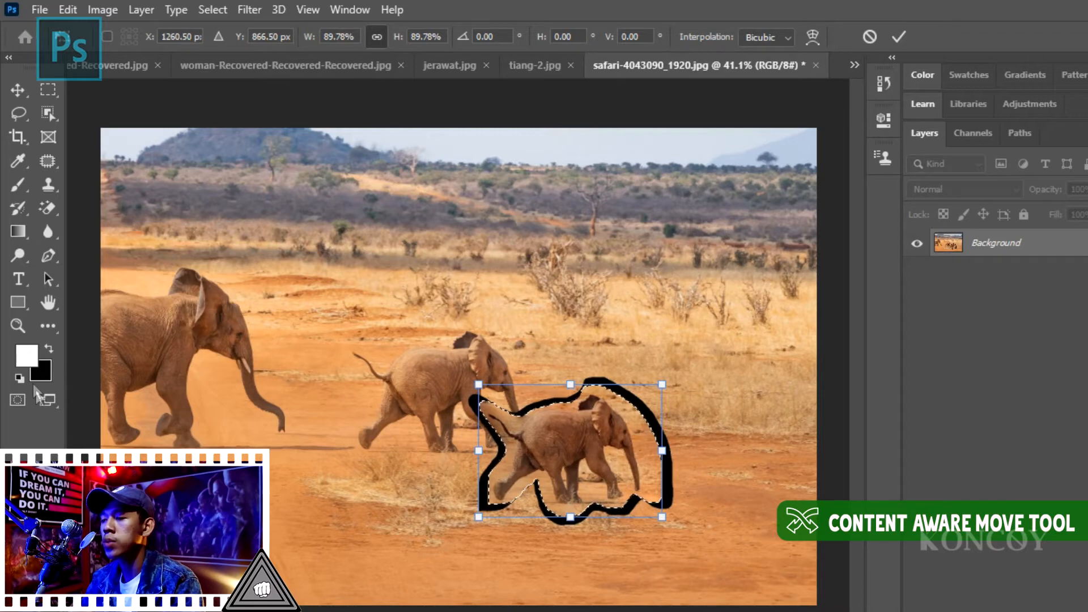
key("Return")
key("ctrl+d")
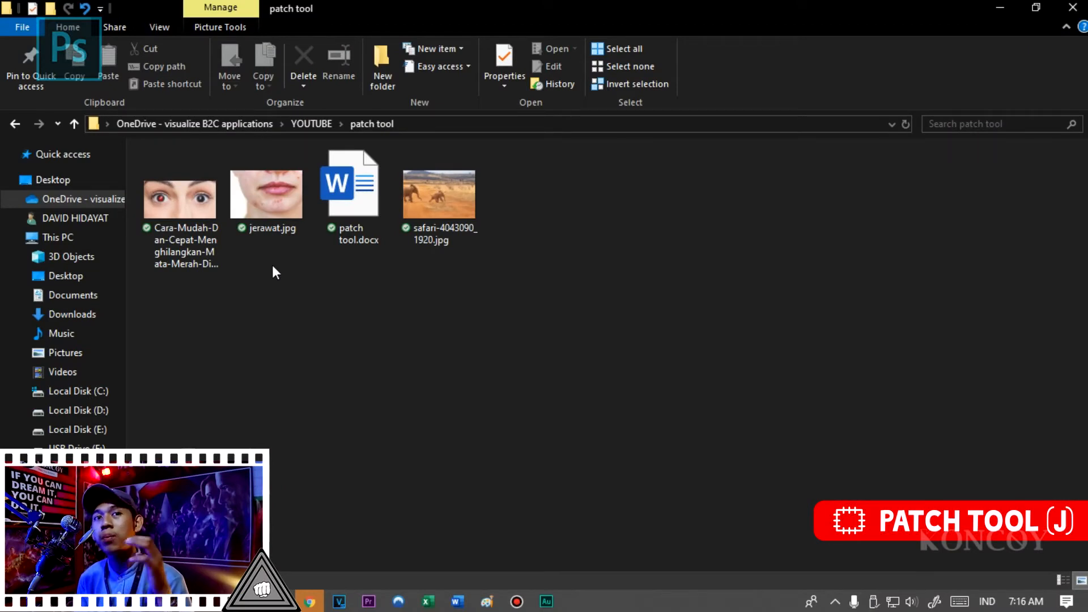
Open jerawat.jpg from the patch tool folder in Photoshop and activate the Patch tool
left_click(273, 205)
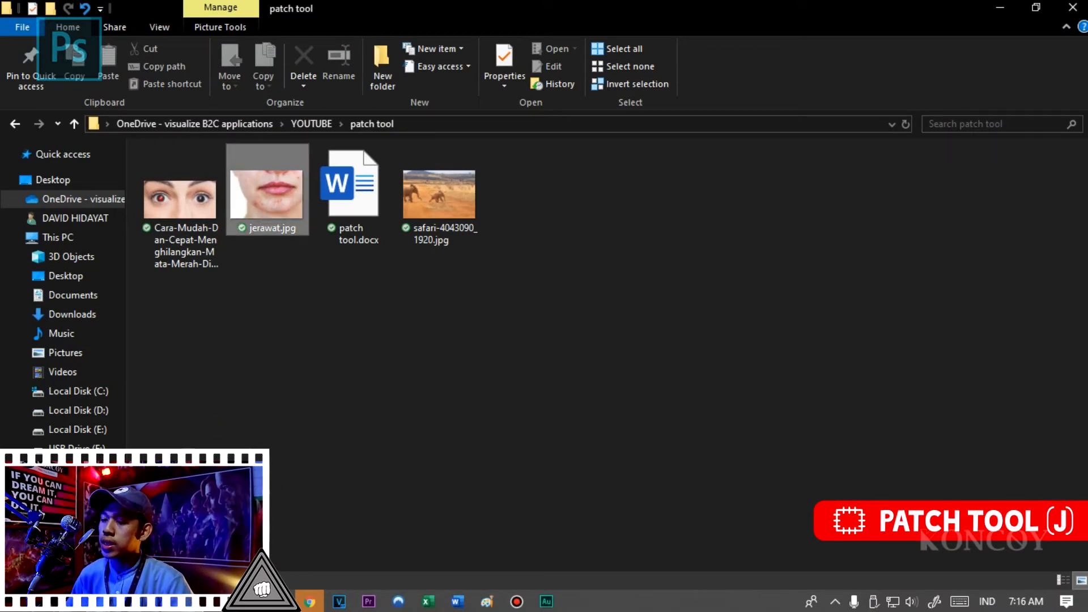
left_click_drag(269, 192, 310, 599)
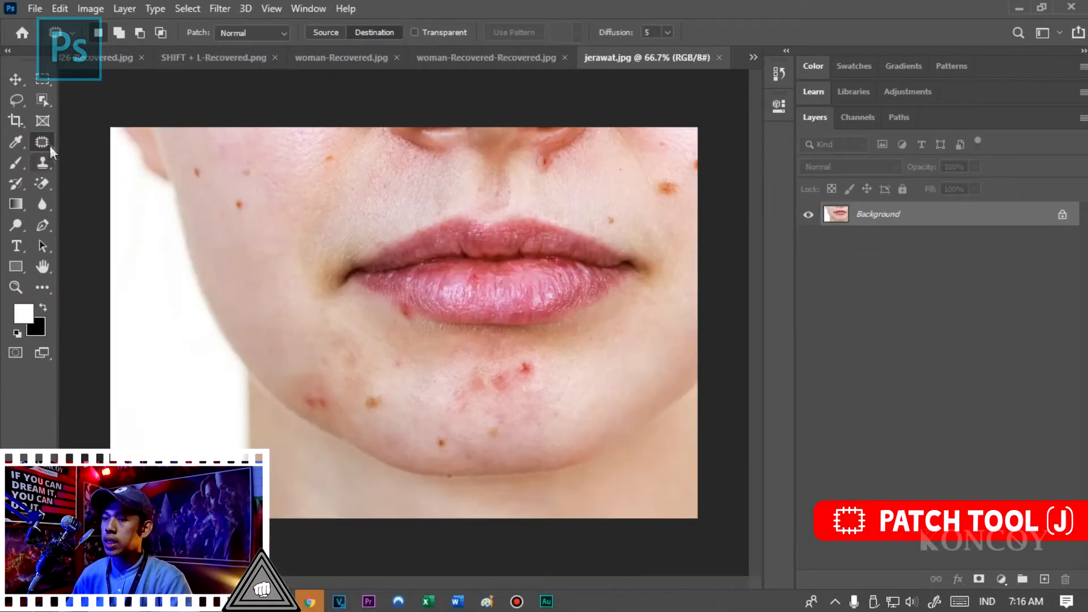
right_click(49, 142)
left_click(115, 165)
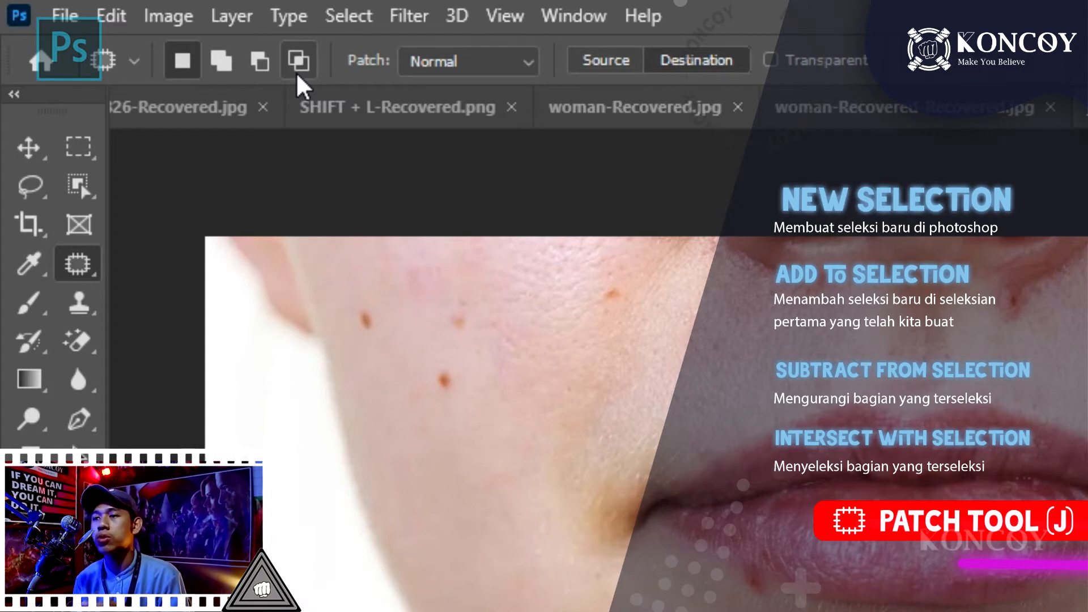
Outline the left cheek as a new selection, then extend it and include the orange mole on the right cheek using Add to Selection
left_click_drag(357, 396, 600, 609)
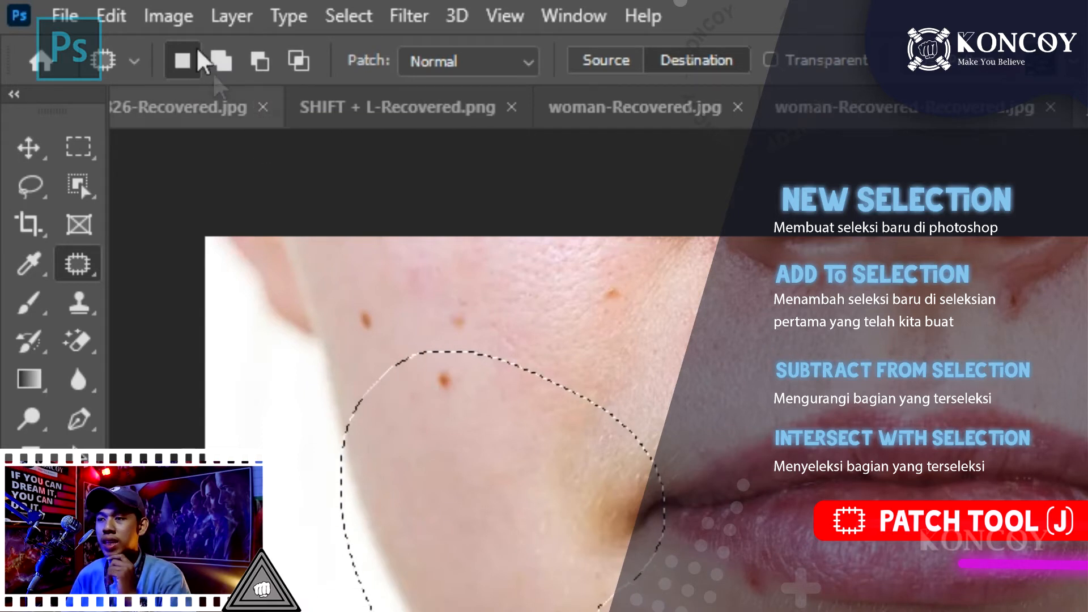
left_click(222, 61)
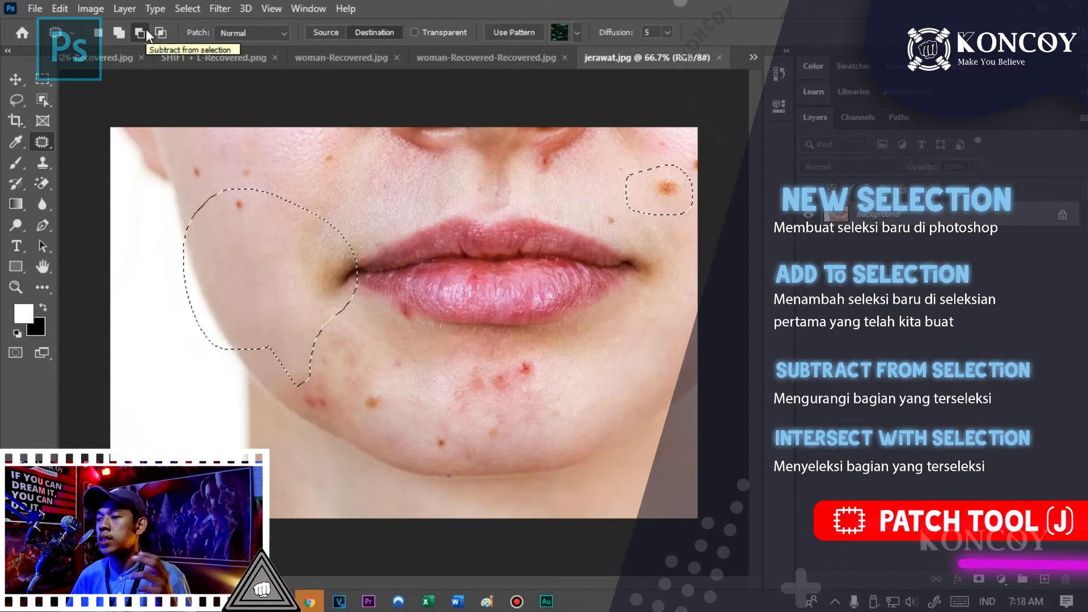
Subtract the left part of the area around the right-cheek mole, then intersect the selection with an area on the left cheek
mouse_move(655, 232)
left_mouse_down()
mouse_move(663, 199)
mouse_move(651, 175)
mouse_move(626, 165)
mouse_move(596, 197)
mouse_move(620, 235)
mouse_move(651, 242)
left_mouse_up()
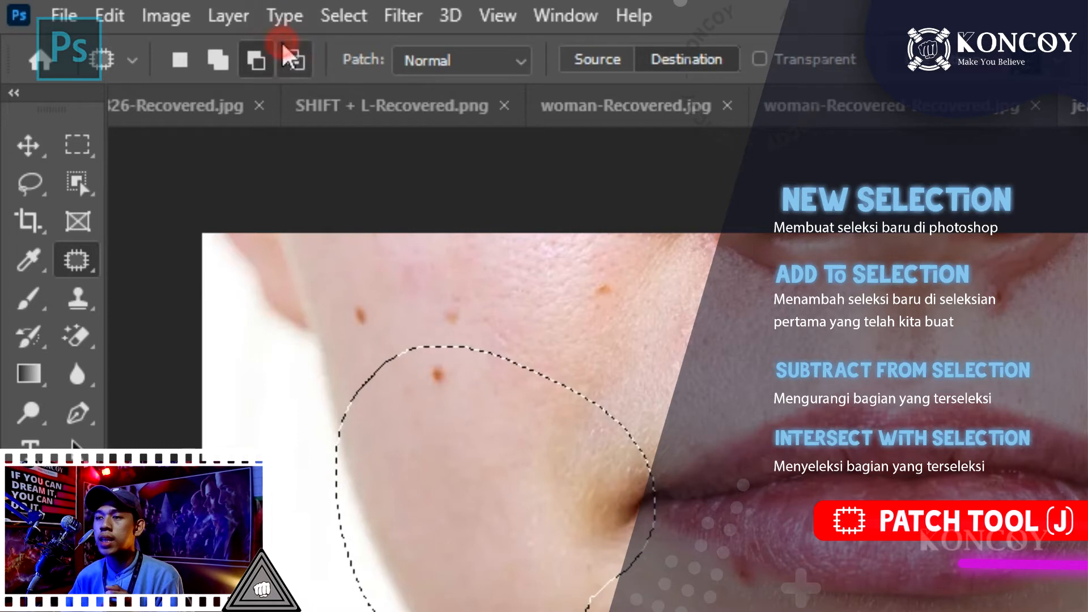
left_click(294, 59)
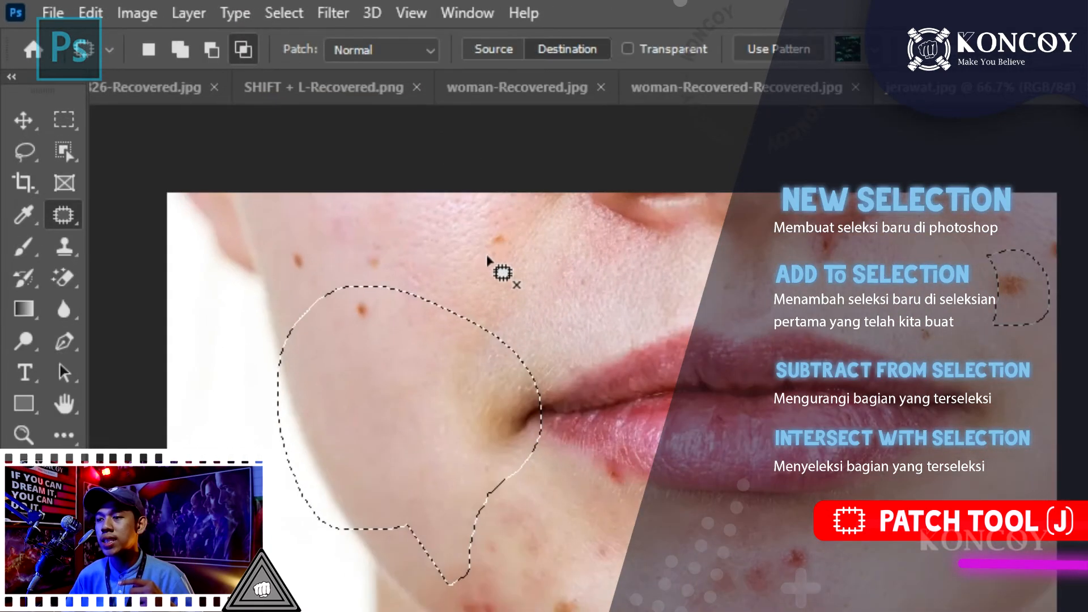
mouse_move(466, 274)
left_mouse_down()
mouse_move(405, 277)
mouse_move(329, 344)
mouse_move(278, 449)
mouse_move(270, 532)
mouse_move(300, 587)
mouse_move(378, 542)
mouse_move(458, 444)
mouse_move(480, 363)
mouse_move(467, 269)
left_mouse_up()
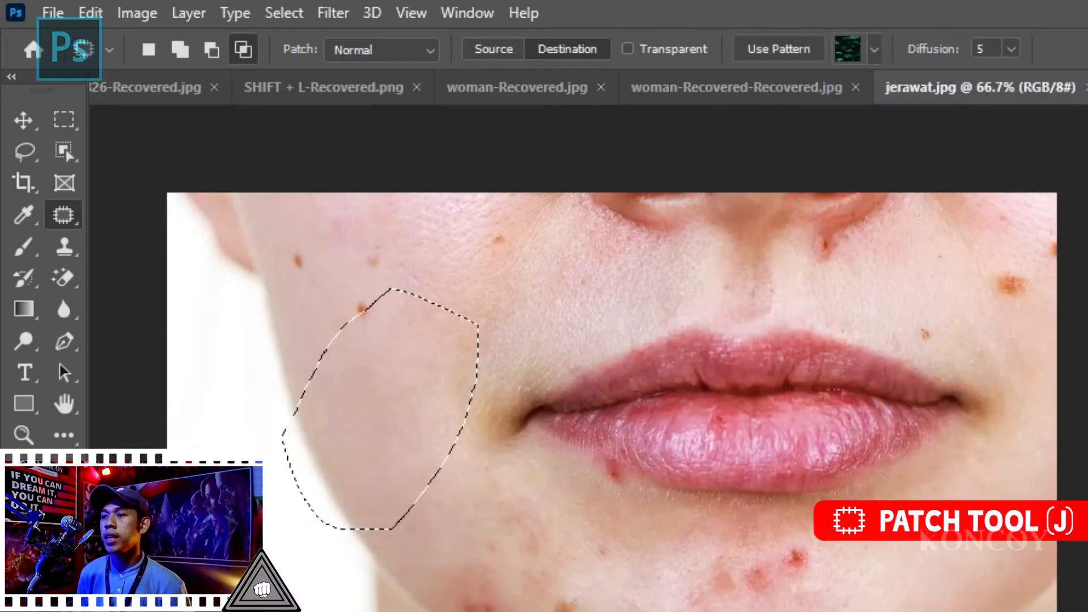
Keep the Patch mode at Normal and clear the left cheek selection
left_click(388, 45)
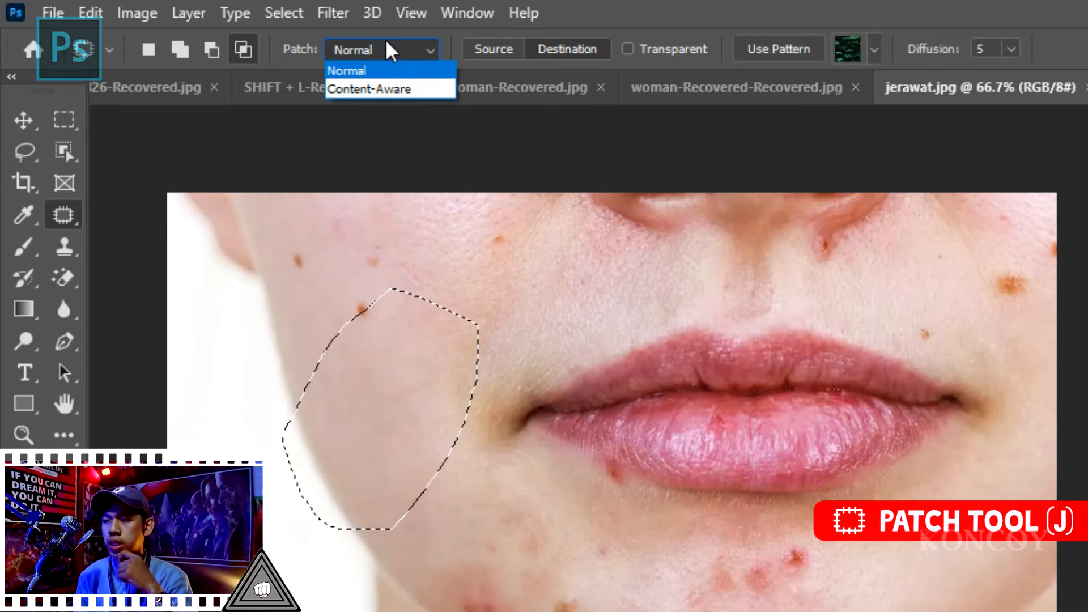
left_click(583, 223)
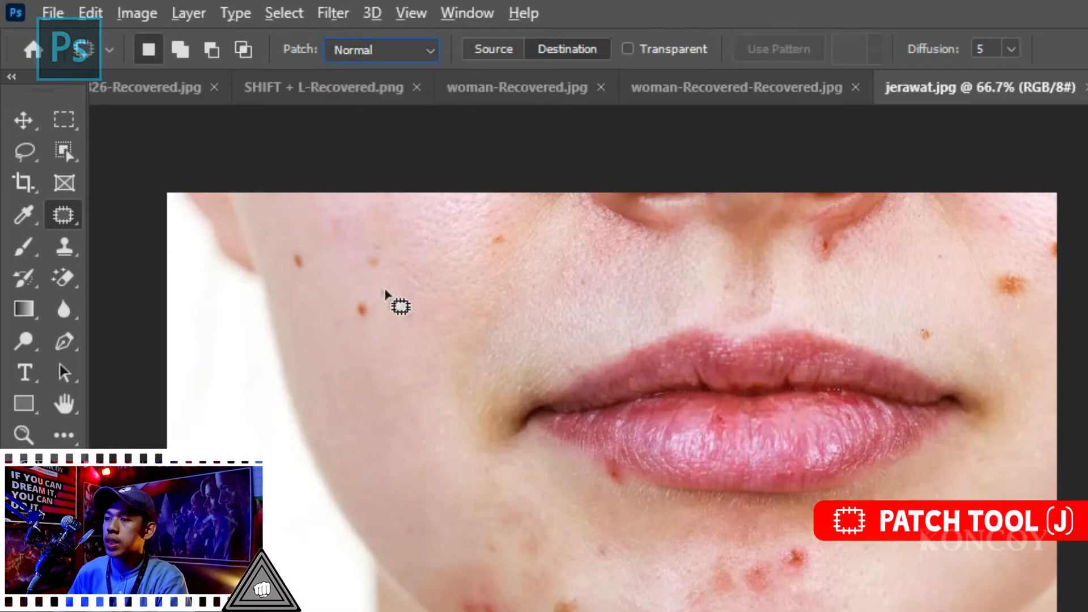
Set the Patch tool to Source and outline the lowest brown mole on the left cheek
scroll(376, 301, "up", 5)
scroll(323, 284, "up", 1)
scroll(357, 342, "down", 8)
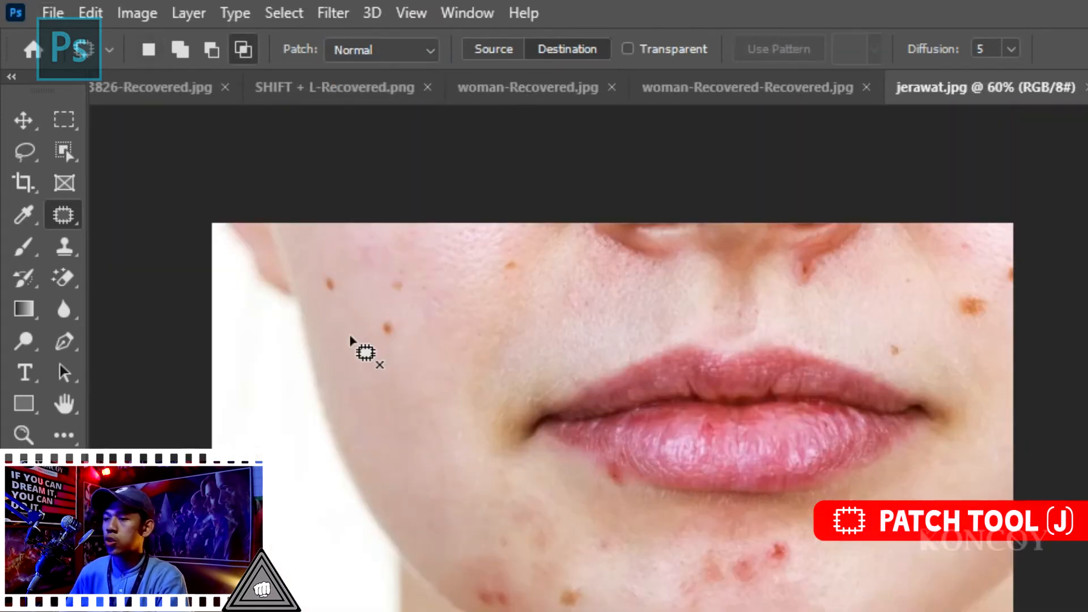
scroll(351, 342, "up", 6)
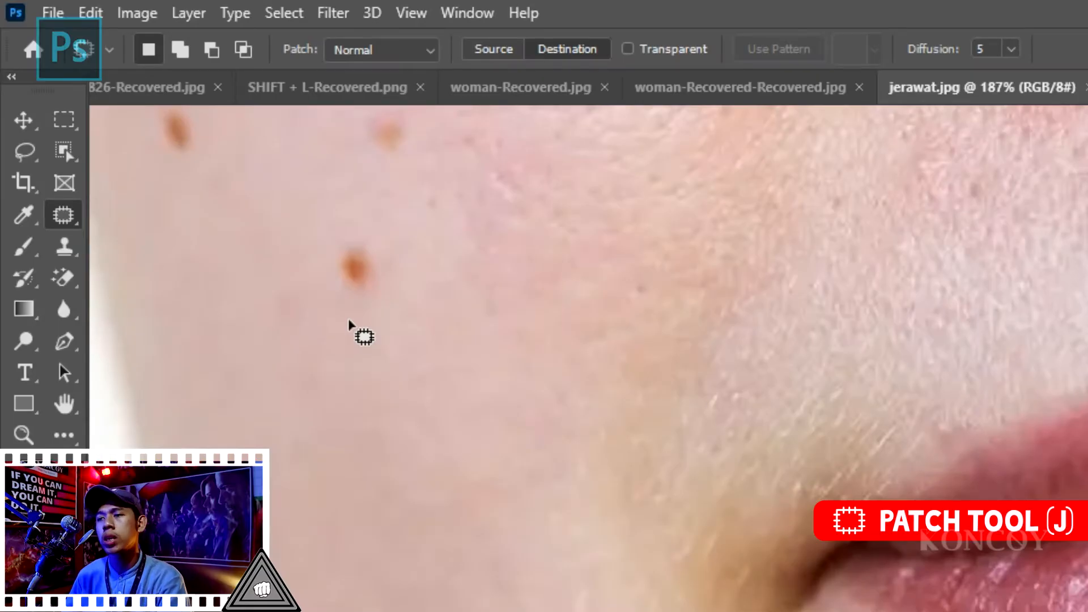
key("alt+shift")
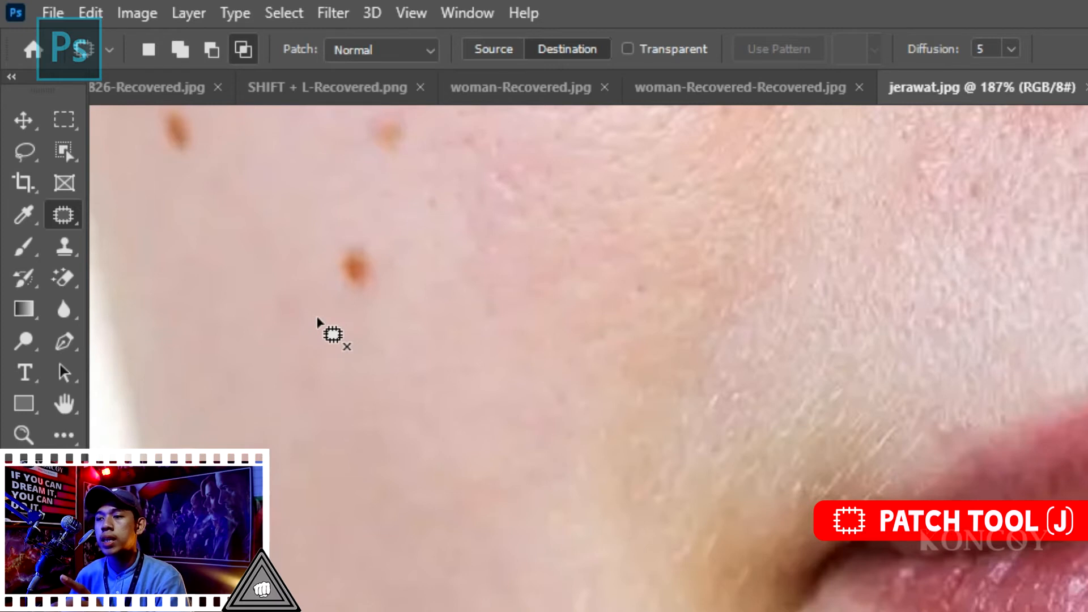
left_click(498, 50)
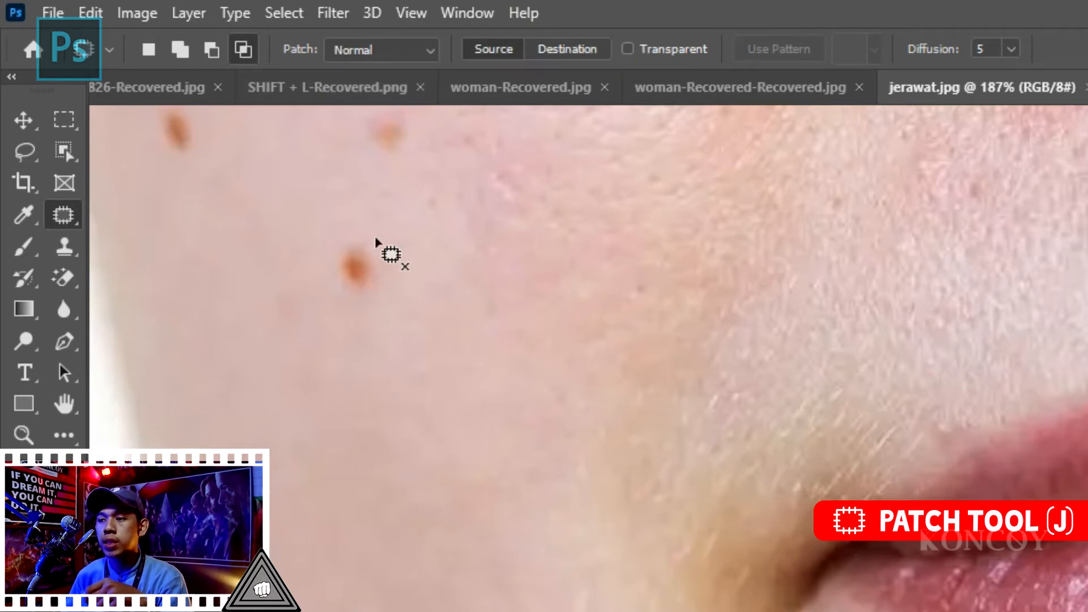
mouse_move(346, 199)
left_mouse_down()
mouse_move(405, 229)
mouse_move(425, 287)
mouse_move(414, 311)
mouse_move(361, 333)
mouse_move(314, 315)
mouse_move(298, 282)
mouse_move(305, 222)
mouse_move(344, 200)
left_mouse_up()
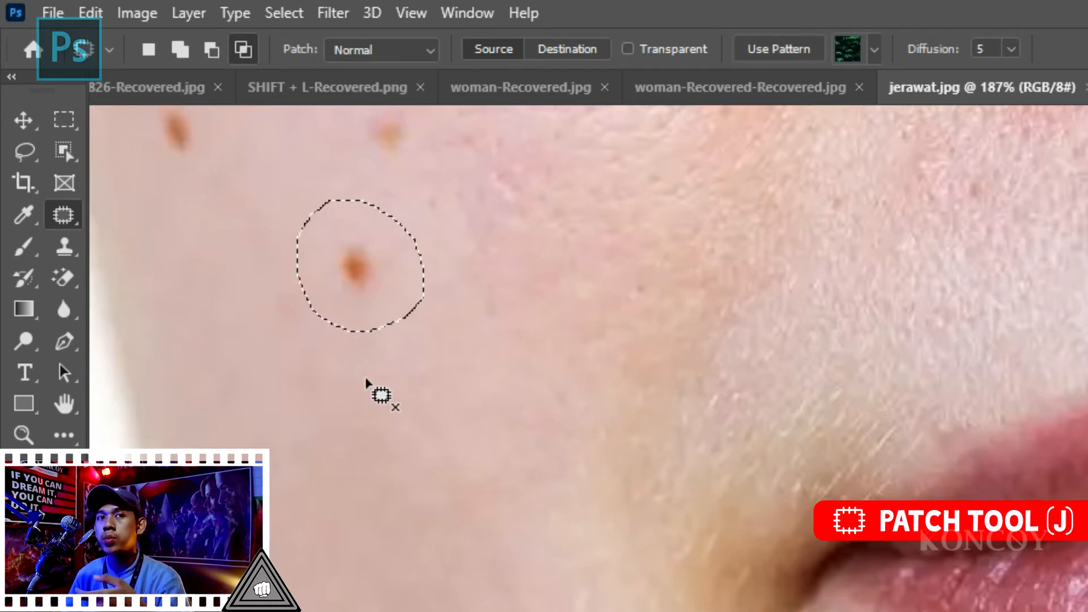
Patch the outlined cheek mole with clean skin sampled to its right, and deselect
left_click_drag(376, 255, 540, 261)
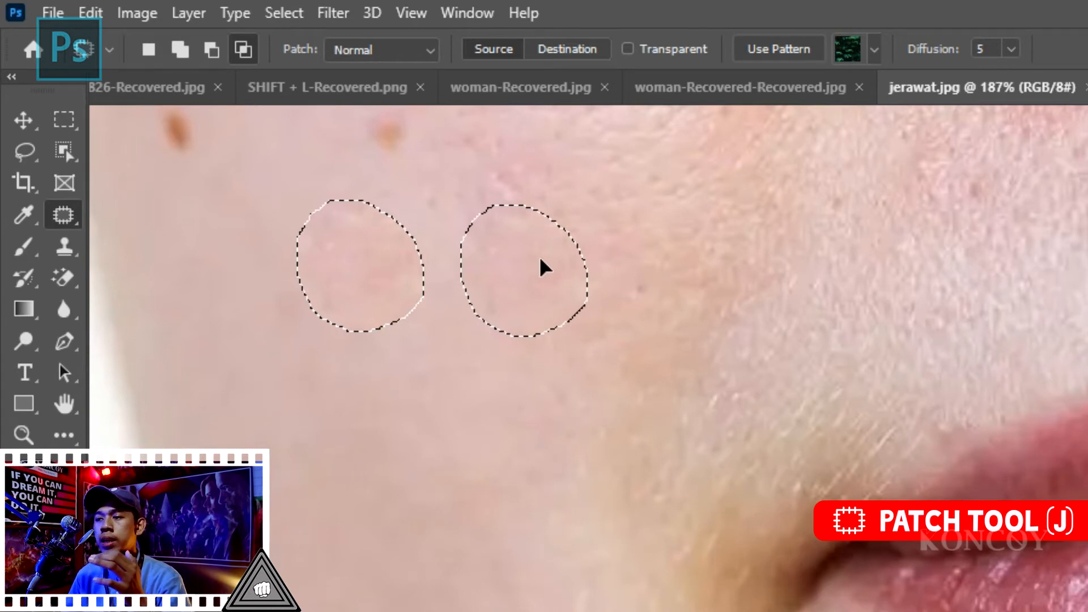
left_click_drag(539, 260, 618, 273)
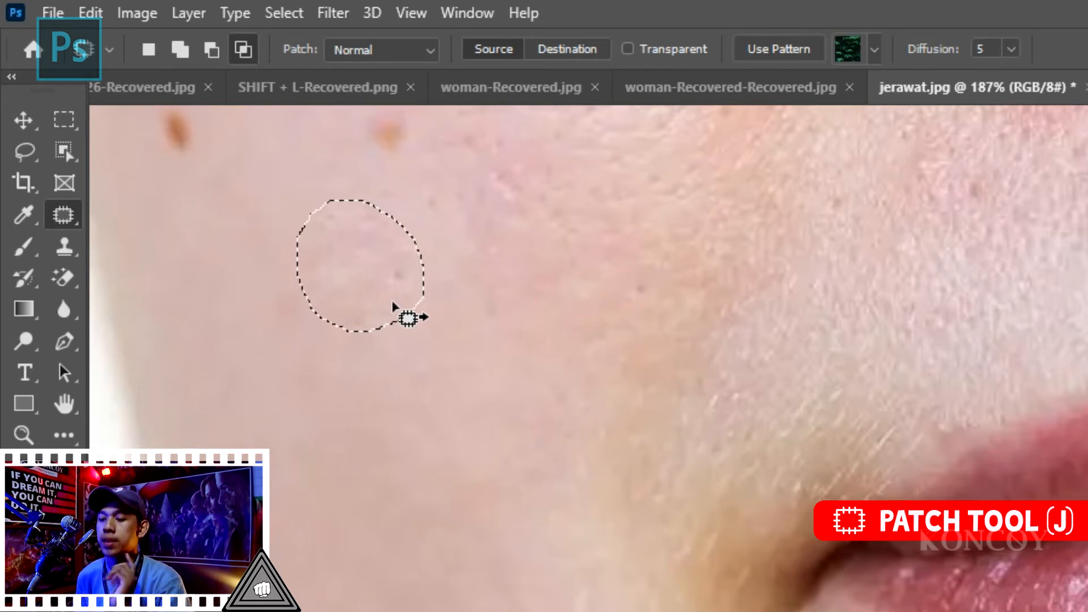
key("ctrl+d")
scroll(391, 391, "down", 4)
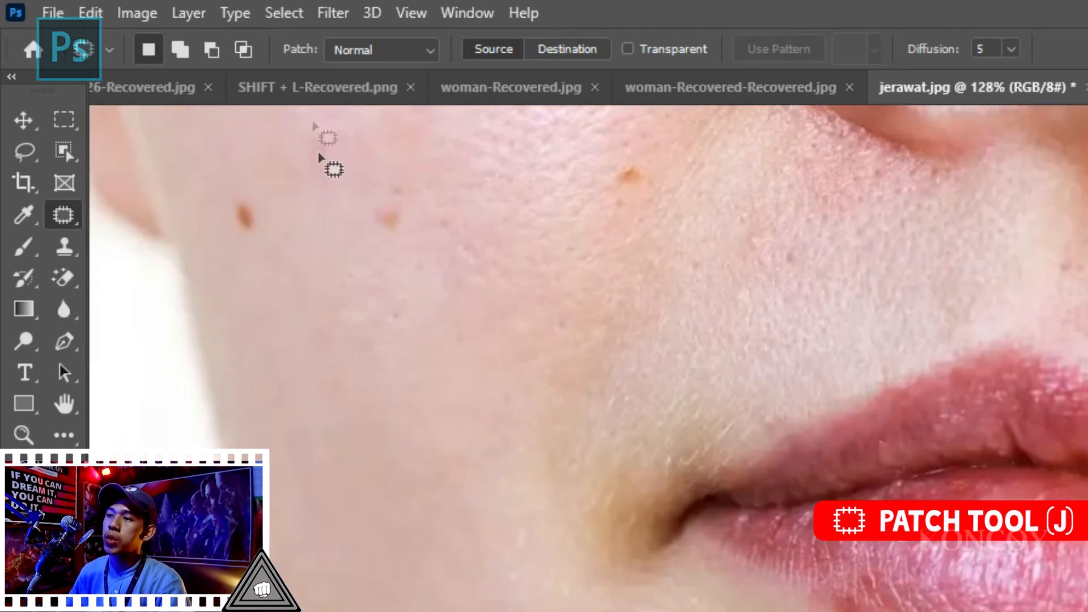
Set the Patch tool to Destination and outline the red pimple on the chin below the lower lip
scroll(345, 122, "up", 7)
left_click(561, 49)
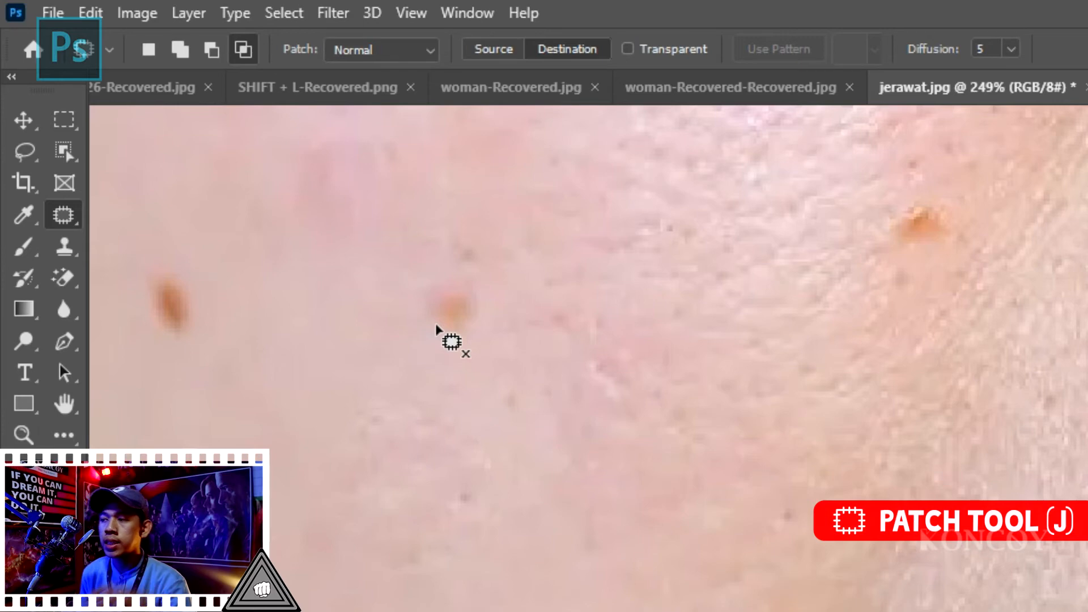
scroll(436, 329, "down", 8)
scroll(727, 578, "up", 10)
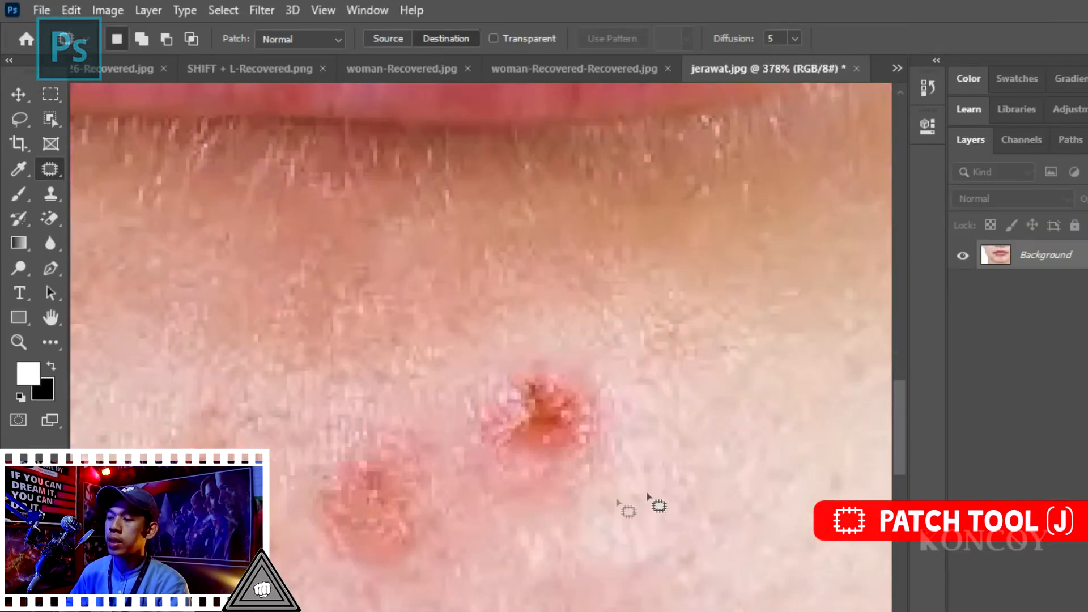
scroll(618, 498, "down", 3)
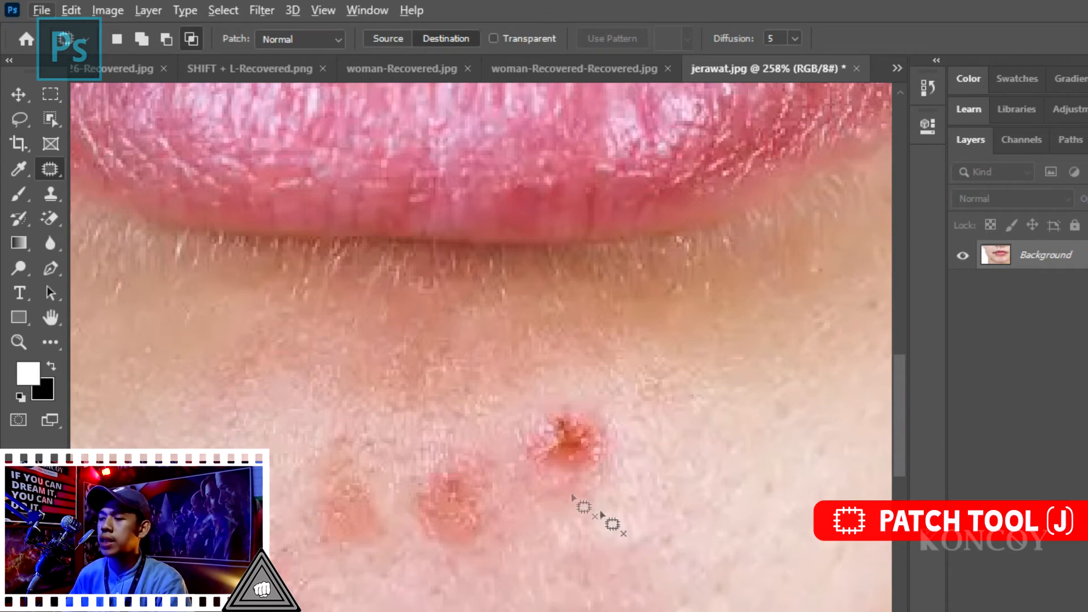
mouse_move(601, 516)
left_mouse_down()
mouse_move(495, 454)
mouse_move(587, 368)
mouse_move(626, 487)
left_mouse_up()
scroll(657, 505, "down", 5)
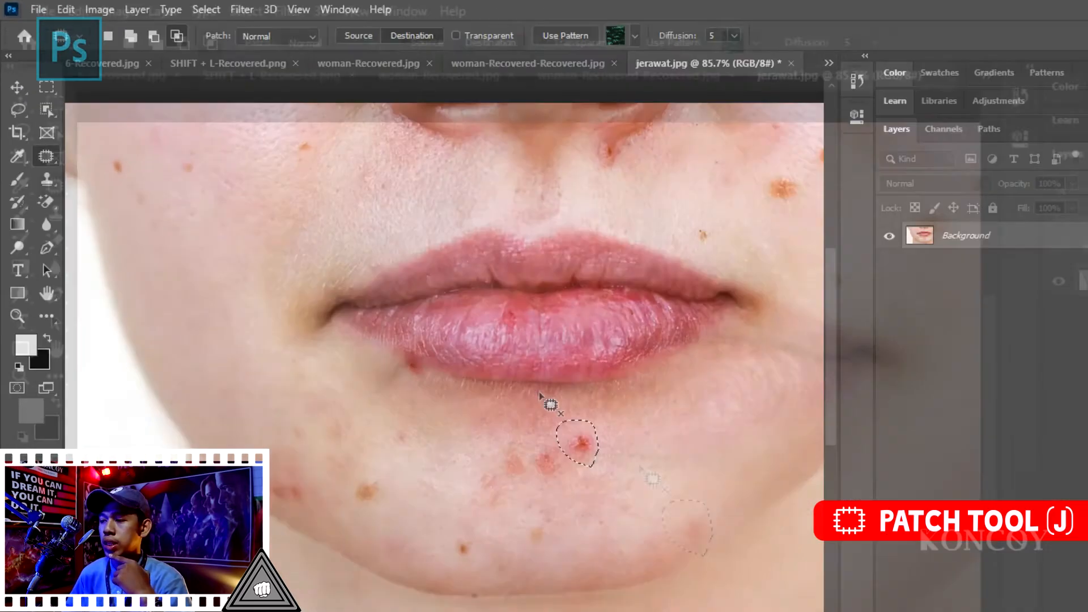
Copy the outlined chin pimple onto clean skin in the middle of the left cheek and deselect
left_click_drag(581, 445, 180, 250)
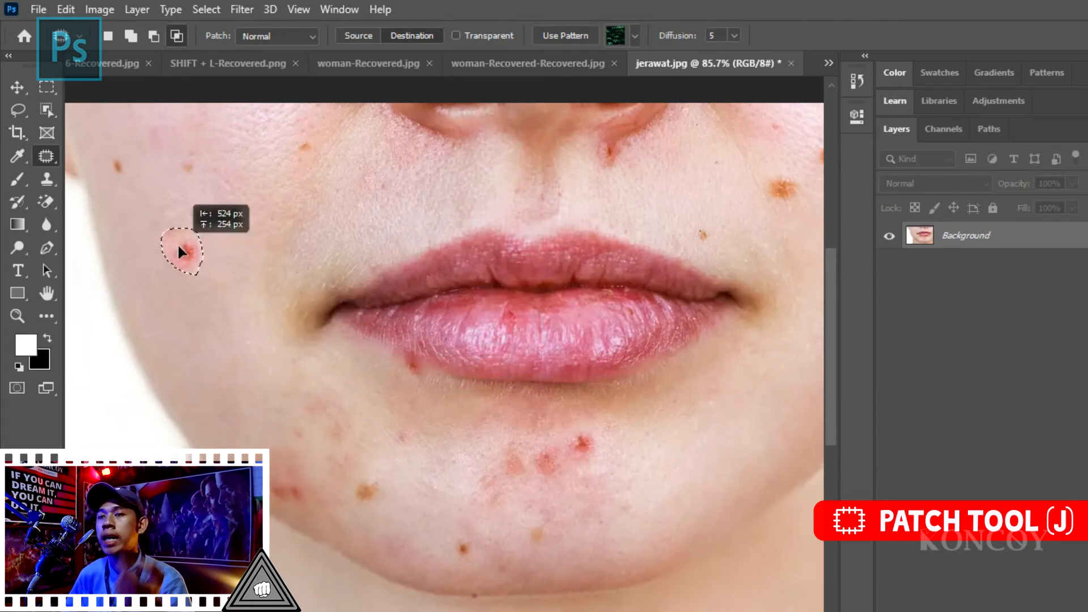
left_click_drag(178, 246, 194, 243)
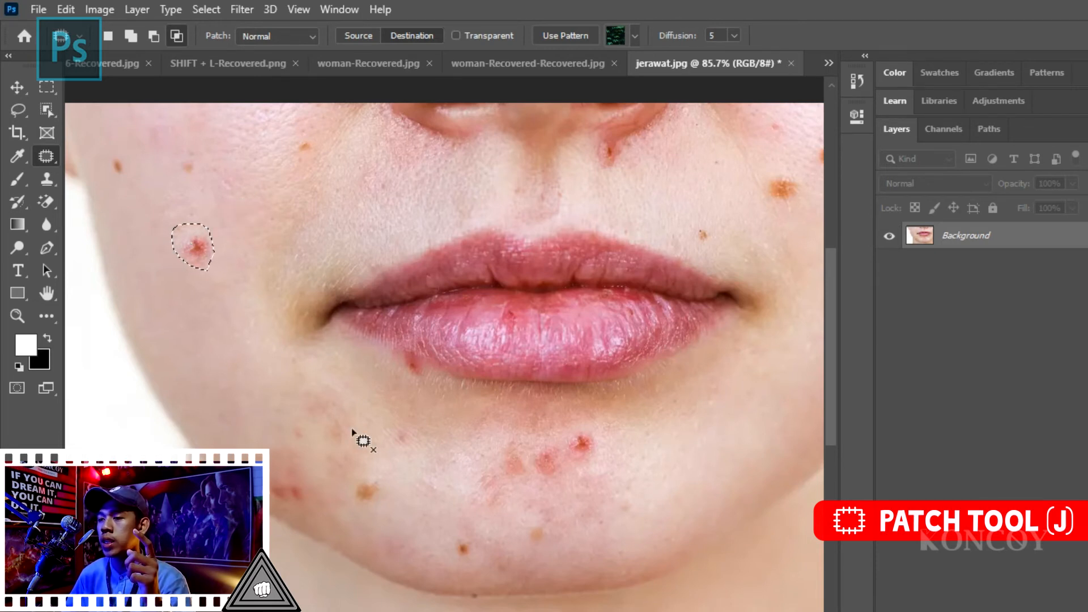
key("ctrl+d")
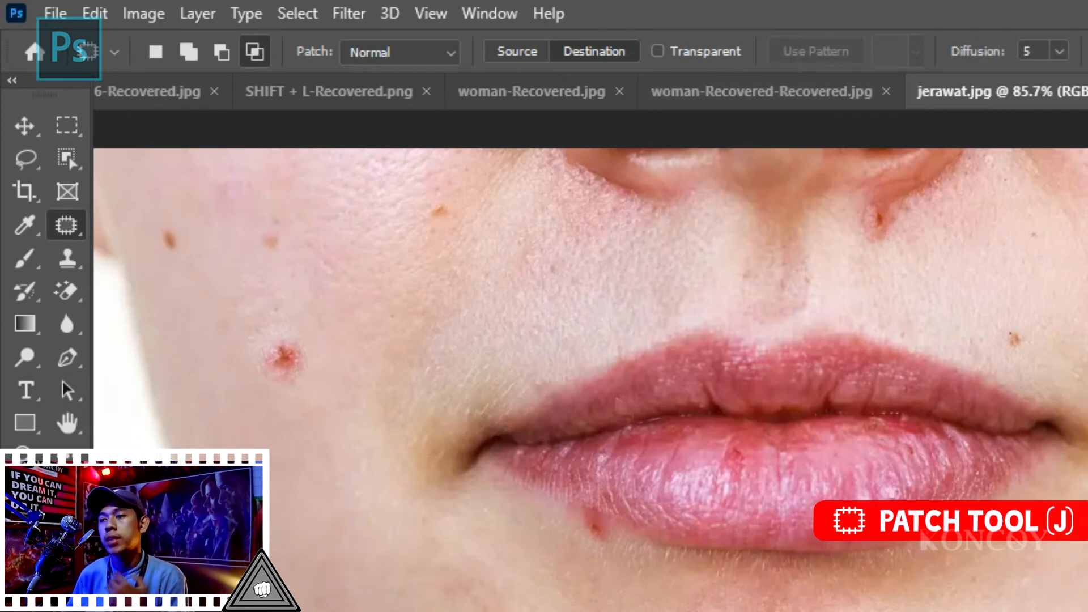
Try filling a round outlined area on the left cheek with the first pattern in the Trees group
mouse_move(397, 238)
left_mouse_down()
mouse_move(437, 246)
mouse_move(467, 275)
mouse_move(486, 327)
mouse_move(473, 363)
mouse_move(375, 393)
mouse_move(333, 378)
mouse_move(298, 329)
mouse_move(302, 280)
mouse_move(365, 239)
left_mouse_up()
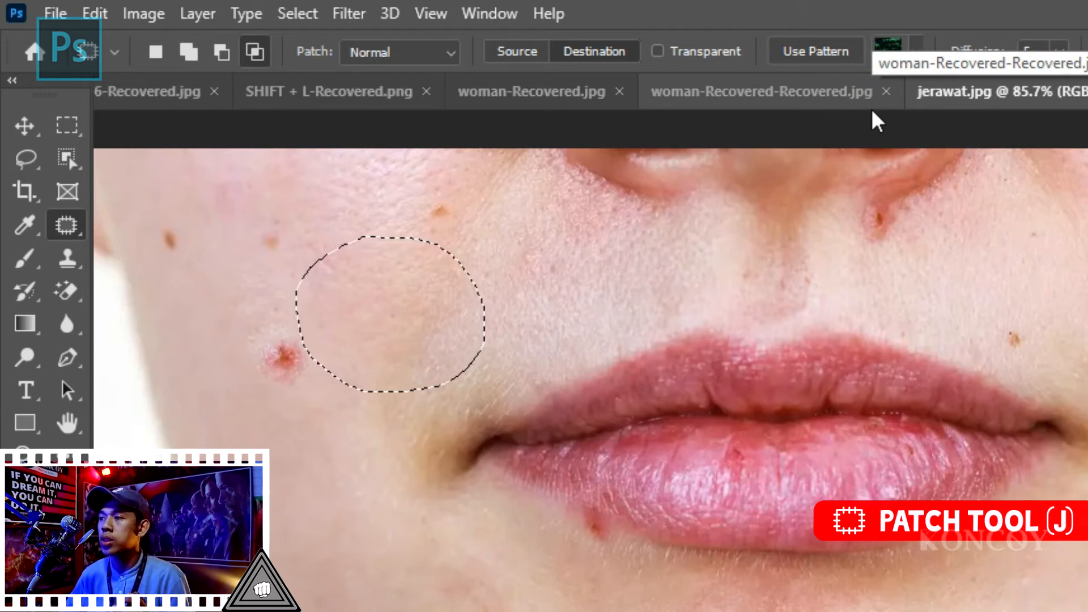
left_click(916, 52)
left_click(759, 105)
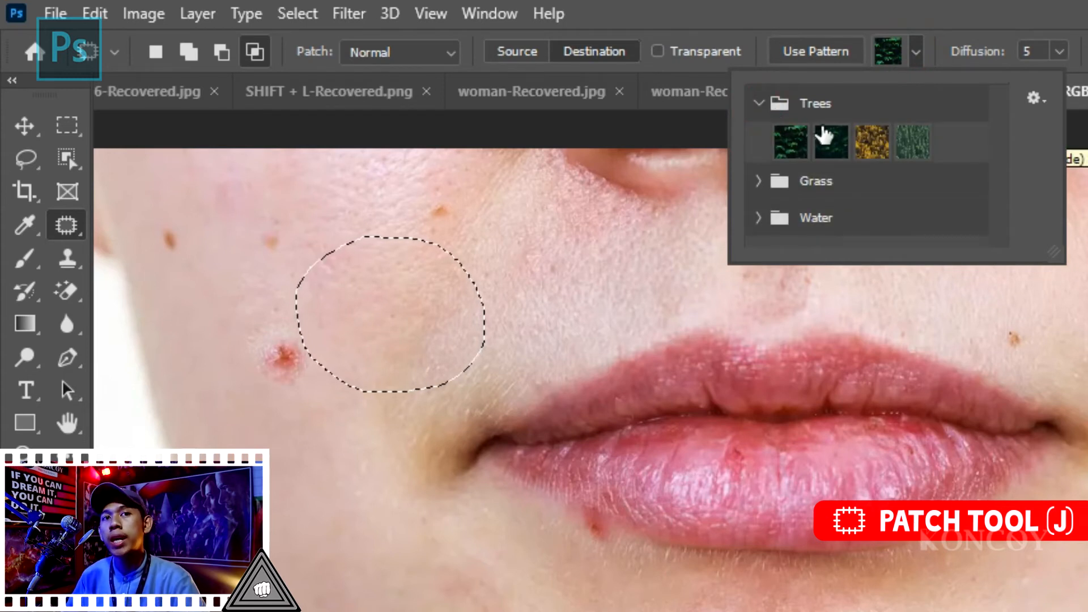
left_click(793, 146)
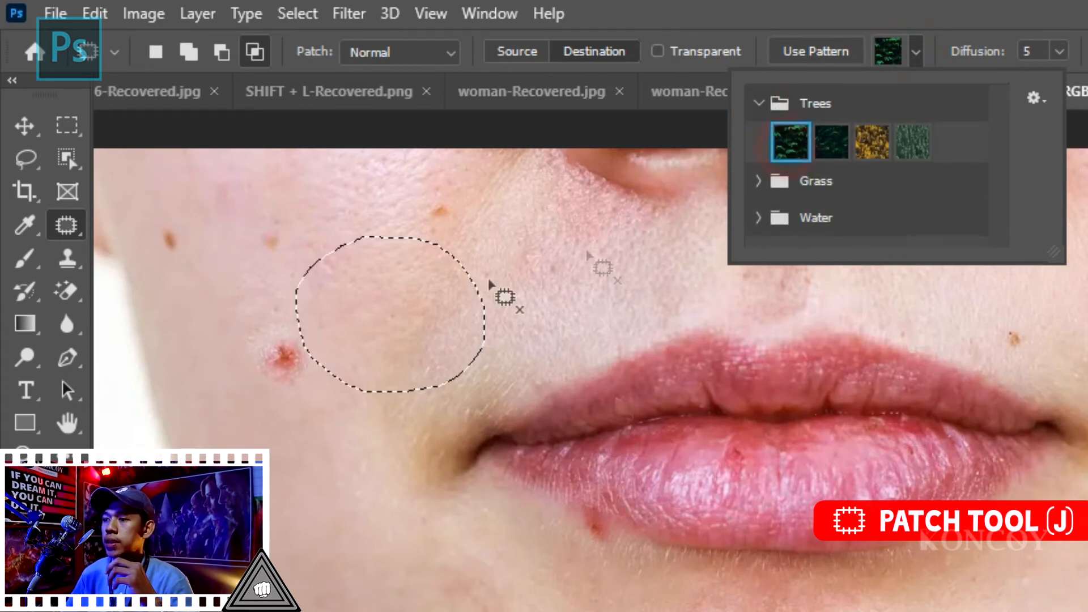
left_click(378, 329)
left_click(825, 52)
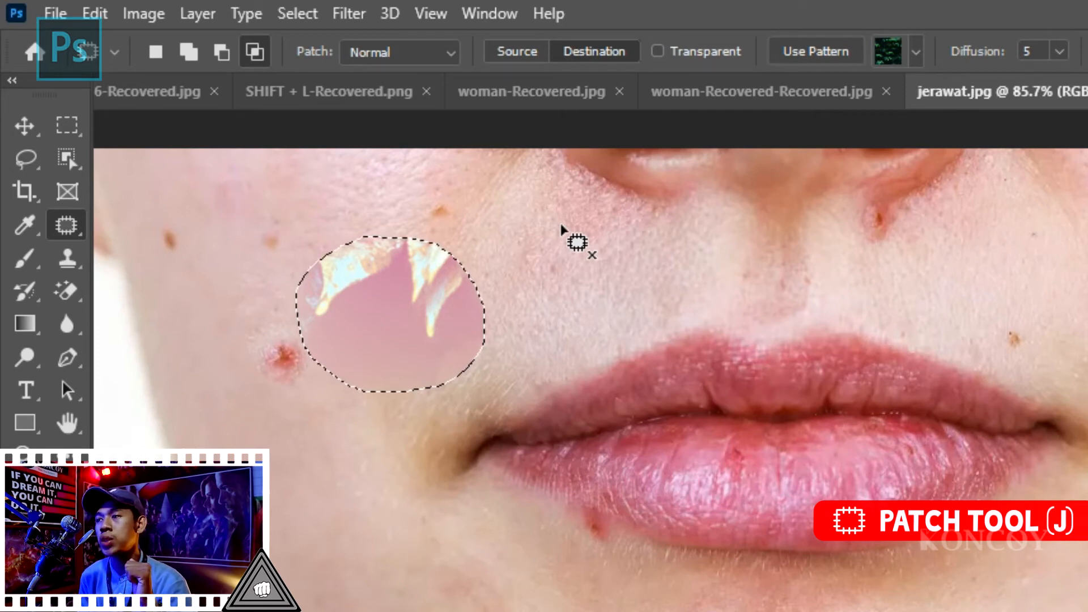
key("ctrl+d")
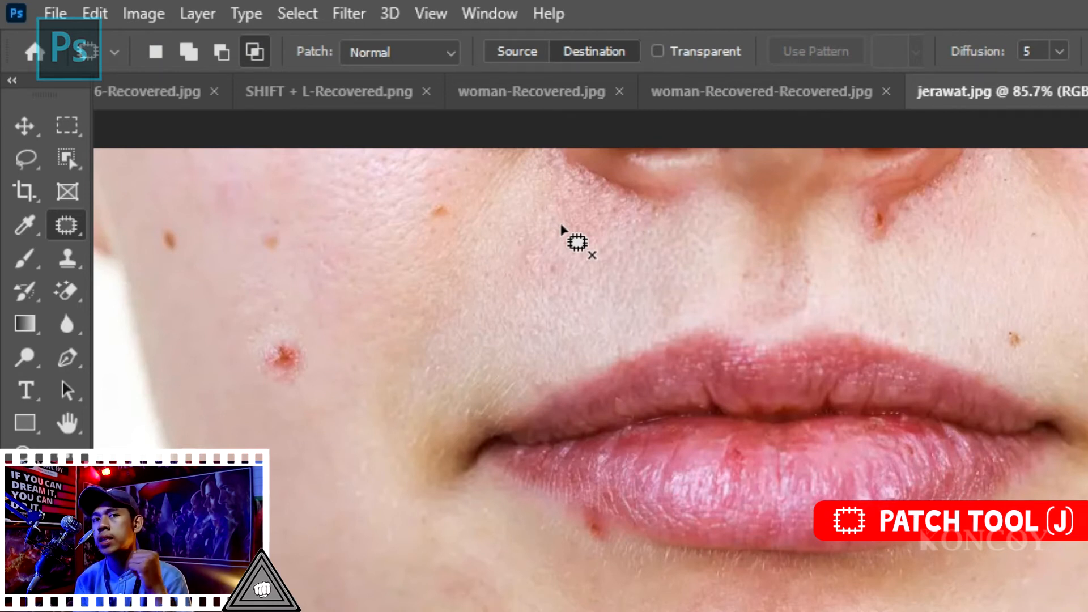
Draw a rectangular marquee selection around the copied red pimple on the left cheek
key("m")
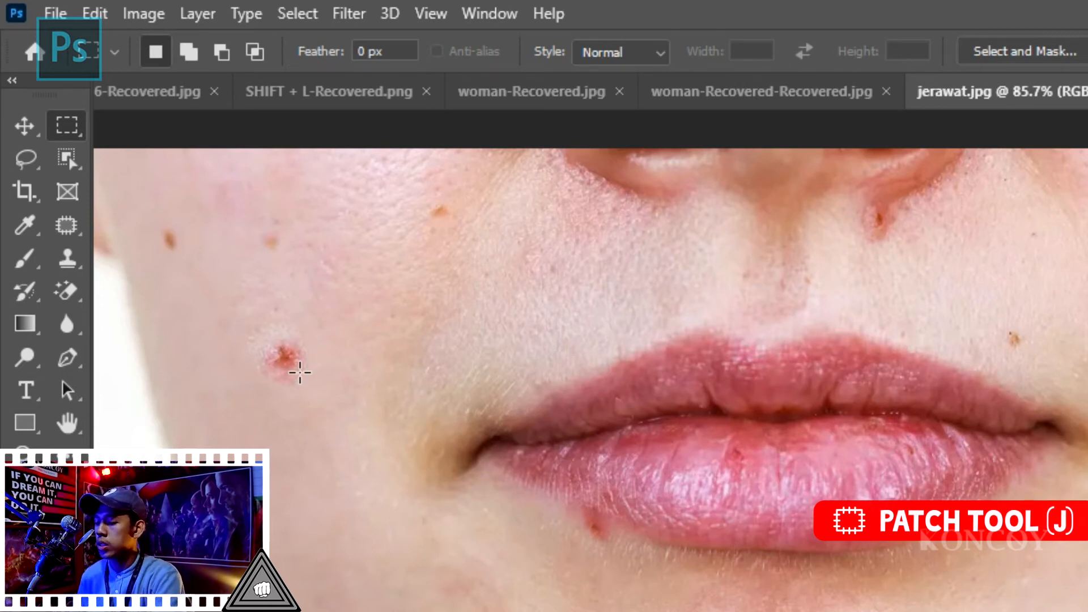
key("shift+m")
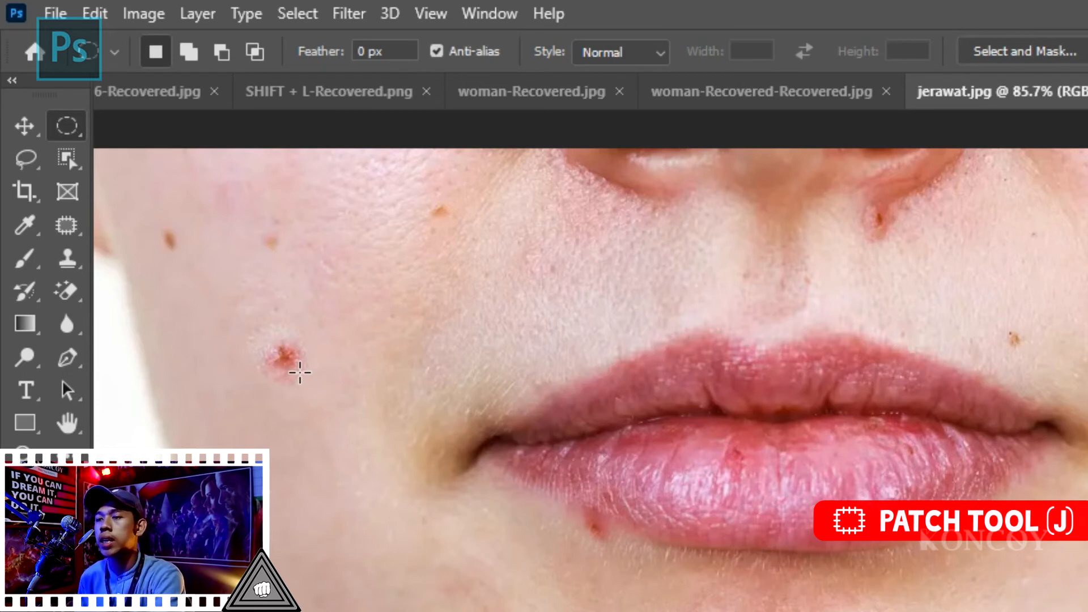
key("shift+m")
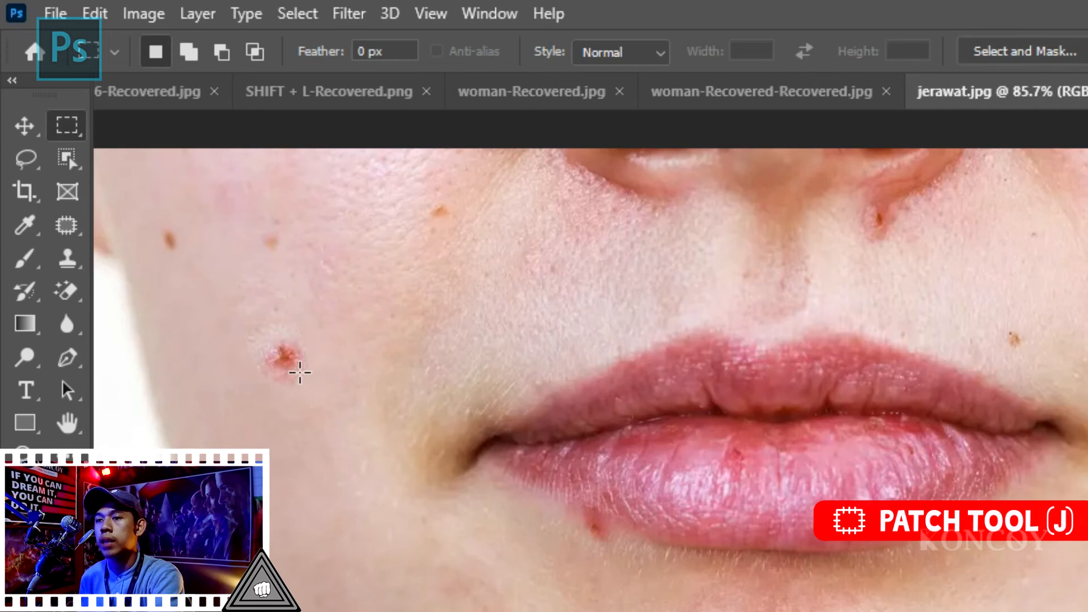
key("shift+m")
key("shift+m")
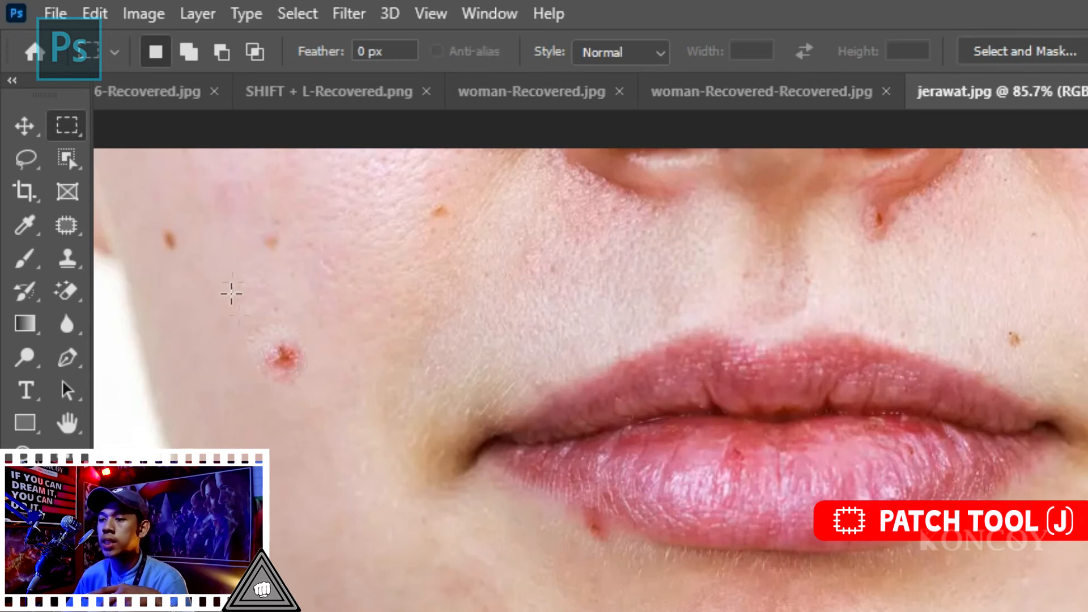
left_click_drag(246, 311, 333, 402)
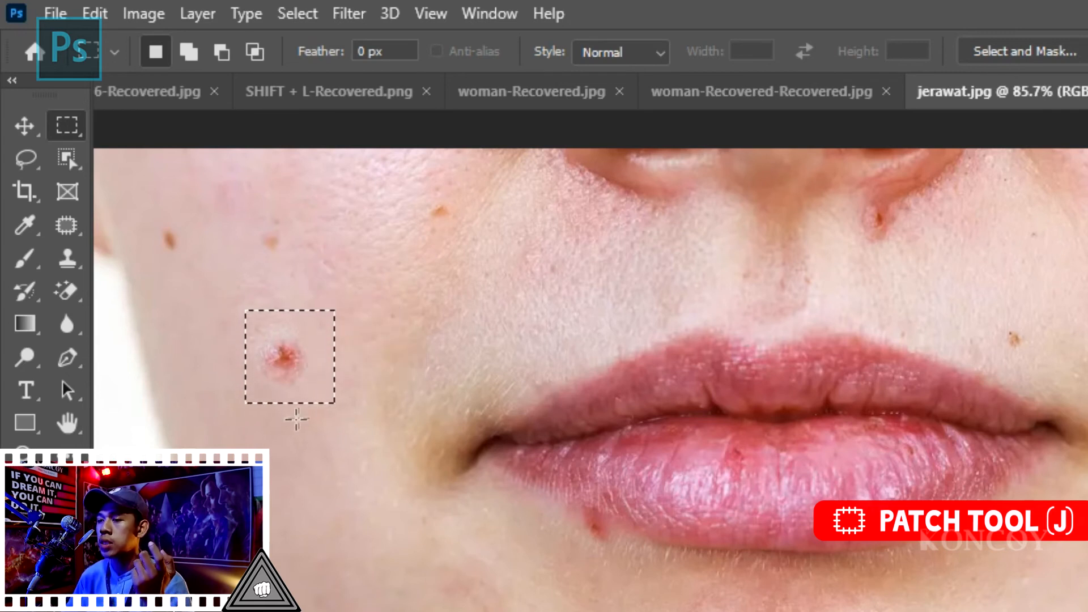
Use the Patch tool in Destination mode to copy the selected pimple up toward the nose side of the cheek, and deselect
left_click(66, 227)
right_click(66, 227)
left_click(316, 275)
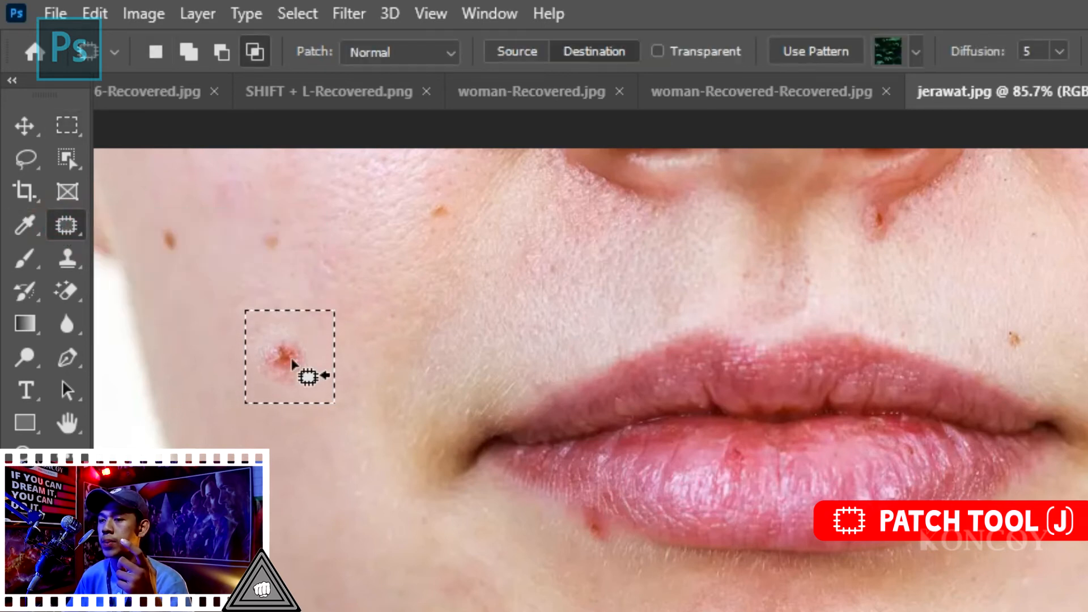
left_click_drag(293, 363, 418, 311)
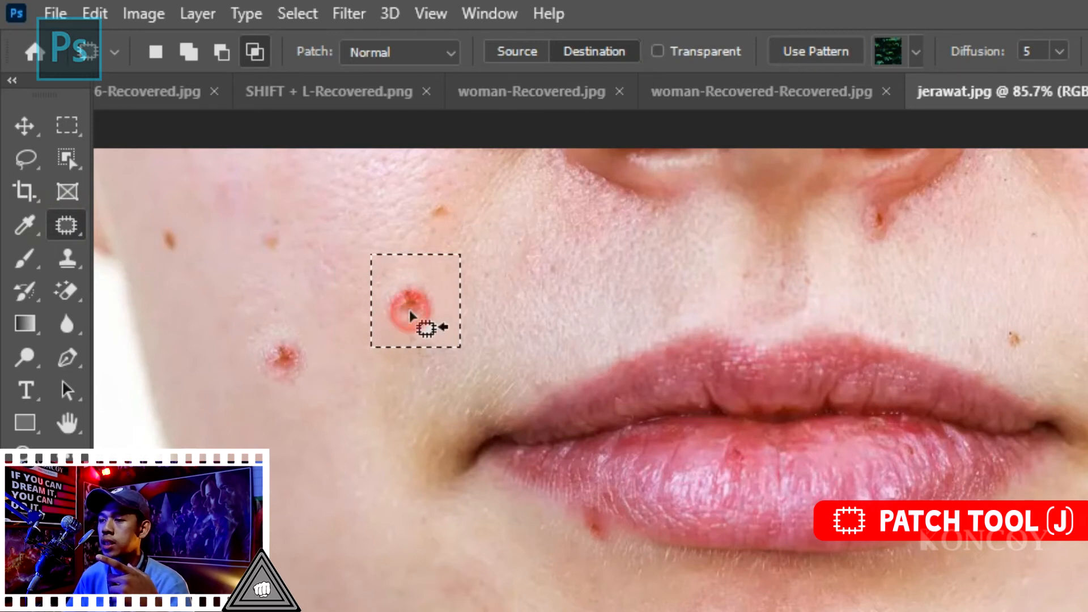
key("ctrl+d")
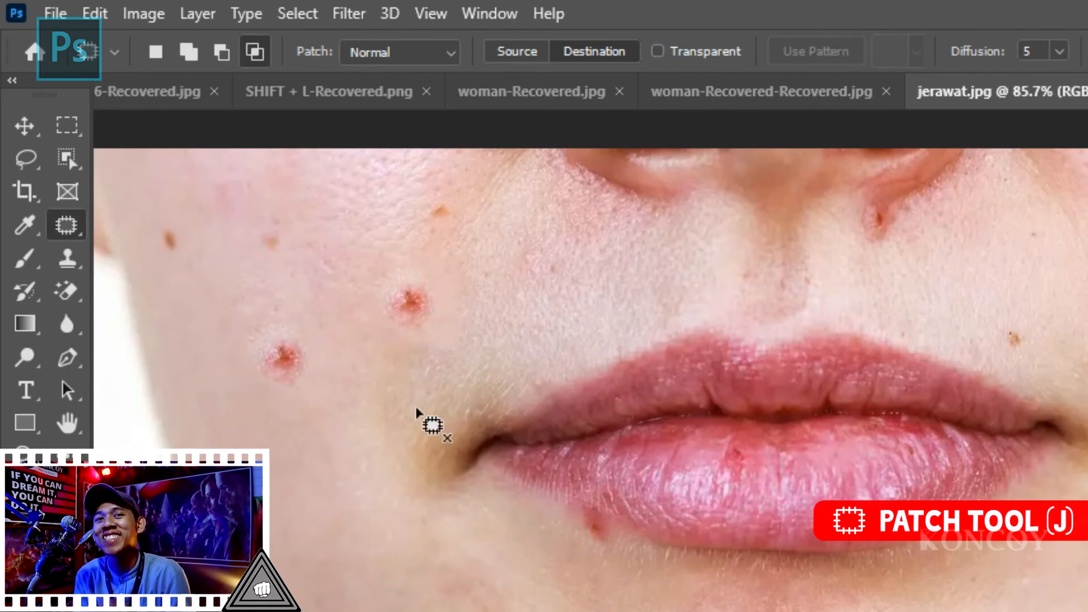
Set the Patch tool to Source, duplicate the Background layer, and hide the original Background layer
scroll(469, 292, "down", 2)
scroll(469, 291, "up", 3)
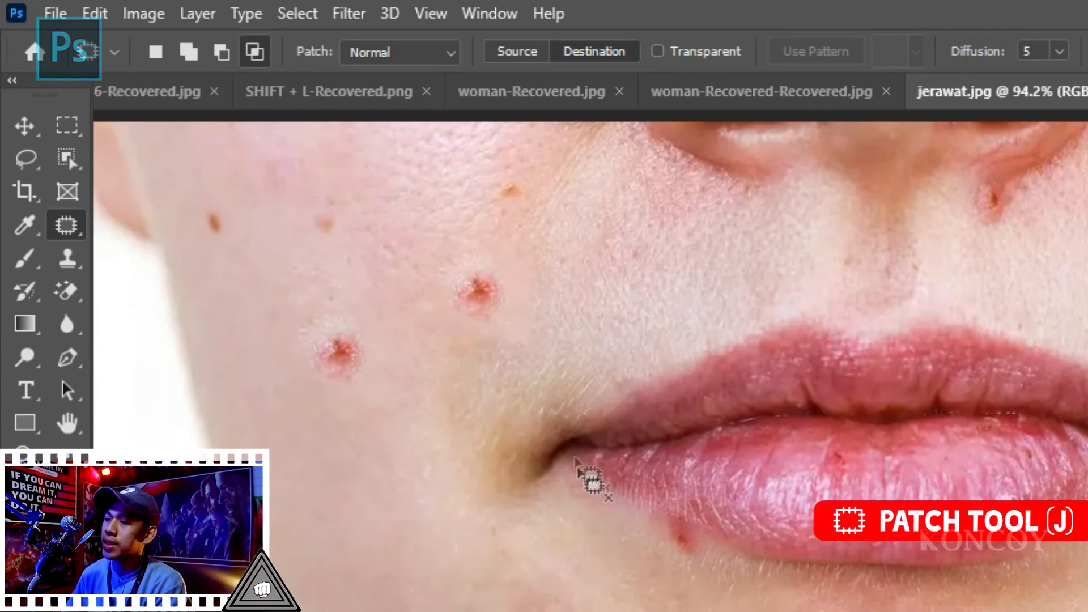
scroll(567, 431, "down", 2)
scroll(317, 306, "up", 4)
key("shift+alt")
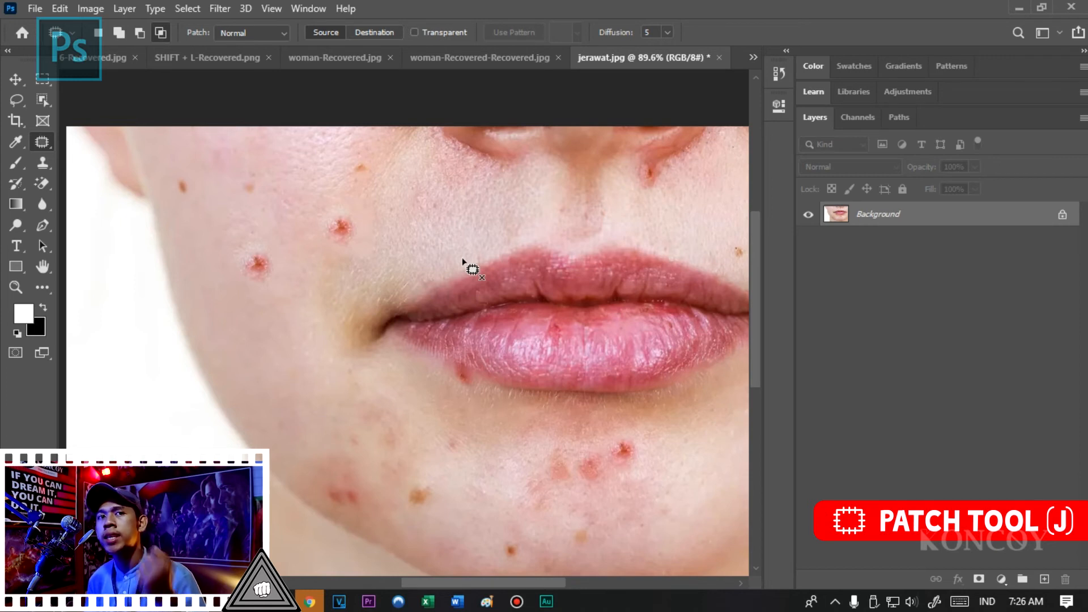
key("ctrl+j")
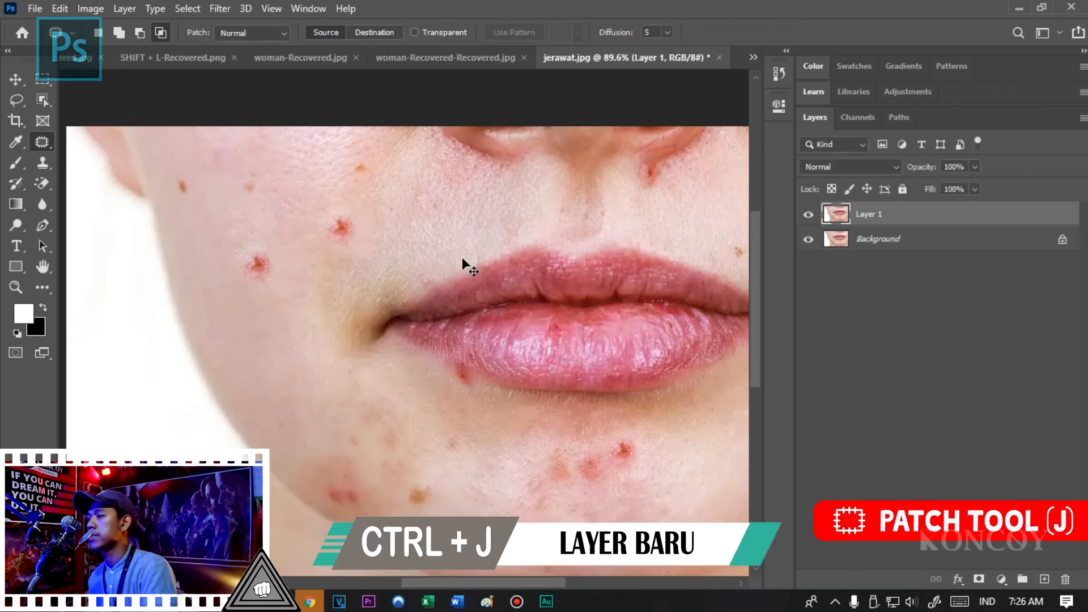
left_click(808, 239)
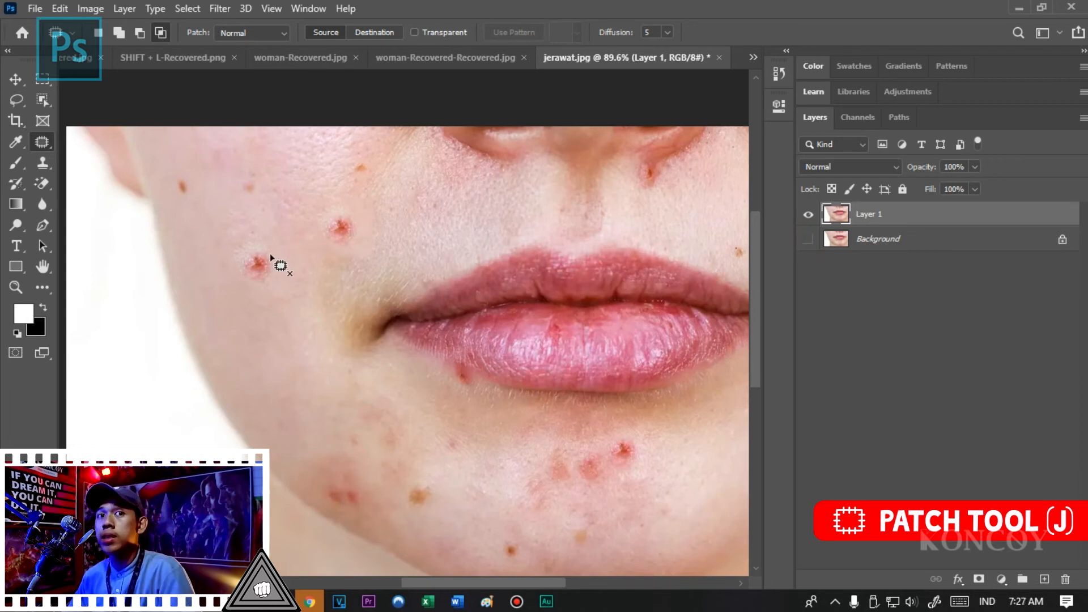
Patch the two red pimples on the left cheek with nearby clean skin, and deselect
mouse_move(270, 253)
left_mouse_down()
mouse_move(249, 247)
mouse_move(252, 296)
mouse_move(291, 251)
mouse_move(298, 374)
left_mouse_up()
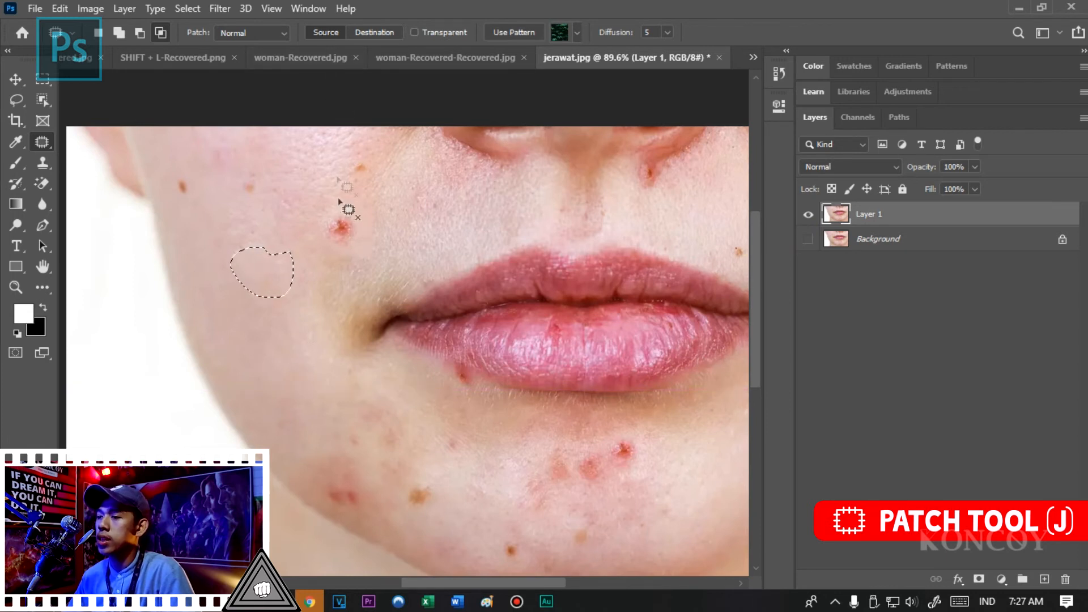
mouse_move(344, 251)
left_mouse_down()
mouse_move(323, 218)
mouse_move(357, 260)
mouse_move(328, 235)
left_mouse_up()
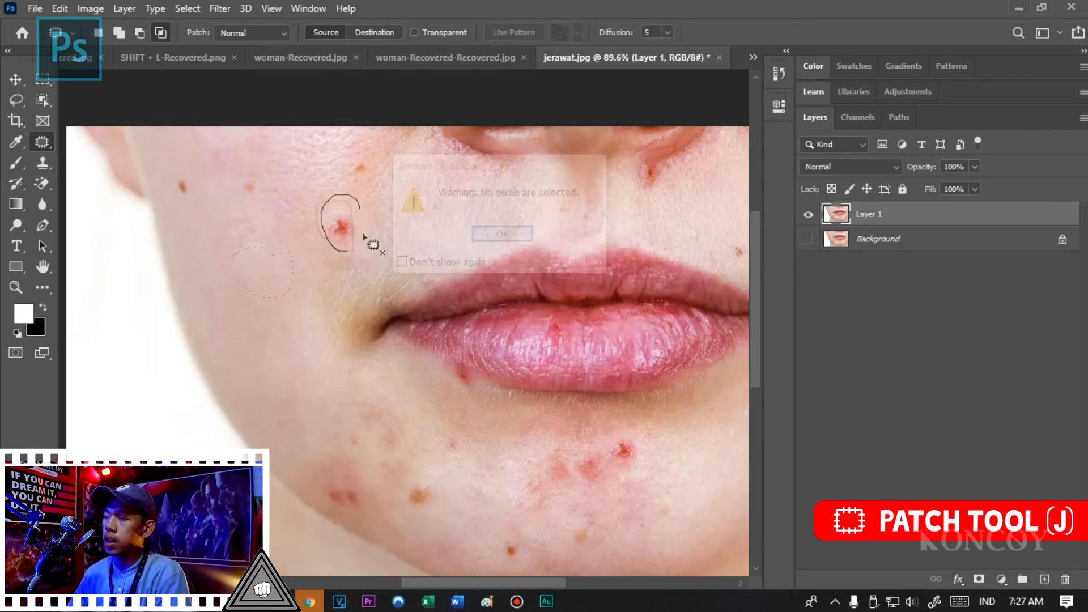
left_click_drag(357, 231, 257, 265)
key("ctrl+d")
Patch the three brown moles on the upper left cheek with clean skin, deselecting after each one
mouse_move(184, 205)
left_mouse_down()
mouse_move(172, 175)
mouse_move(189, 195)
mouse_move(183, 204)
left_mouse_up()
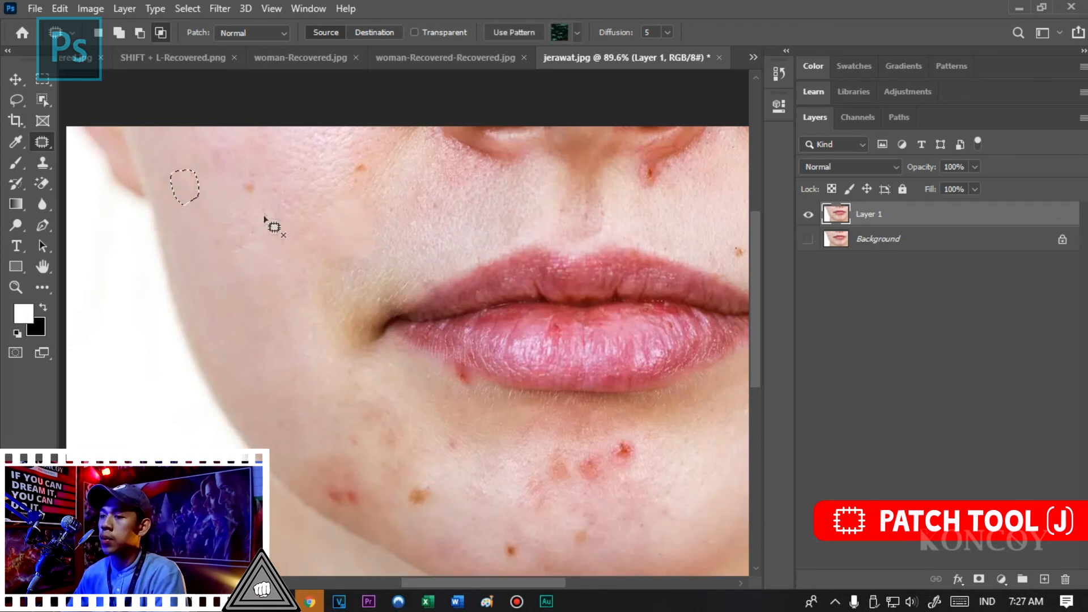
key("ctrl+d")
mouse_move(258, 201)
left_mouse_down()
mouse_move(267, 213)
mouse_move(259, 193)
mouse_move(258, 283)
left_mouse_up()
key("ctrl+d")
left_click_drag(368, 186, 297, 250)
key("ctrl+d")
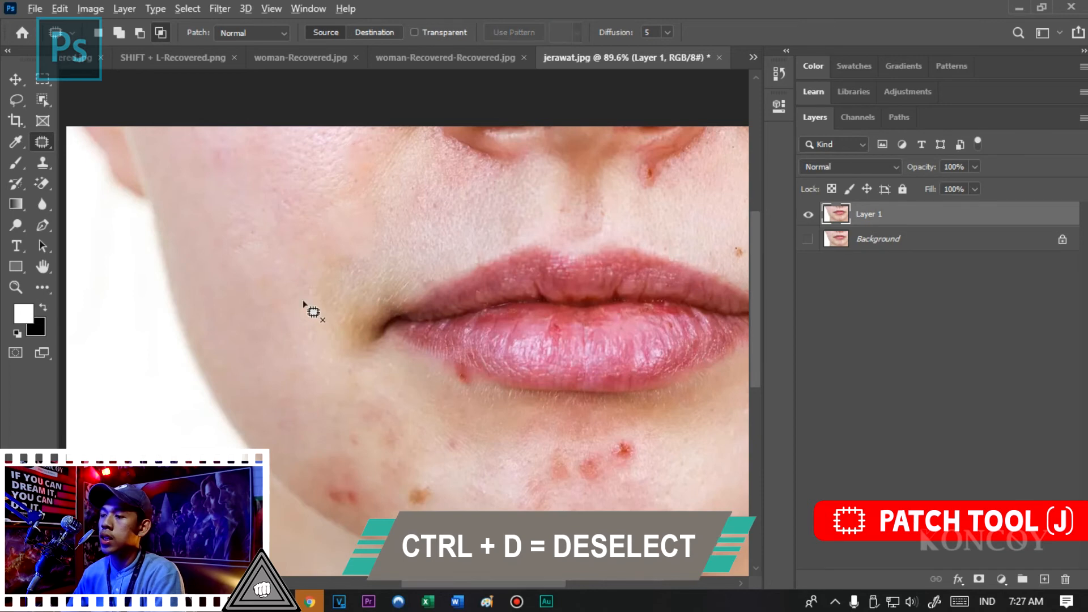
Patch the brown moles on the right cheek above the lip corner with clean skin, deselecting after each one
scroll(703, 276, "down", 1)
scroll(703, 276, "up", 3)
mouse_move(419, 357)
left_mouse_down()
mouse_move(301, 382)
mouse_move(238, 499)
left_mouse_up()
scroll(593, 189, "up", 3)
mouse_move(455, 300)
left_mouse_down()
mouse_move(391, 271)
mouse_move(470, 224)
mouse_move(495, 286)
mouse_move(479, 263)
mouse_move(282, 219)
left_mouse_up()
key("ctrl+d")
mouse_move(265, 393)
left_mouse_down()
mouse_move(230, 361)
mouse_move(266, 391)
mouse_move(352, 238)
left_mouse_up()
key("ctrl+d")
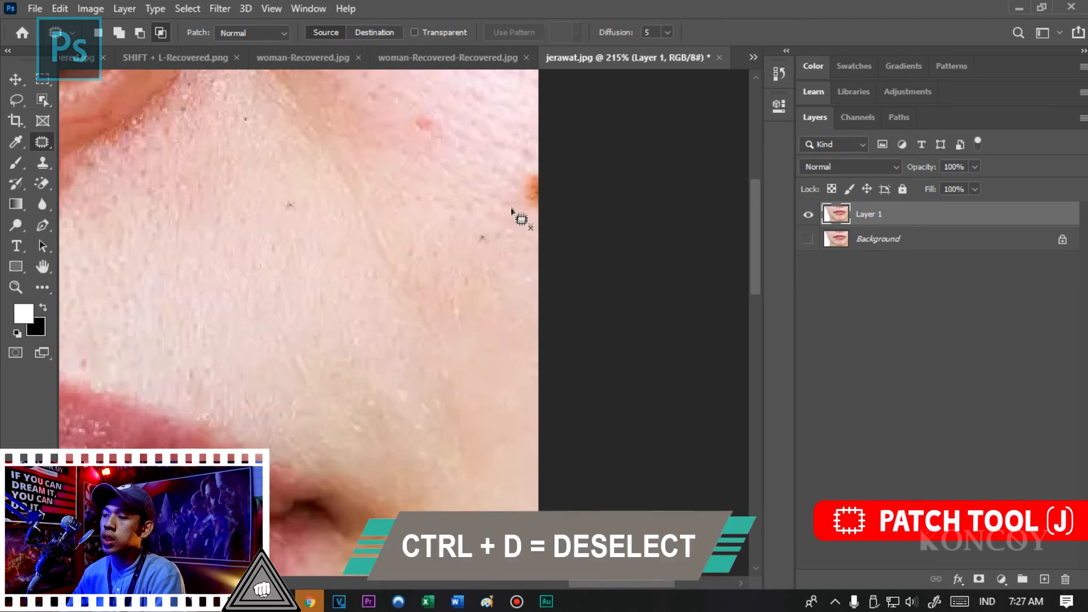
Outline the cluster of red pimples on the chin, patch it with clean skin from the left cheek, and deselect
scroll(449, 167, "down", 3)
scroll(440, 257, "down", 3)
scroll(303, 393, "down", 4)
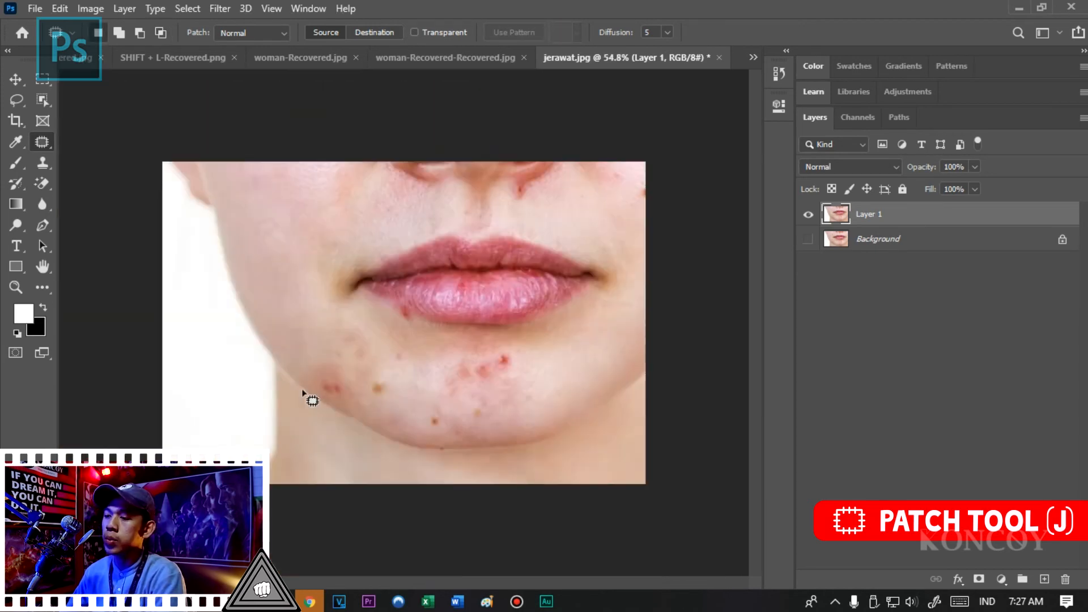
scroll(477, 356, "up", 3)
scroll(573, 391, "up", 3)
mouse_move(537, 322)
left_mouse_down()
mouse_move(568, 420)
mouse_move(400, 459)
mouse_move(335, 459)
mouse_move(360, 315)
mouse_move(541, 328)
left_mouse_up()
scroll(493, 386, "down", 4)
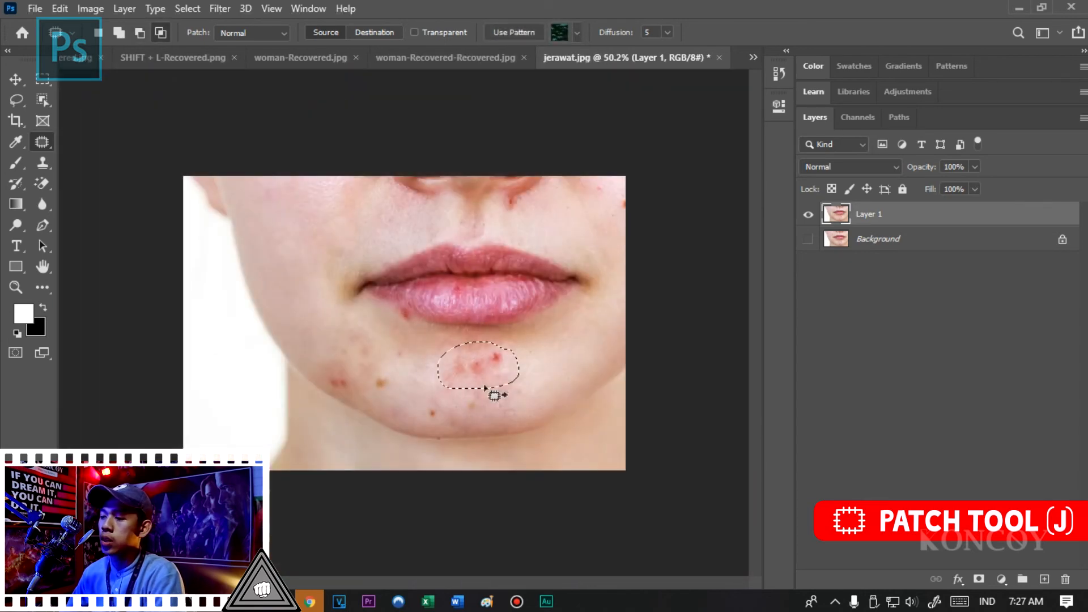
left_click_drag(493, 371, 303, 213)
key("ctrl+d")
Outline the red blemish on the left jawline, patch it with clean skin from the upper left cheek, and deselect
scroll(420, 417, "up", 4)
mouse_move(363, 453)
left_mouse_down()
mouse_move(299, 438)
mouse_move(329, 389)
mouse_move(369, 453)
left_mouse_up()
scroll(363, 454, "down", 3)
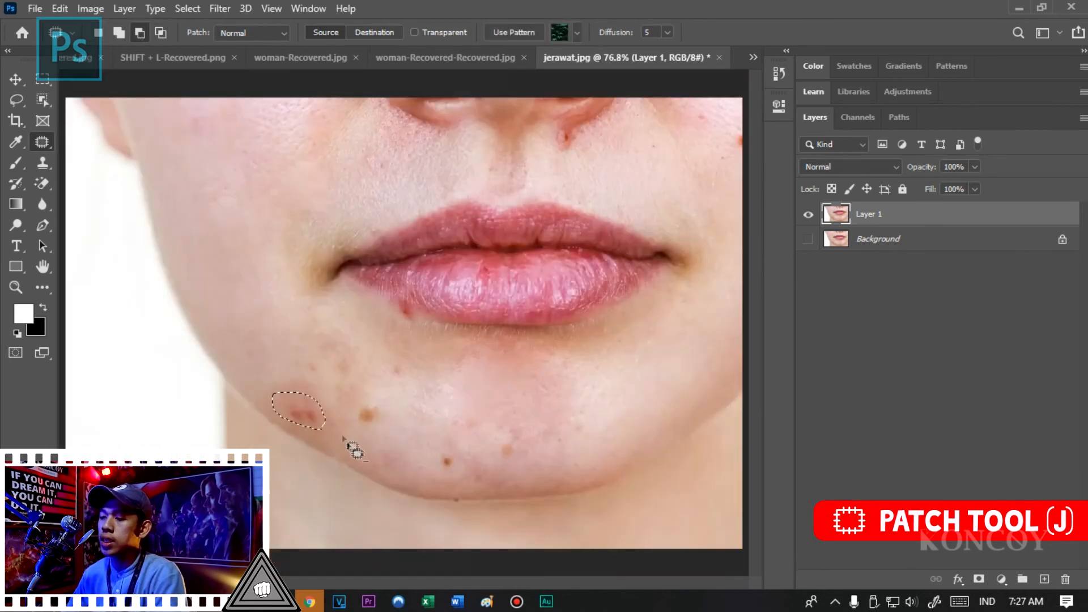
left_click_drag(304, 413, 233, 153)
key("ctrl+d")
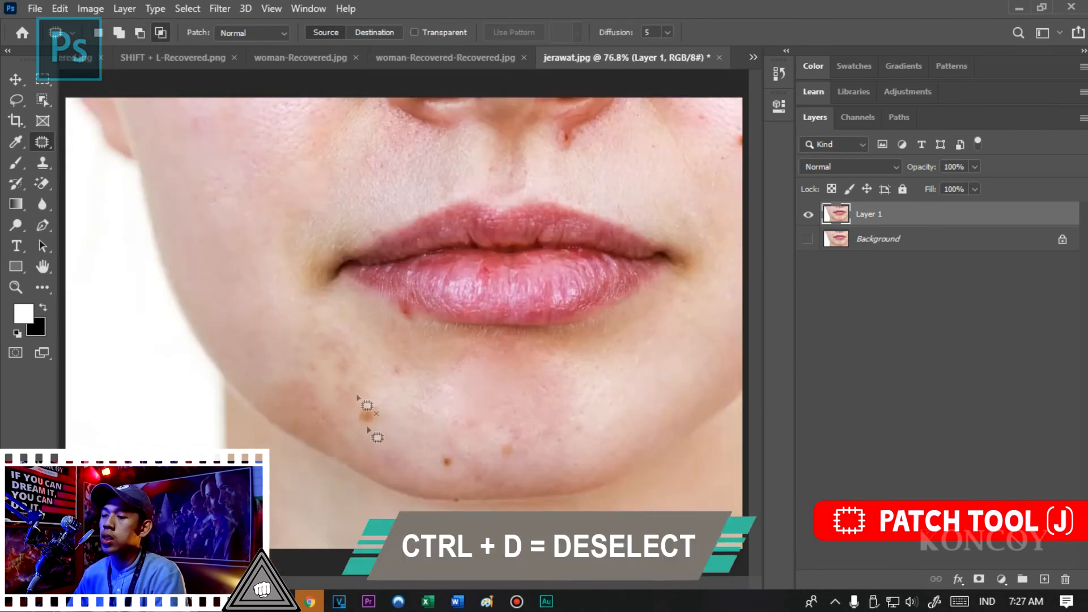
Patch the two brown spots on the left and lower chin with clean skin, deselect, and switch to the Move tool
scroll(371, 416, "up", 3)
mouse_move(380, 432)
left_mouse_down()
mouse_move(377, 347)
mouse_move(384, 401)
mouse_move(254, 292)
left_mouse_up()
key("ctrl+d")
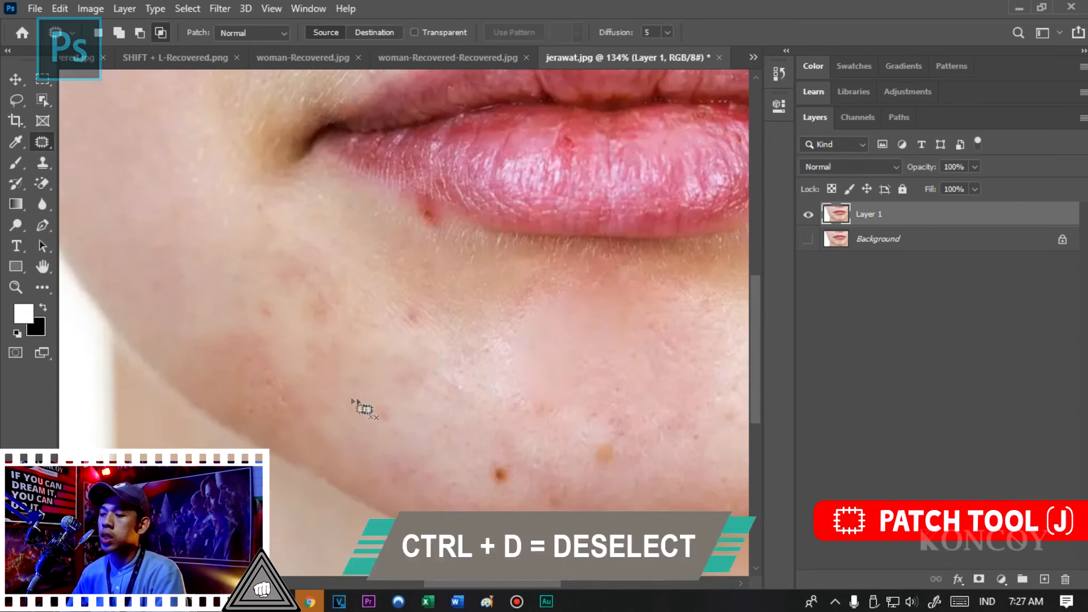
scroll(440, 461, "down", 3)
scroll(457, 481, "up", 4)
mouse_move(451, 472)
left_mouse_down()
mouse_move(403, 422)
mouse_move(492, 461)
mouse_move(465, 474)
mouse_move(364, 278)
left_mouse_up()
key("ctrl+d")
key("v")
scroll(323, 391, "down", 5)
scroll(626, 383, "up", 1)
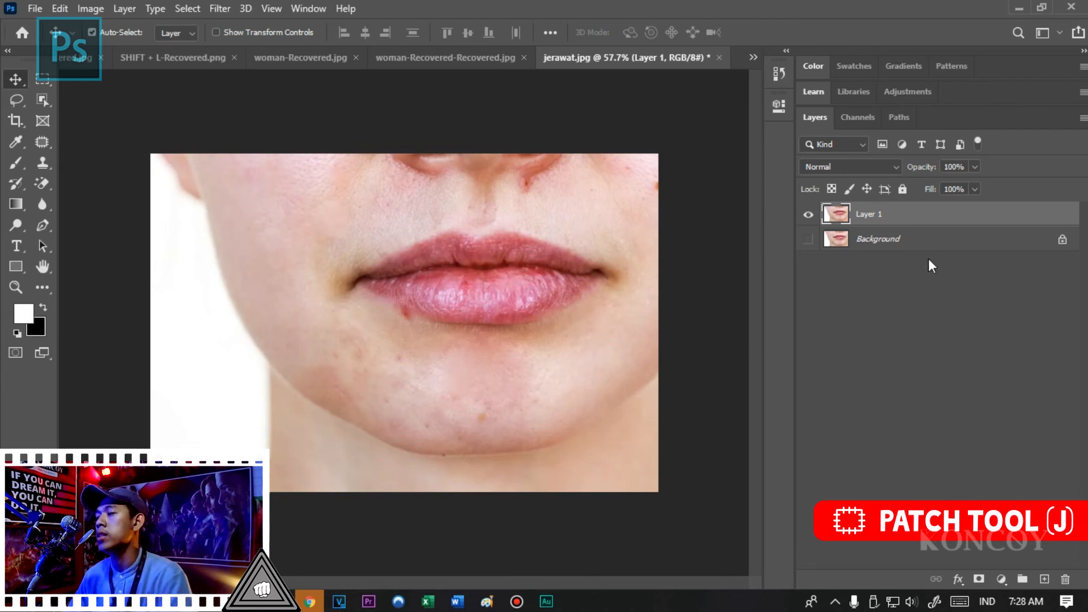
Show the Background layer and toggle Layer 1's visibility repeatedly to compare the skin before and after patching
left_click(804, 240)
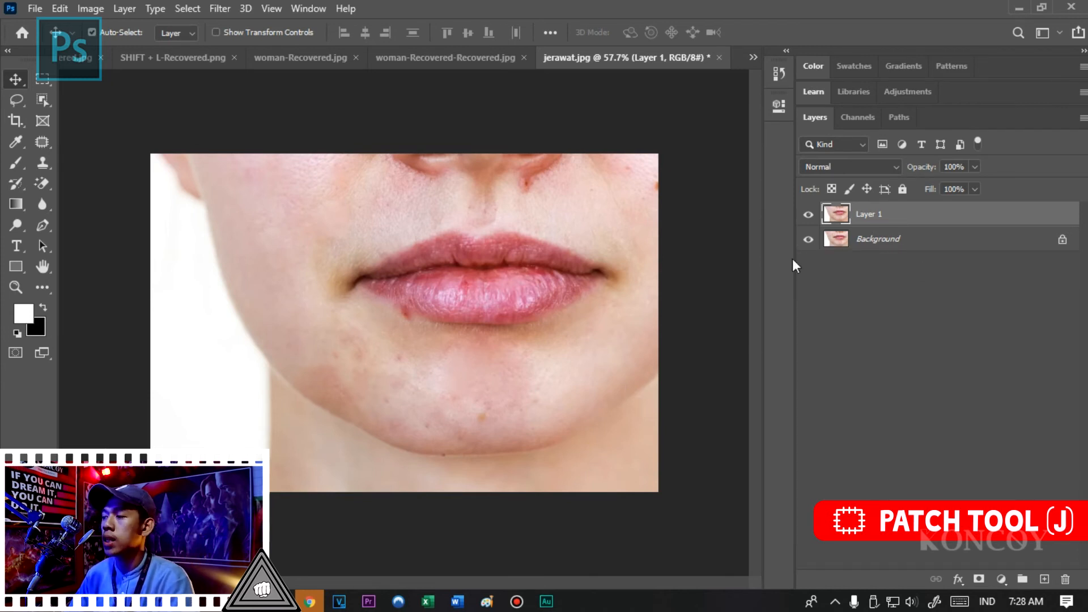
left_click(806, 217)
left_click(806, 217)
left_click(806, 216)
left_click(806, 216)
left_click(805, 217)
left_click(805, 217)
left_click(804, 220)
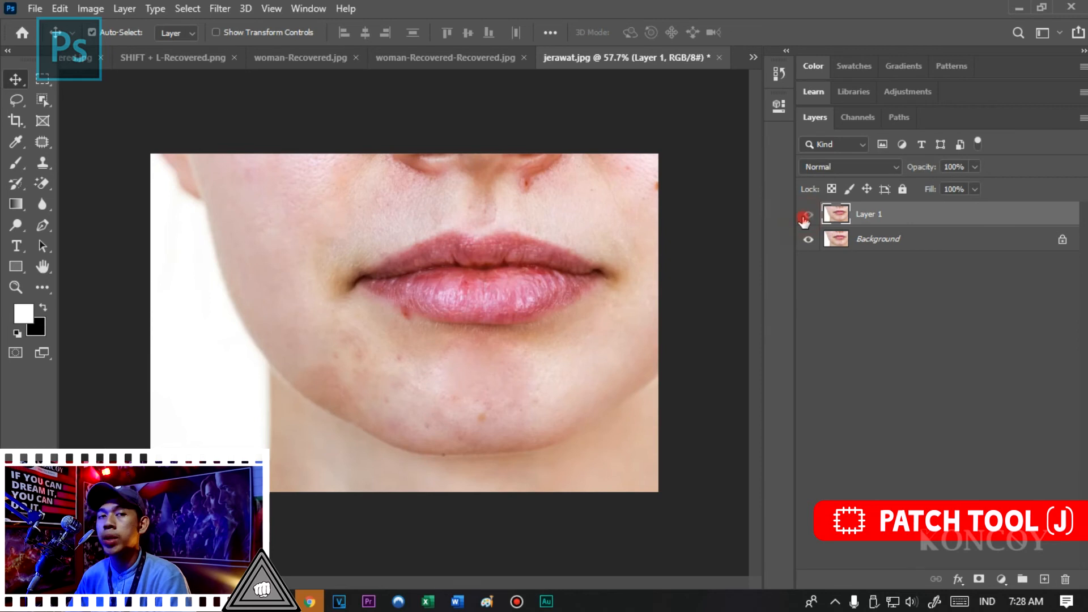
left_click(806, 218)
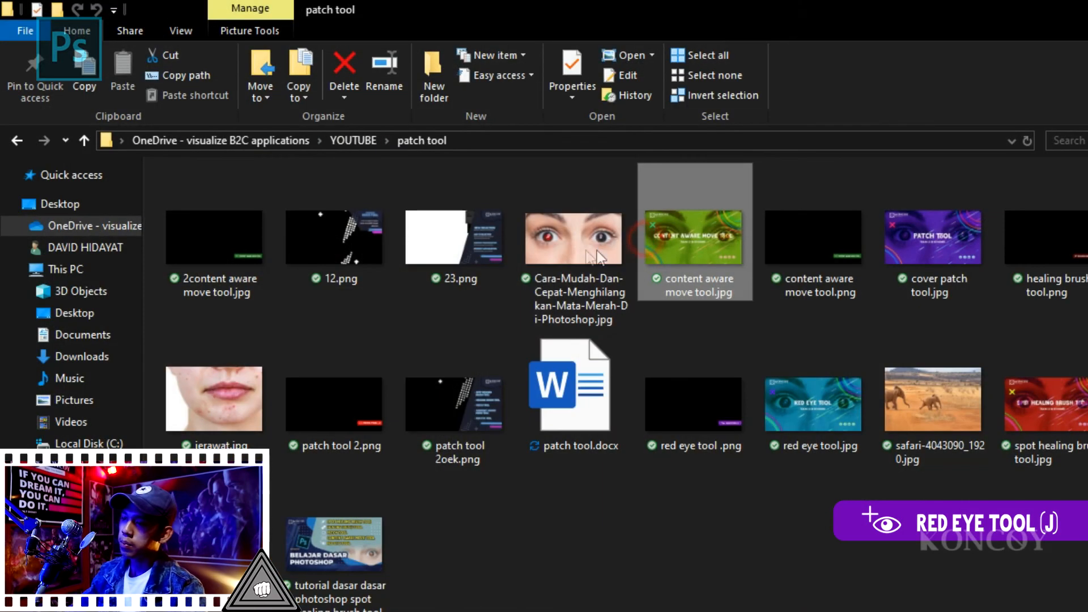
Open Cara-Mudah-Dan-Cepat-Menghilangkan-Mata-Merah-Di-Photoshop.jpg from the patch tool folder in Photoshop and switch to the Red Eye tool
left_click_drag(573, 238, 351, 609)
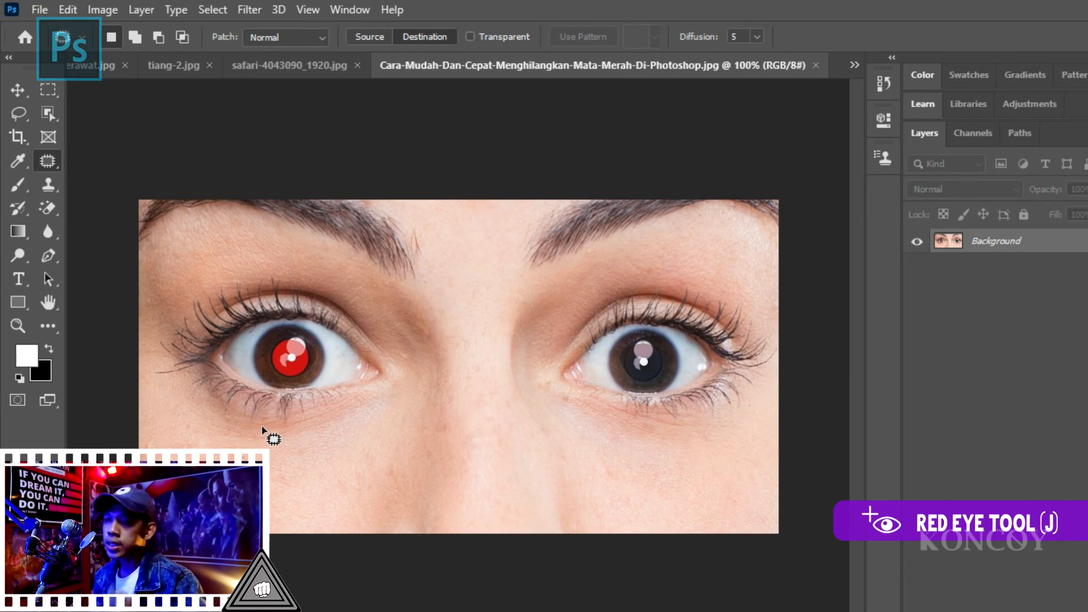
key("shift+j")
key("shift+j")
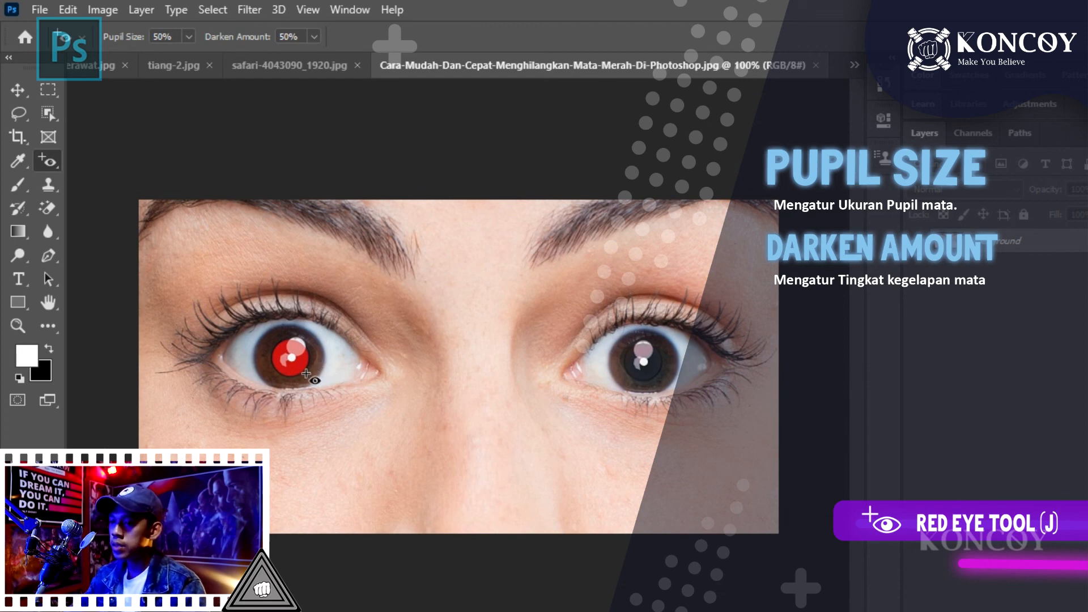
Try the Red Eye tool on the red pupil with Pupil Size and Darken Amount at 50%, including a marquee around the whole iris
scroll(306, 374, "up", 4)
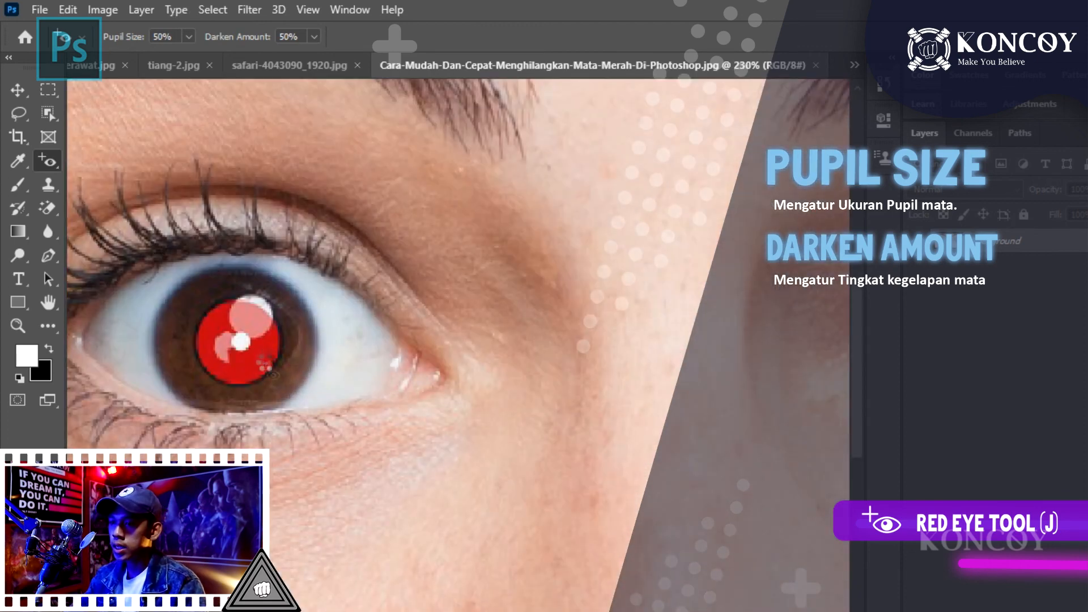
left_click(265, 365)
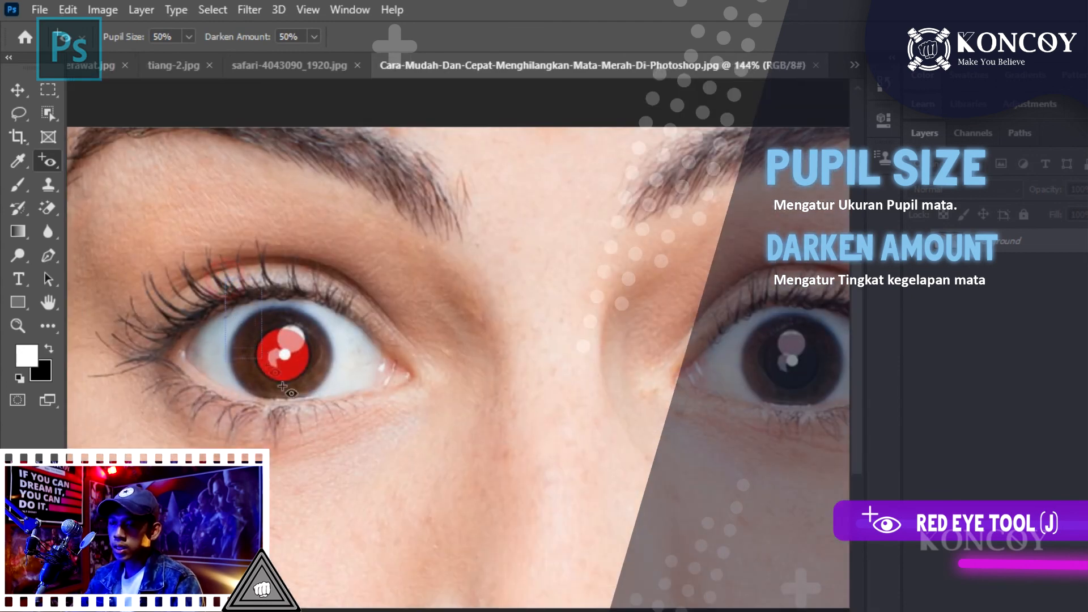
left_click(283, 387)
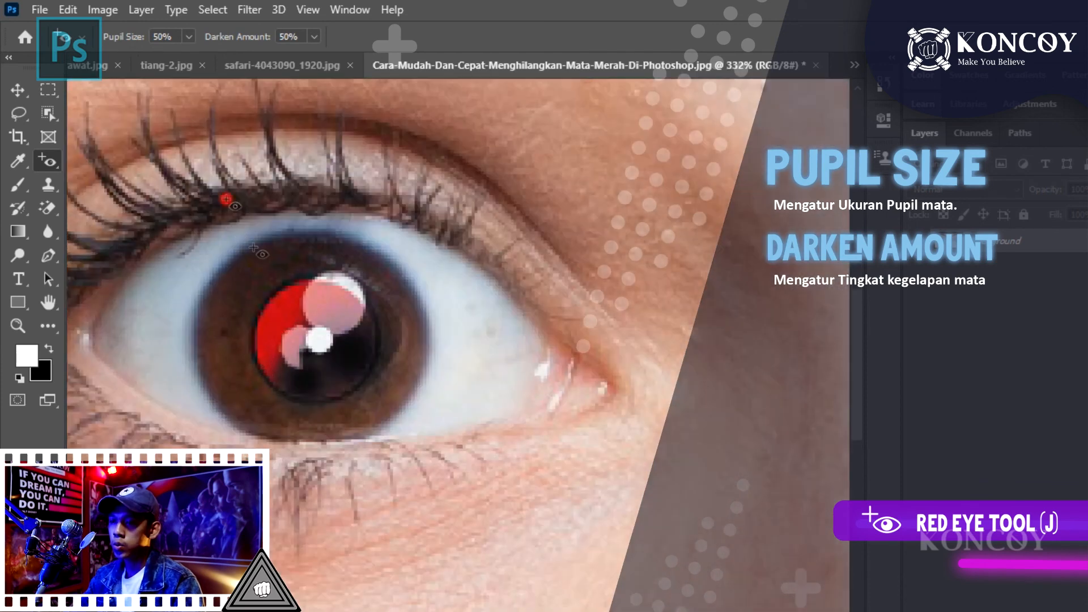
left_click_drag(227, 198, 382, 435)
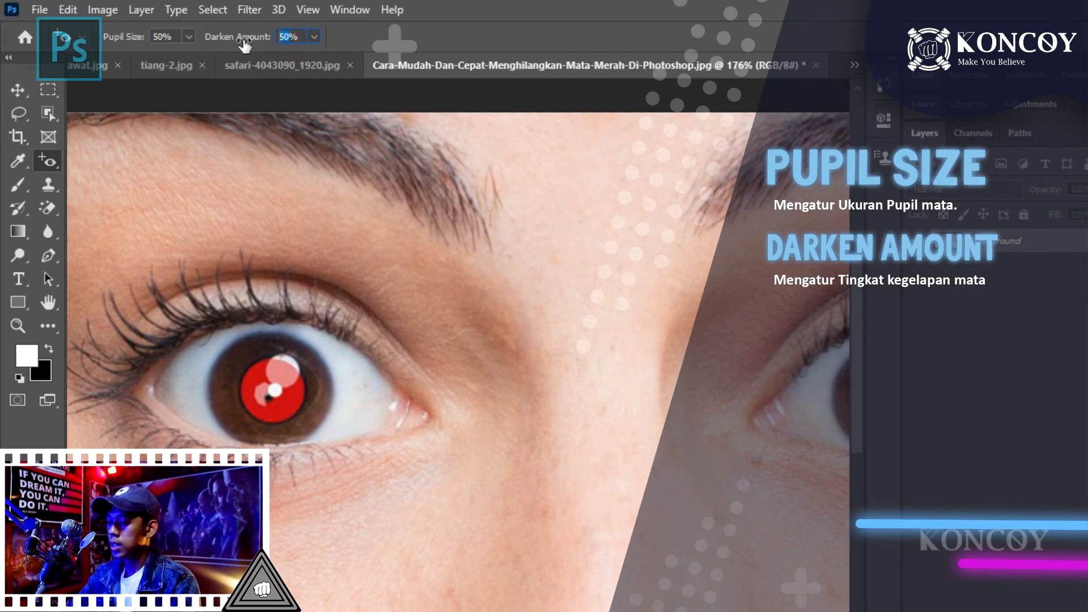
Set the Red Eye tool's Darken Amount to 100% and apply it to the red pupil until the red is removed
type("100")
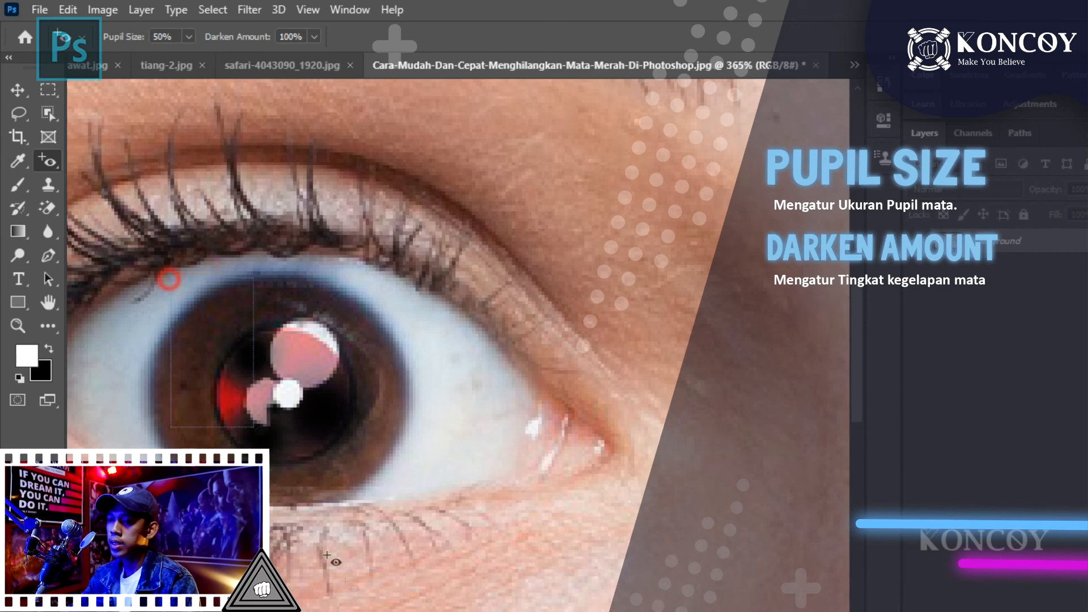
left_click(317, 408)
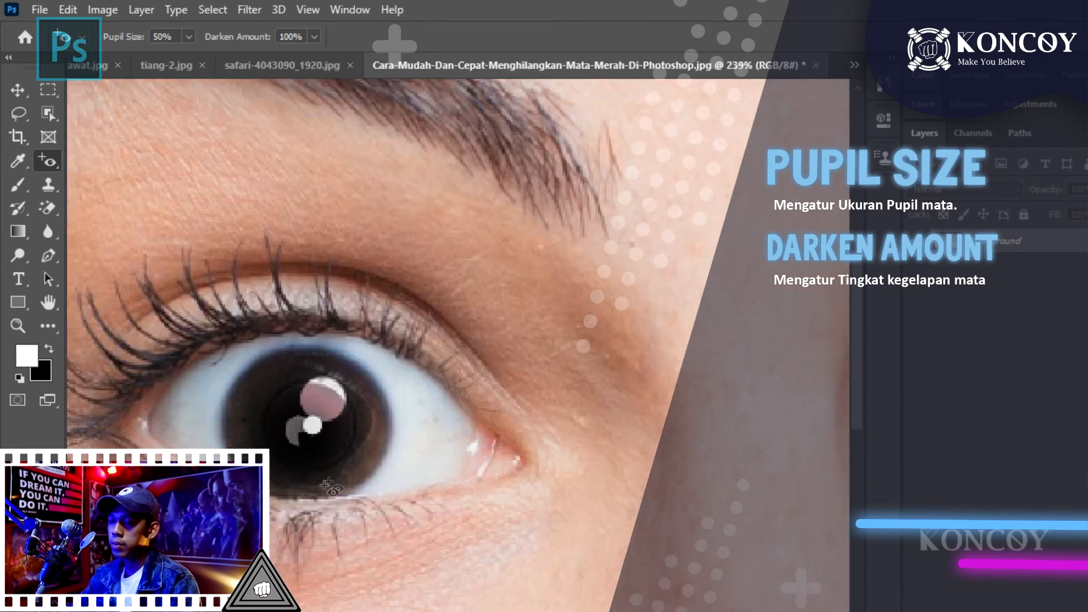